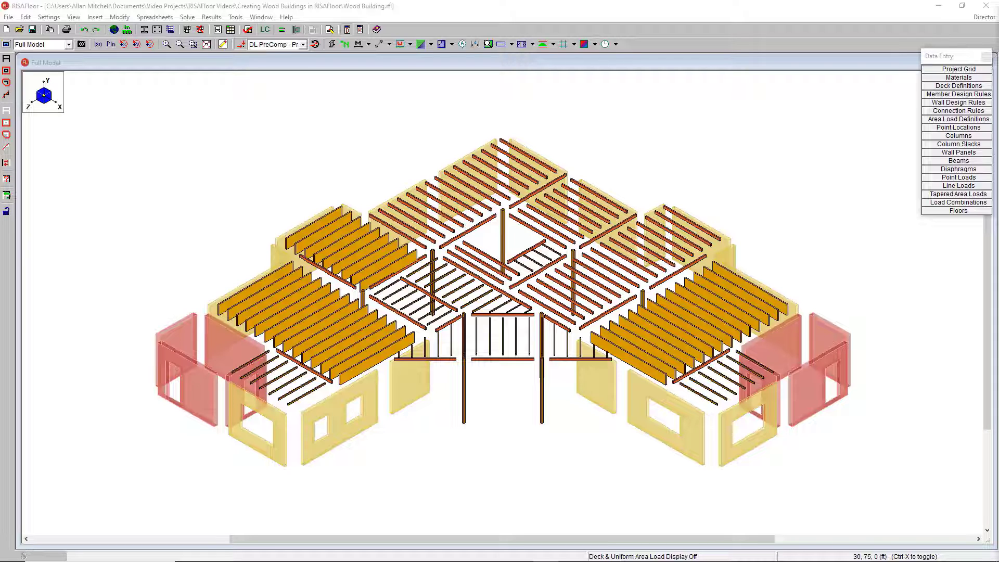
From Floor Plan 1, insert Floor Plan 2 at elevation 24 and maximize its window.
{"action": "left_click", "coordinate": [68, 45]}
{"action": "left_click", "coordinate": [49, 55]}
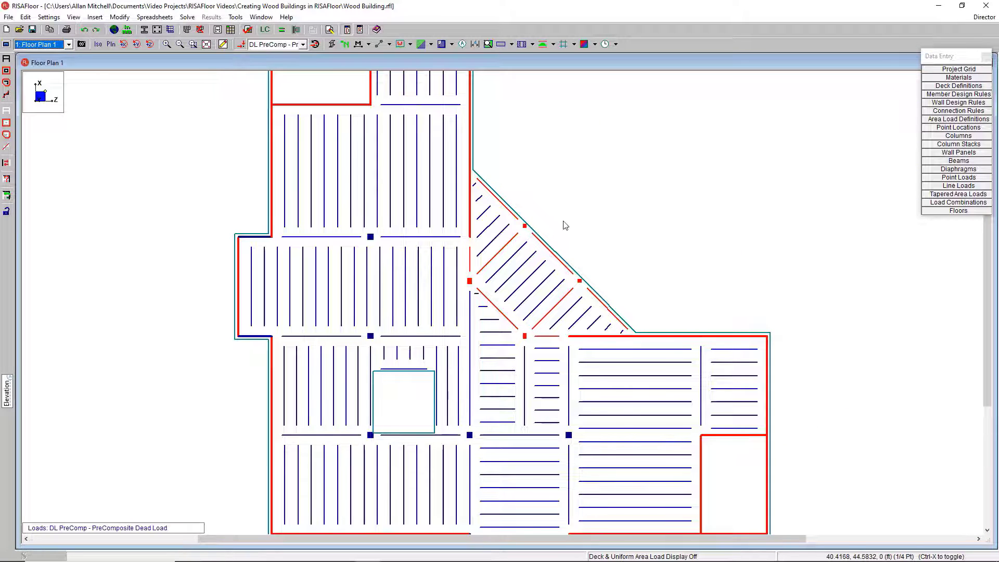
{"action": "left_click", "coordinate": [94, 17]}
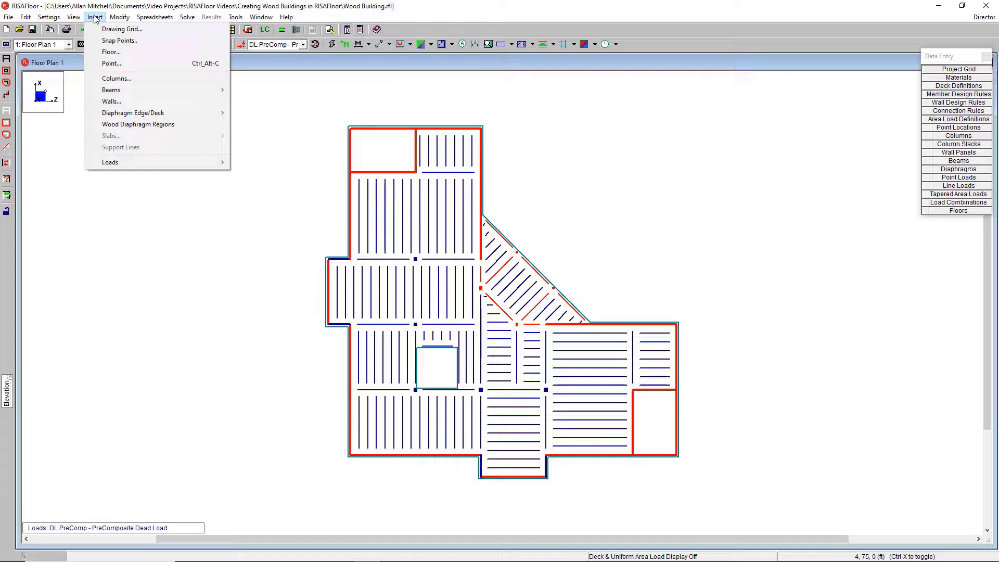
{"action": "left_click", "coordinate": [126, 53]}
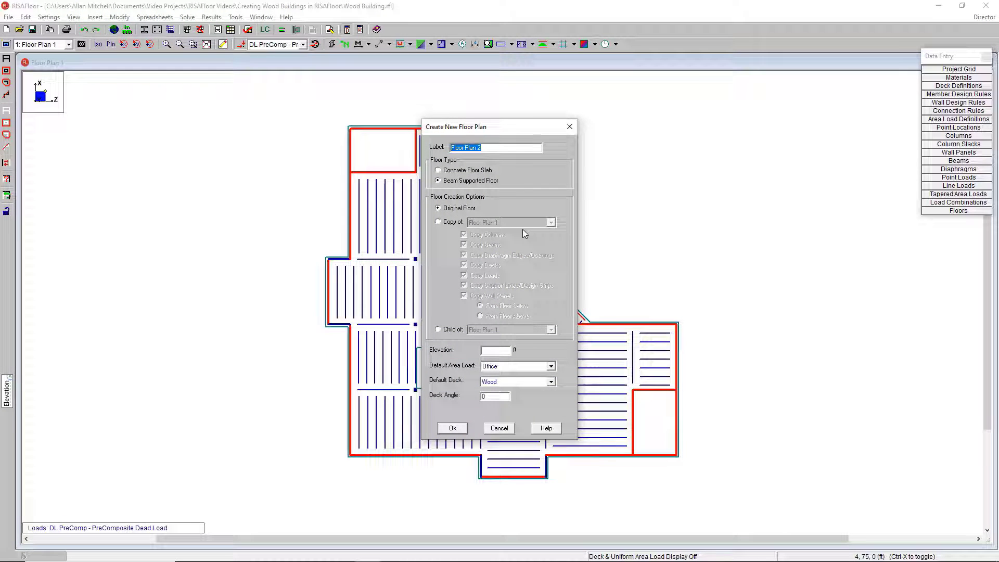
{"action": "left_click", "coordinate": [497, 352]}
{"action": "type", "text": "24"}
{"action": "left_click", "coordinate": [459, 434]}
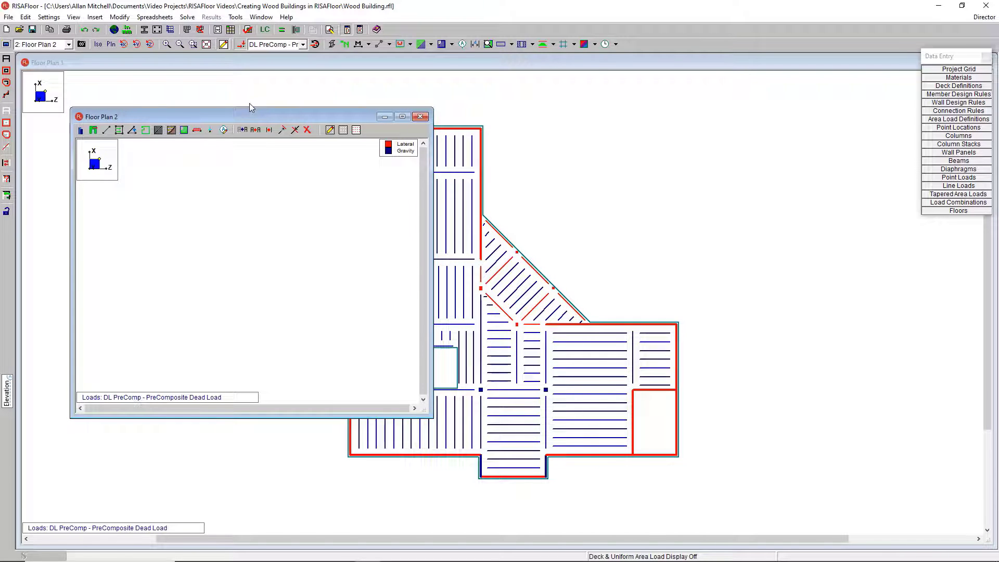
{"action": "double_click", "coordinate": [259, 119]}
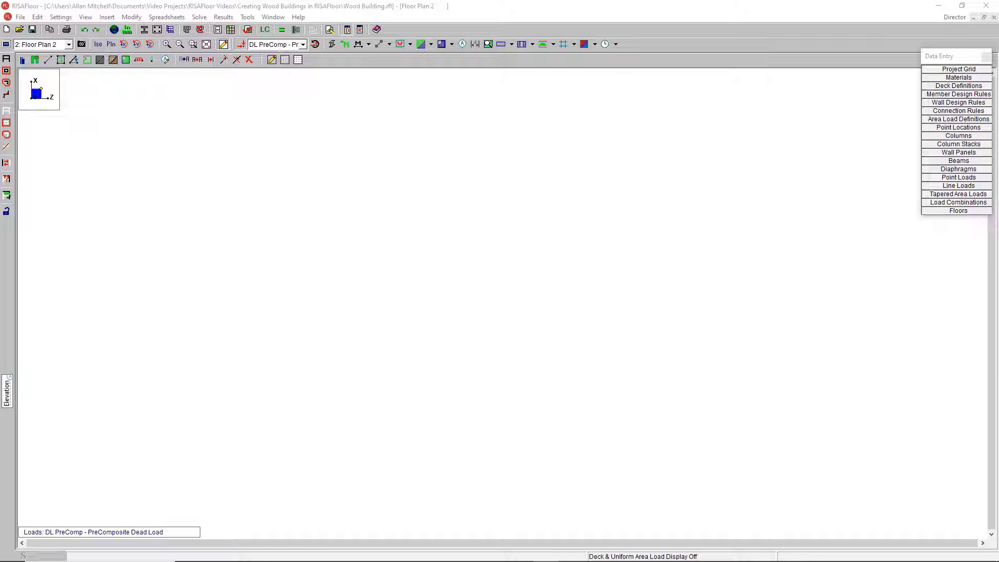
Open the Drawing Grid settings, move them aside, and bring up the Import DXF options.
{"action": "left_click", "coordinate": [271, 60]}
{"action": "left_click_drag", "start_coordinate": [146, 67], "coordinate": [243, 115]}
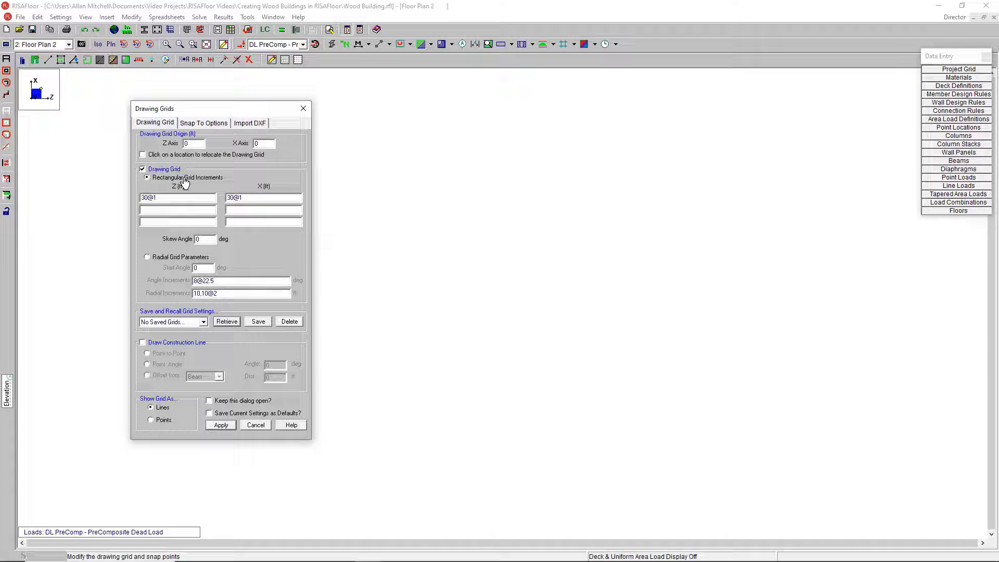
{"action": "left_click", "coordinate": [259, 125]}
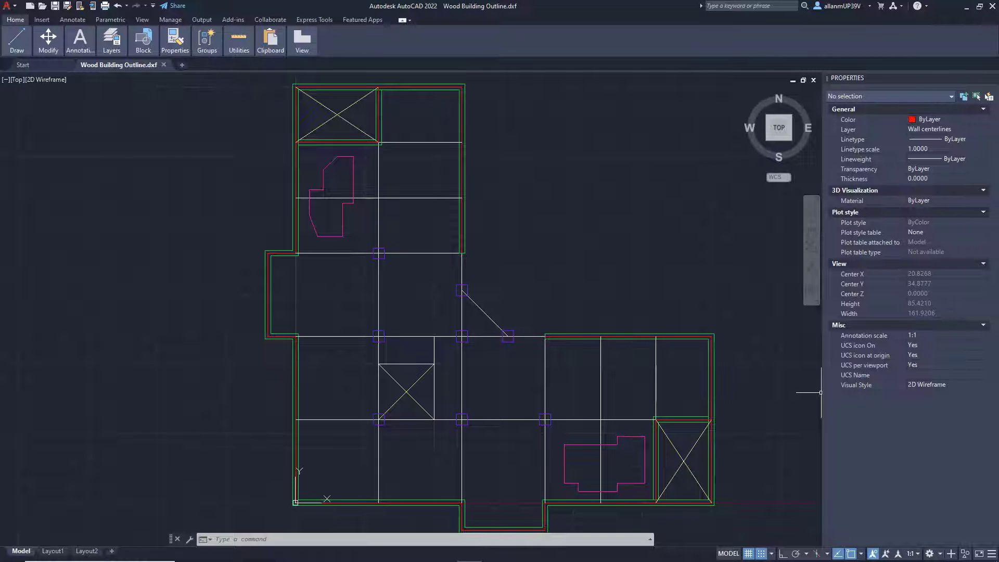
Back in RISAFloor, set DXF units to feet and load the Wood Building Outline file.
{"action": "key", "text": "alt+Tab"}
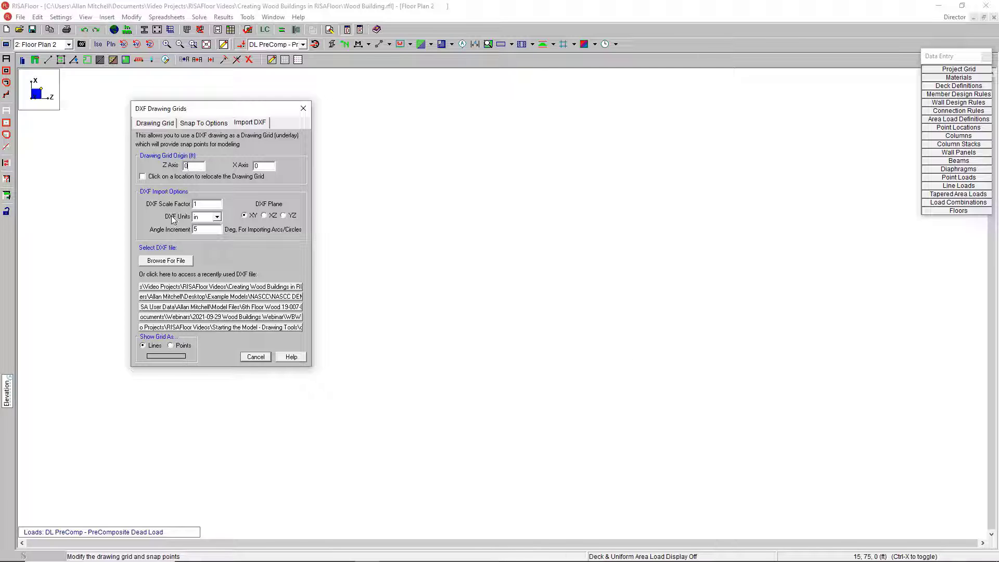
{"action": "left_click", "coordinate": [217, 218]}
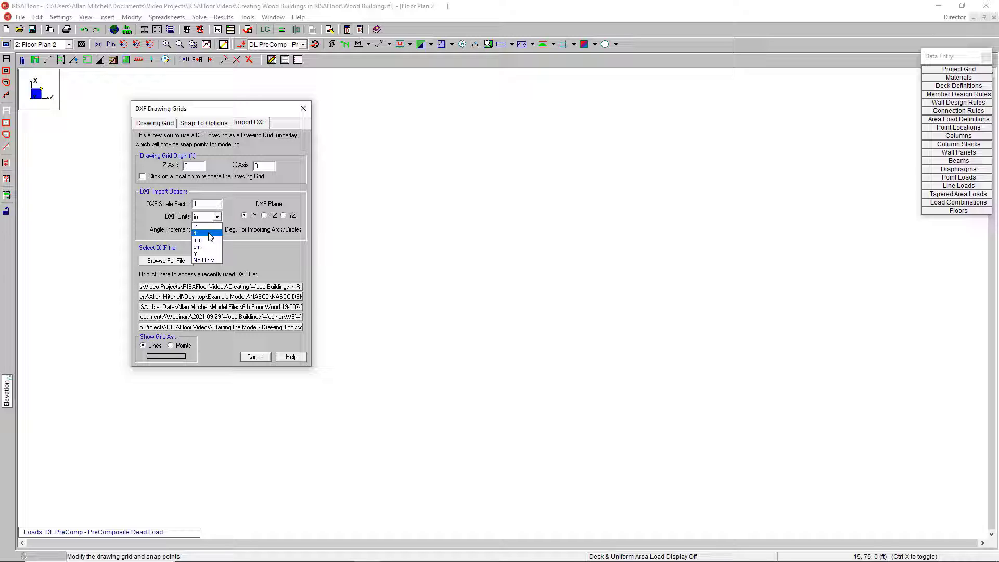
{"action": "left_click", "coordinate": [210, 237]}
{"action": "left_click", "coordinate": [189, 261]}
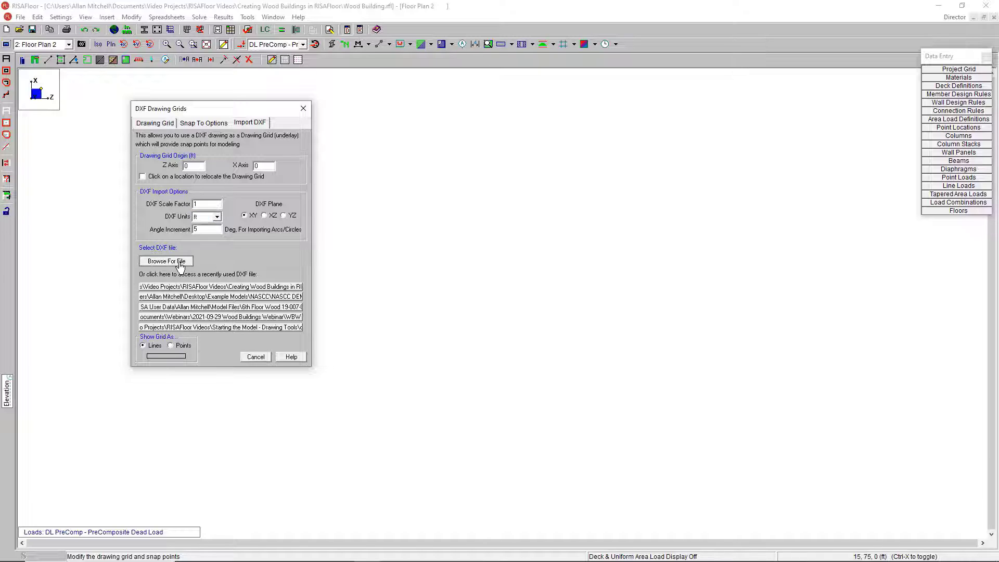
{"action": "left_click", "coordinate": [320, 194]}
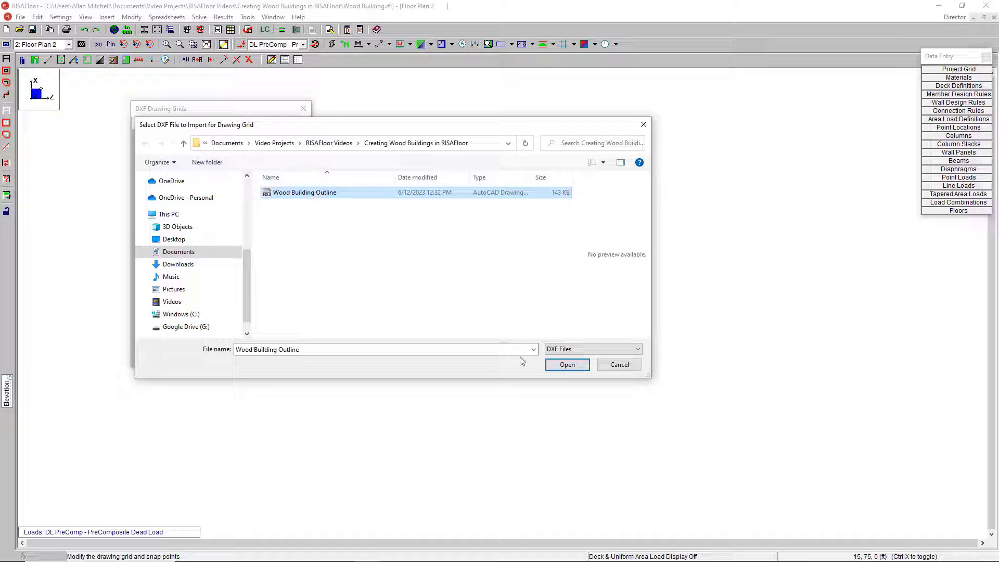
{"action": "left_click", "coordinate": [559, 365]}
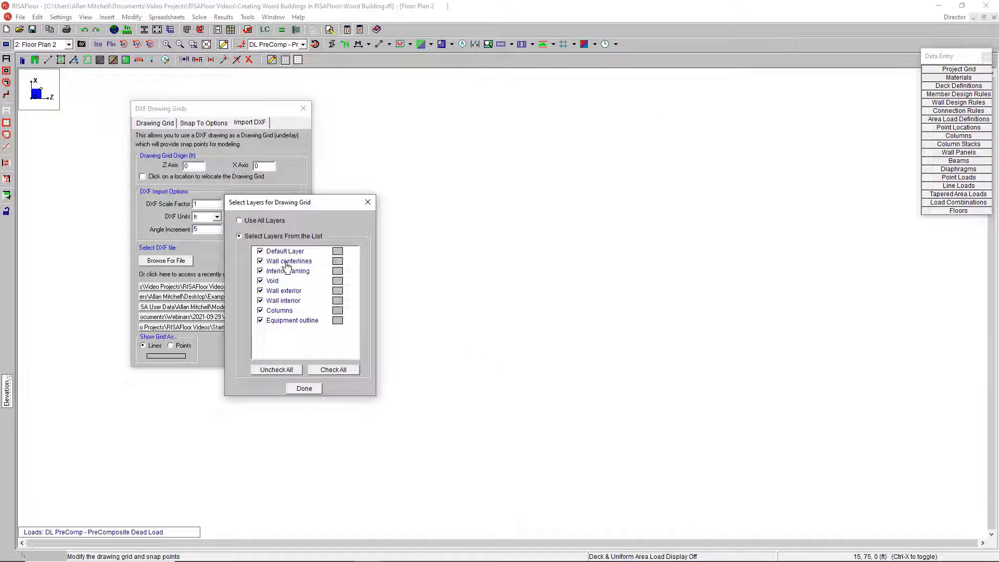
Exclude the Default, Void, Wall exterior, Wall interior, Columns and Equipment outline layers.
{"action": "left_click", "coordinate": [260, 251]}
{"action": "left_click", "coordinate": [261, 281]}
{"action": "left_click", "coordinate": [261, 291]}
{"action": "left_click", "coordinate": [260, 301]}
{"action": "left_click", "coordinate": [260, 311]}
{"action": "left_click", "coordinate": [260, 320]}
Colour the wall centerlines layer red and finish the DXF drawing grid import.
{"action": "left_click", "coordinate": [338, 271]}
{"action": "left_click", "coordinate": [240, 255]}
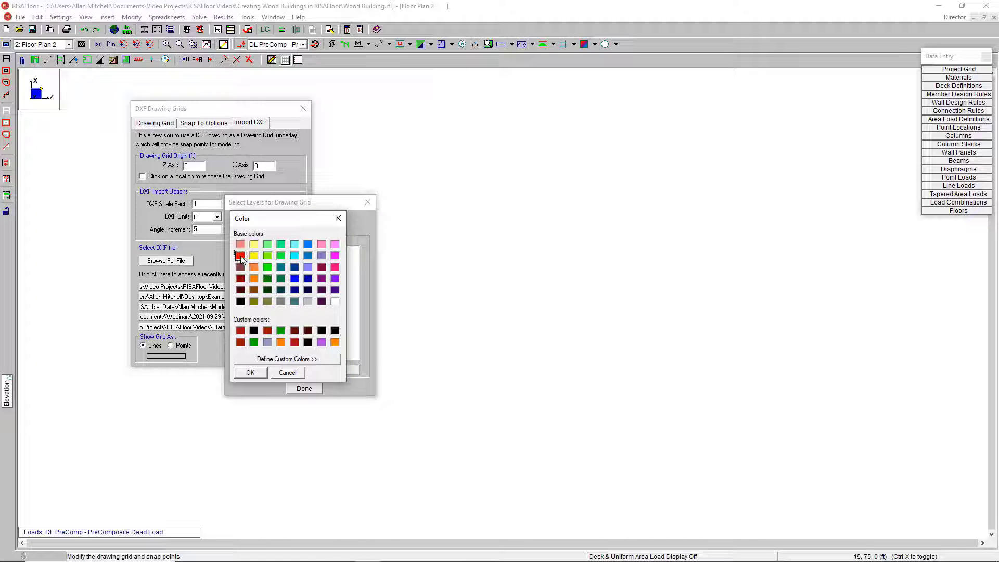
{"action": "left_click", "coordinate": [255, 373]}
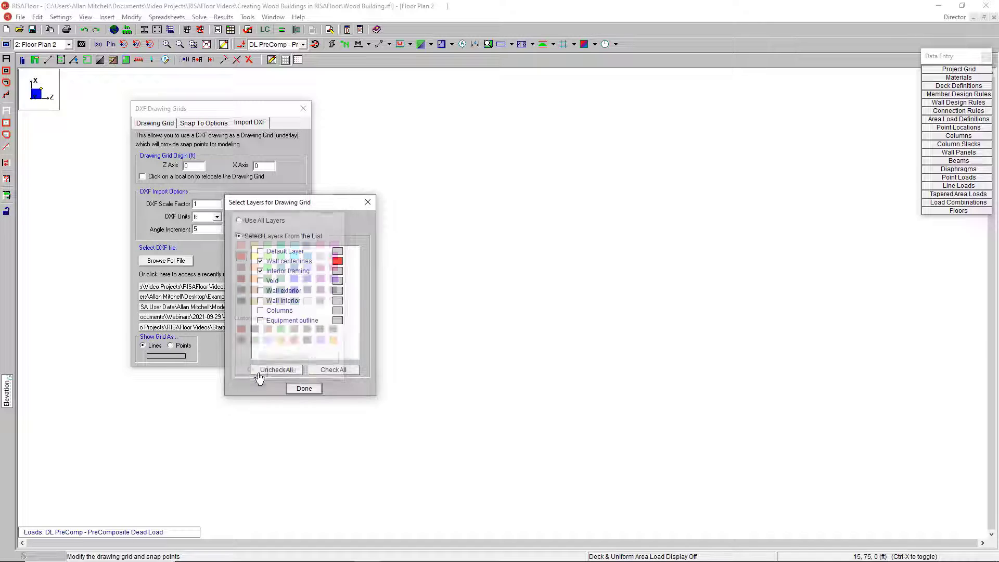
{"action": "left_click", "coordinate": [305, 389]}
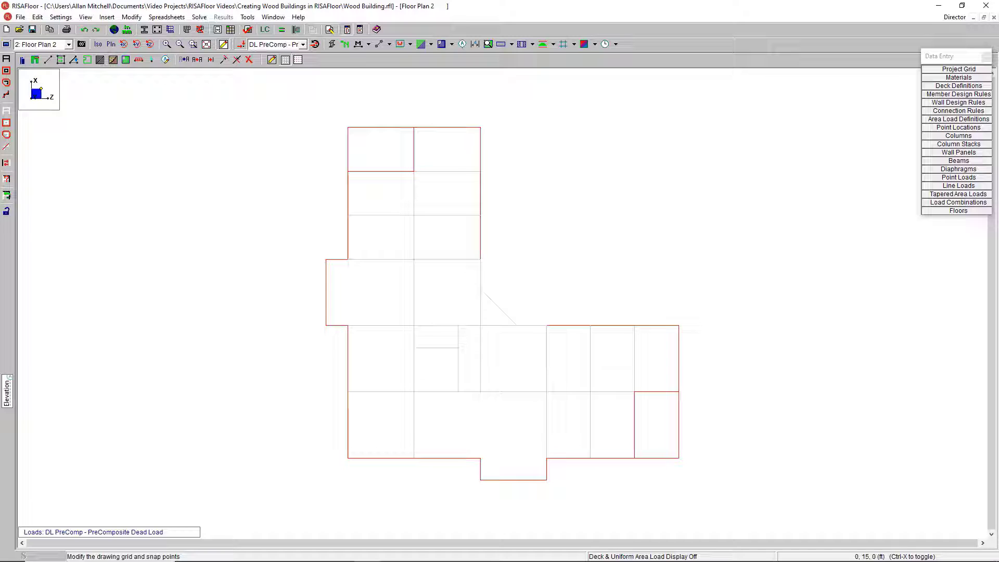
Open Wall Design Rules and enter 0.9 as the Typical rule's Max Shear Chk.
{"action": "left_click", "coordinate": [929, 104]}
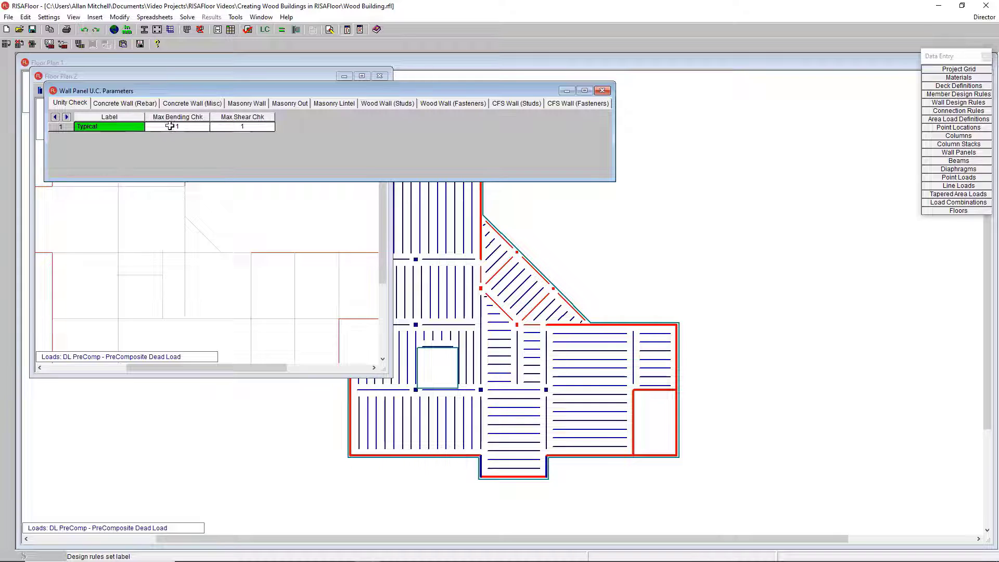
{"action": "left_click", "coordinate": [251, 126]}
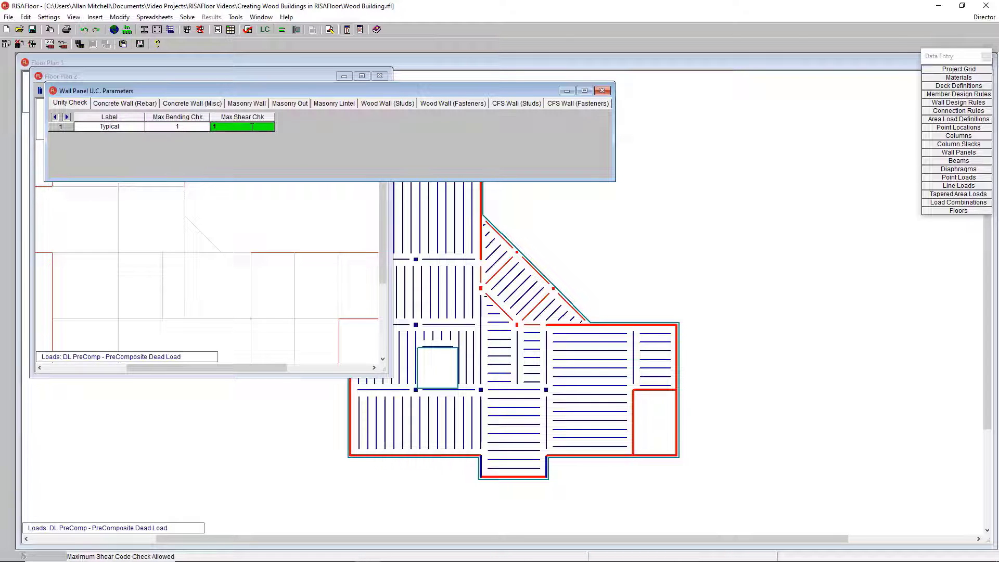
{"action": "type", "text": ".9"}
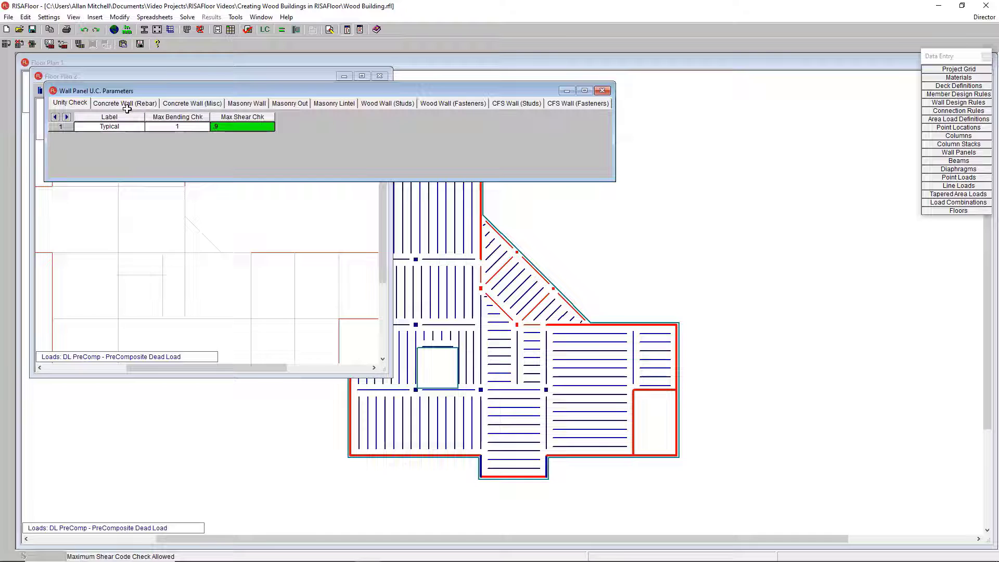
Review the Typical rule's wood stud settings, keeping 2X6 studs and 24 maximum stud spacing.
{"action": "left_click", "coordinate": [396, 107]}
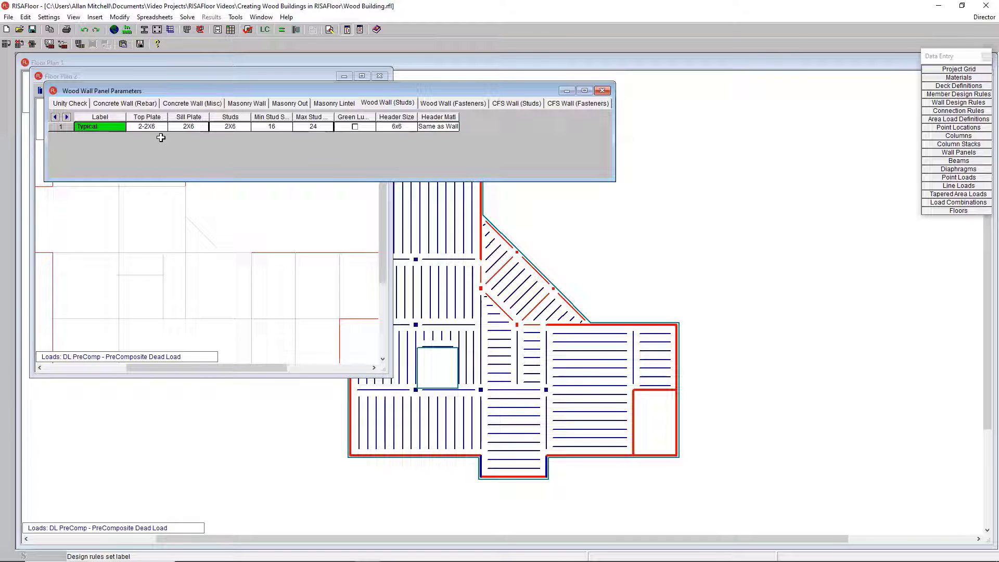
{"action": "left_click", "coordinate": [229, 127]}
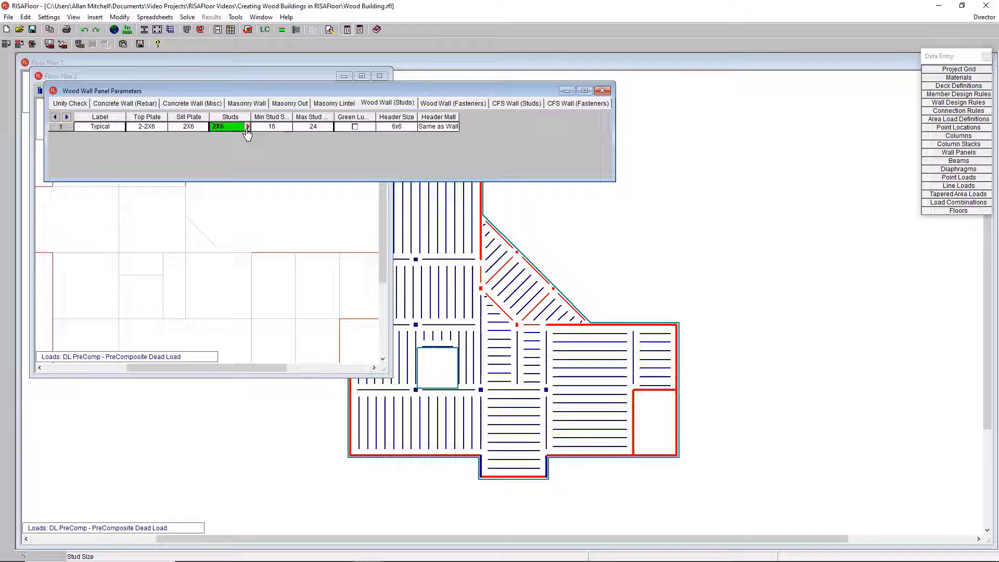
{"action": "left_click", "coordinate": [247, 128]}
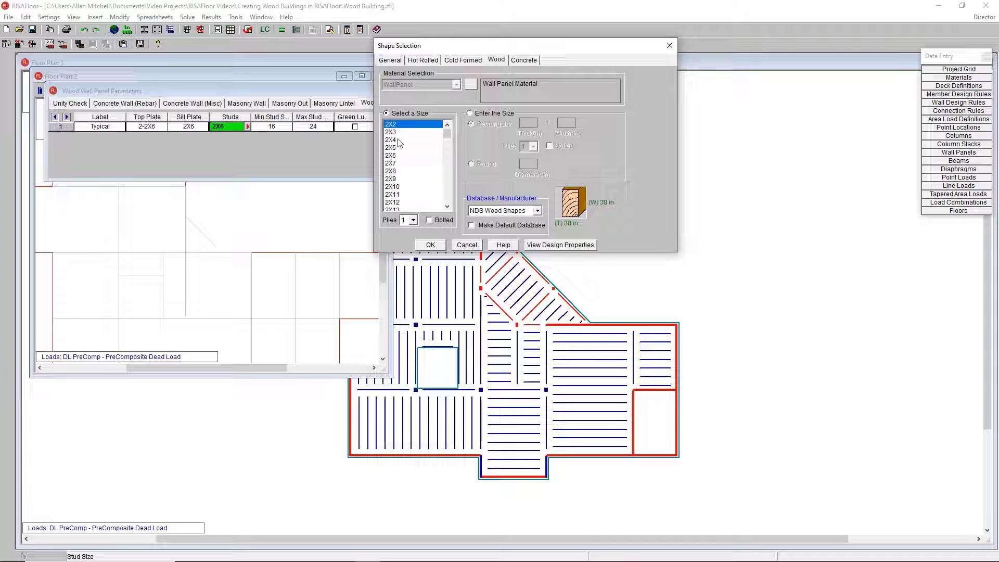
{"action": "left_click", "coordinate": [670, 45]}
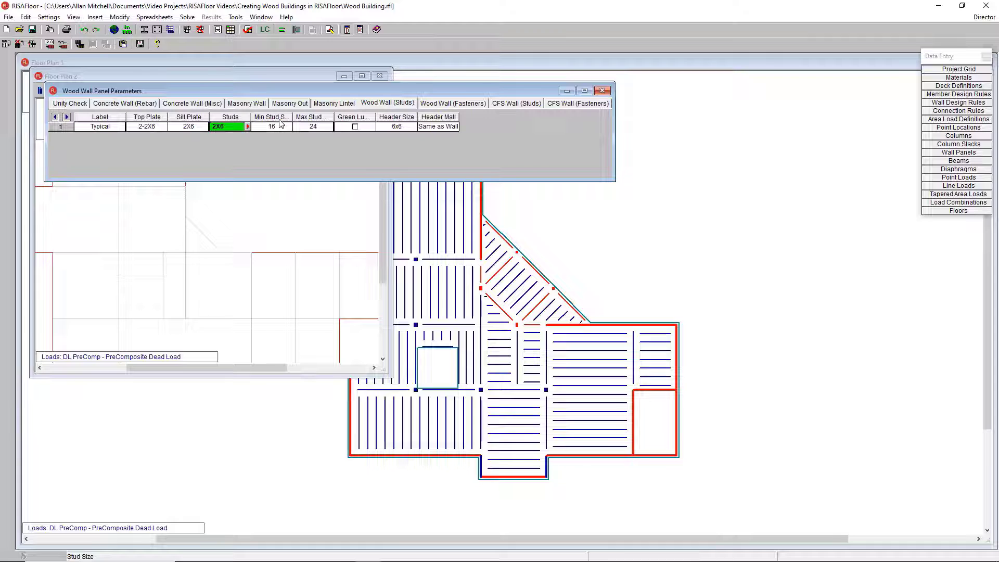
{"action": "left_click", "coordinate": [329, 127]}
{"action": "left_click", "coordinate": [329, 127]}
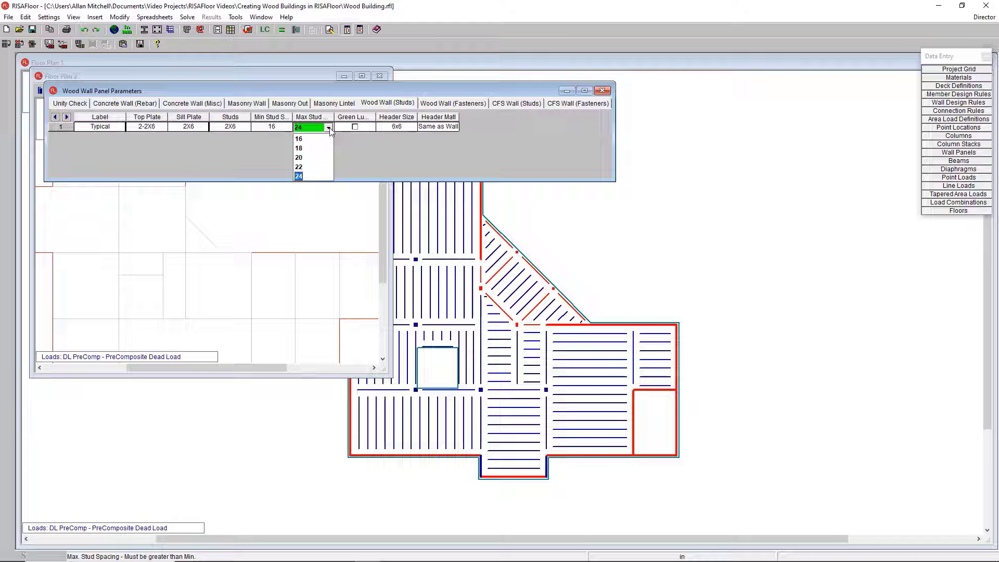
{"action": "left_click", "coordinate": [330, 128]}
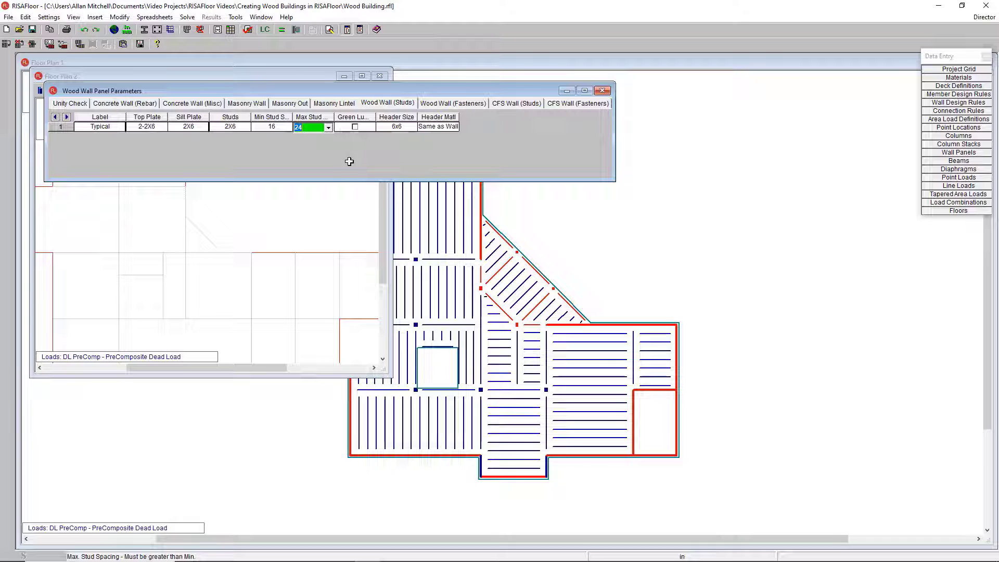
Set the Typical rule's fastener schedule to the AWC 2015 OSB 0.375 panel group.
{"action": "left_click", "coordinate": [473, 104]}
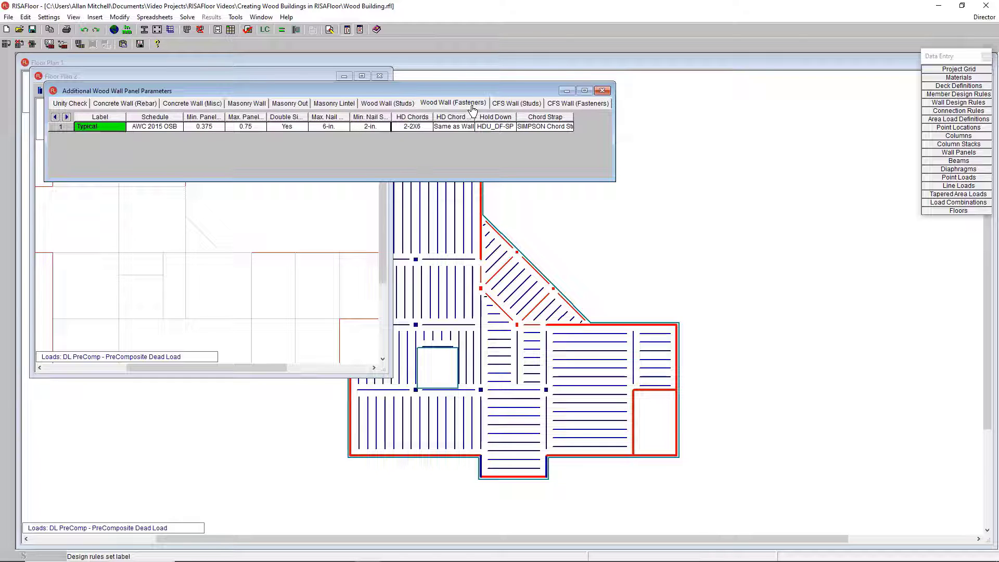
{"action": "left_click", "coordinate": [161, 127]}
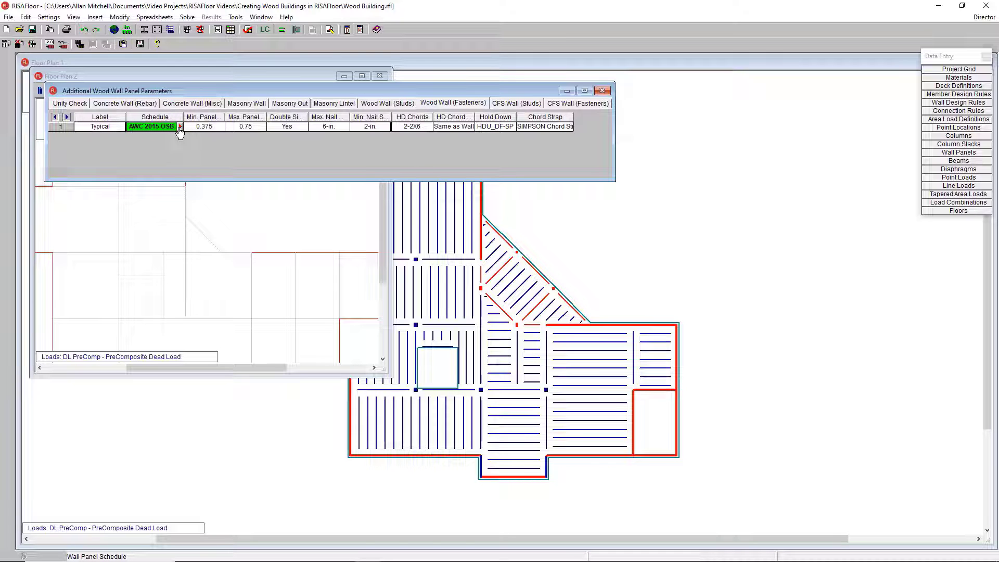
{"action": "left_click", "coordinate": [180, 127]}
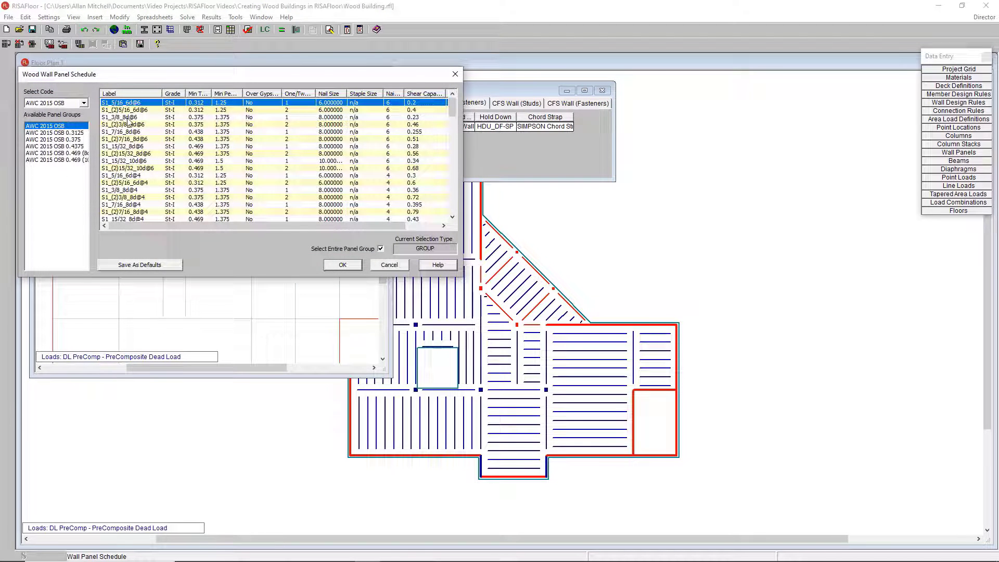
{"action": "left_click", "coordinate": [82, 103]}
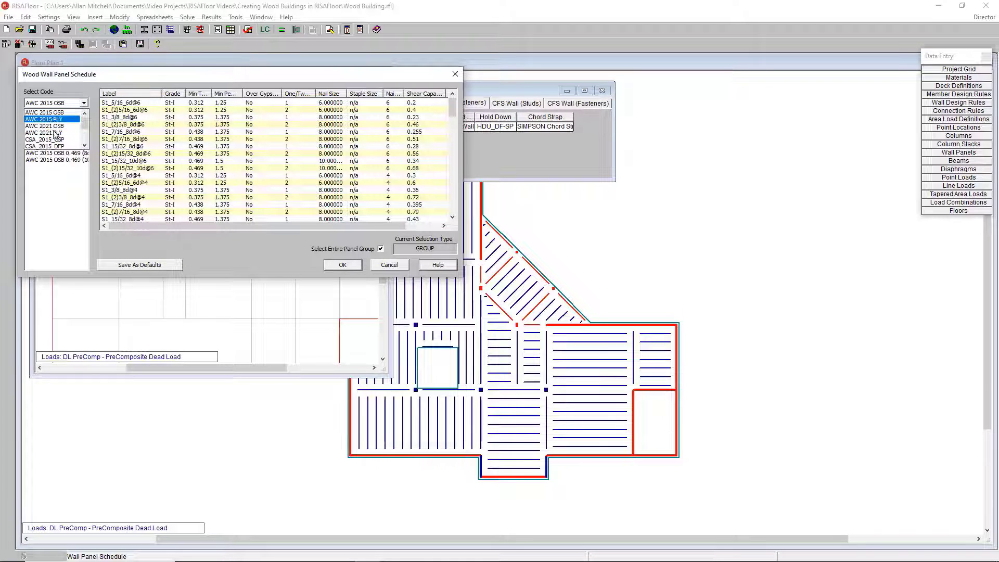
{"action": "left_click", "coordinate": [44, 113]}
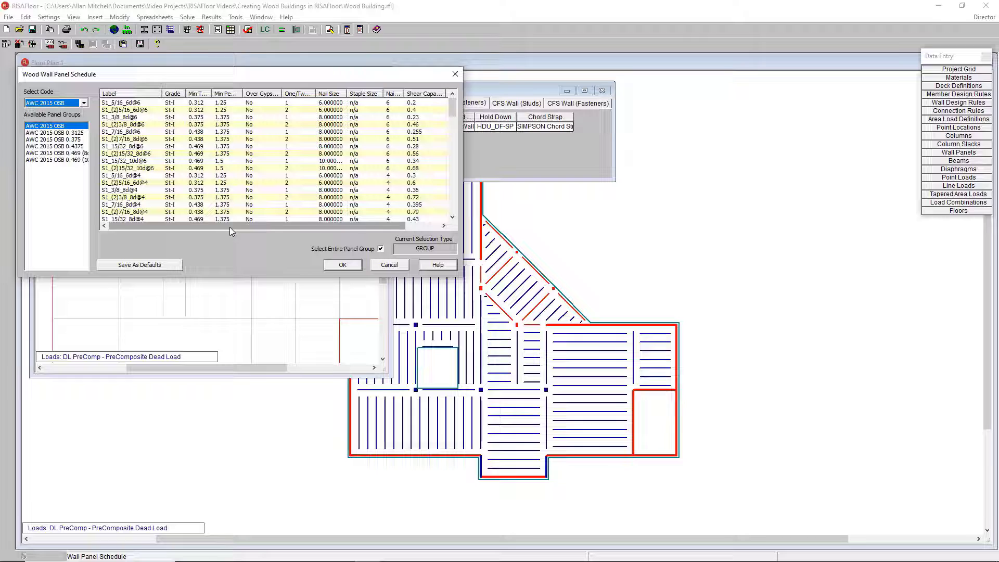
{"action": "mouse_move", "coordinate": [230, 227]}
{"action": "left_mouse_down"}
{"action": "mouse_move", "coordinate": [271, 228]}
{"action": "mouse_move", "coordinate": [221, 224]}
{"action": "left_mouse_up"}
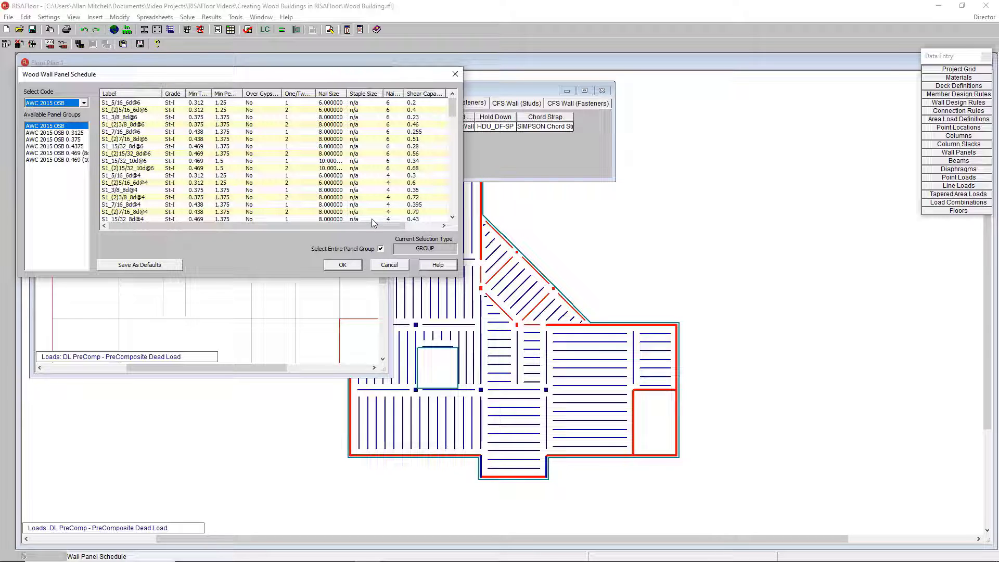
{"action": "left_click_drag", "start_coordinate": [364, 227], "coordinate": [403, 218]}
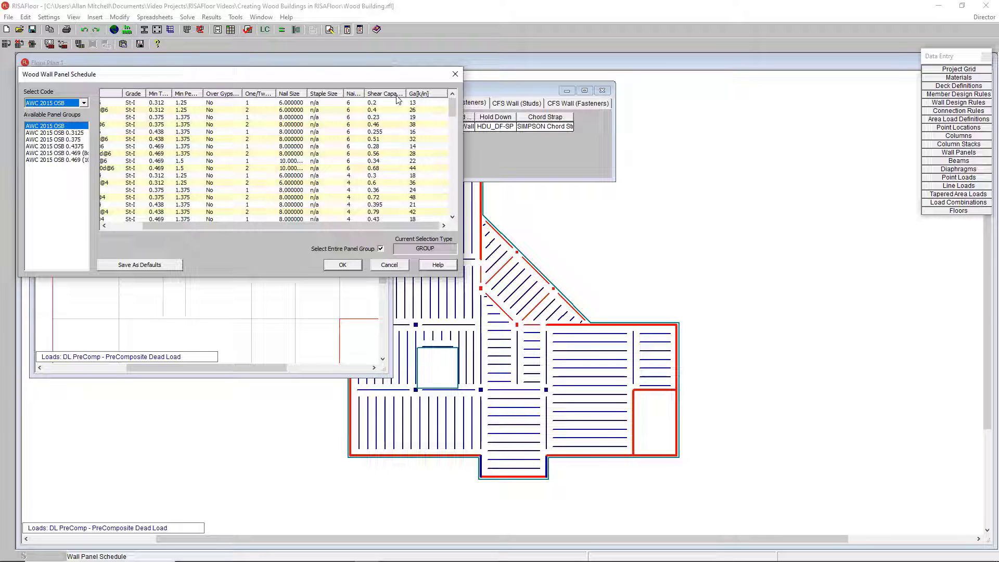
{"action": "left_click_drag", "start_coordinate": [350, 223], "coordinate": [300, 224]}
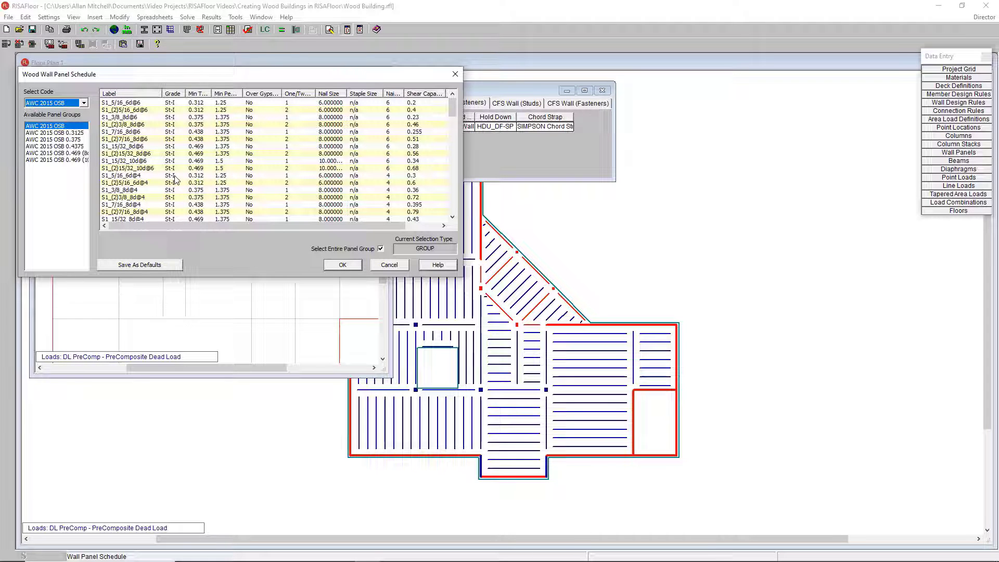
{"action": "left_click", "coordinate": [59, 140]}
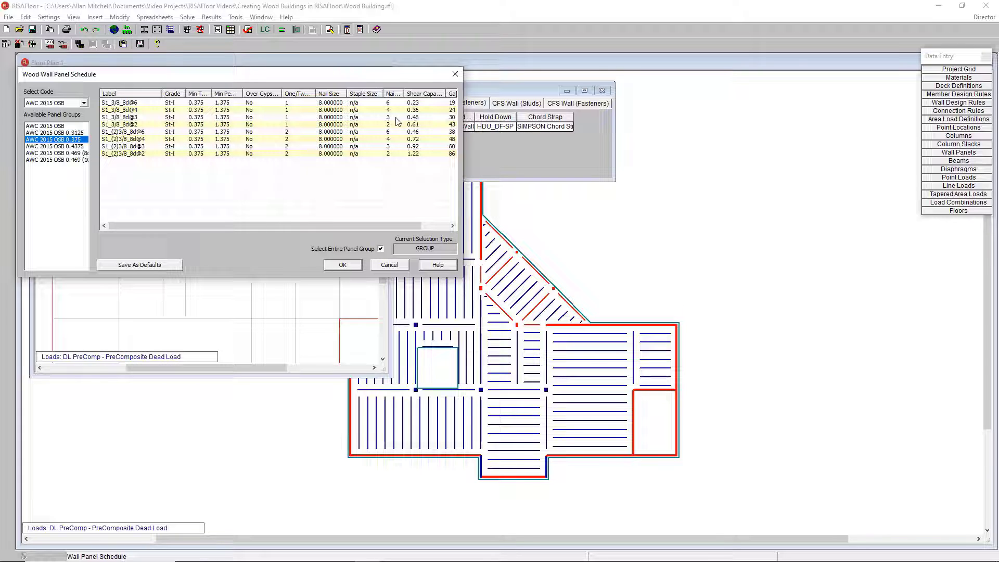
{"action": "left_click", "coordinate": [343, 266]}
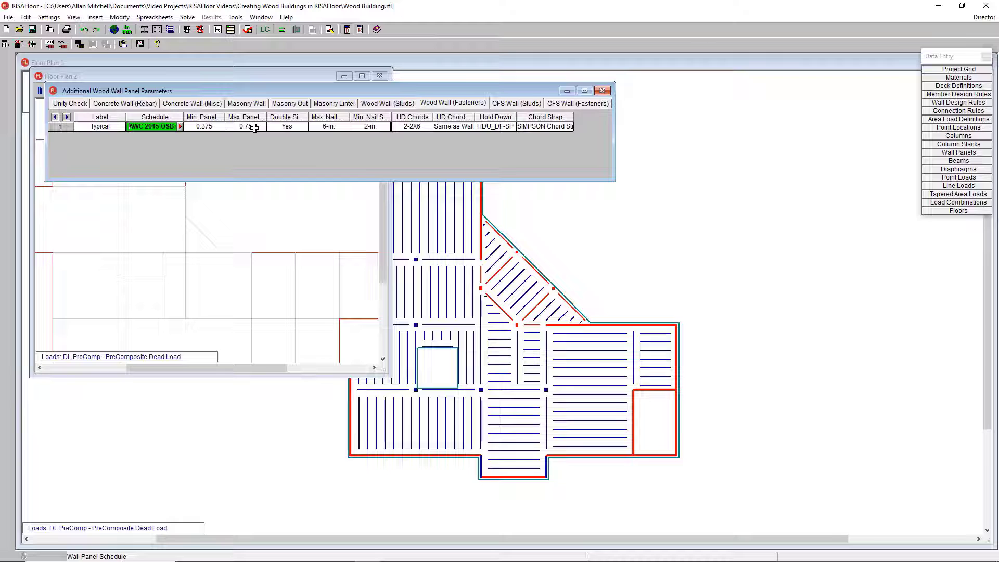
Set the Typical rule's double-sided sheathing to Optimum.
{"action": "left_click", "coordinate": [301, 128]}
{"action": "left_click", "coordinate": [303, 129]}
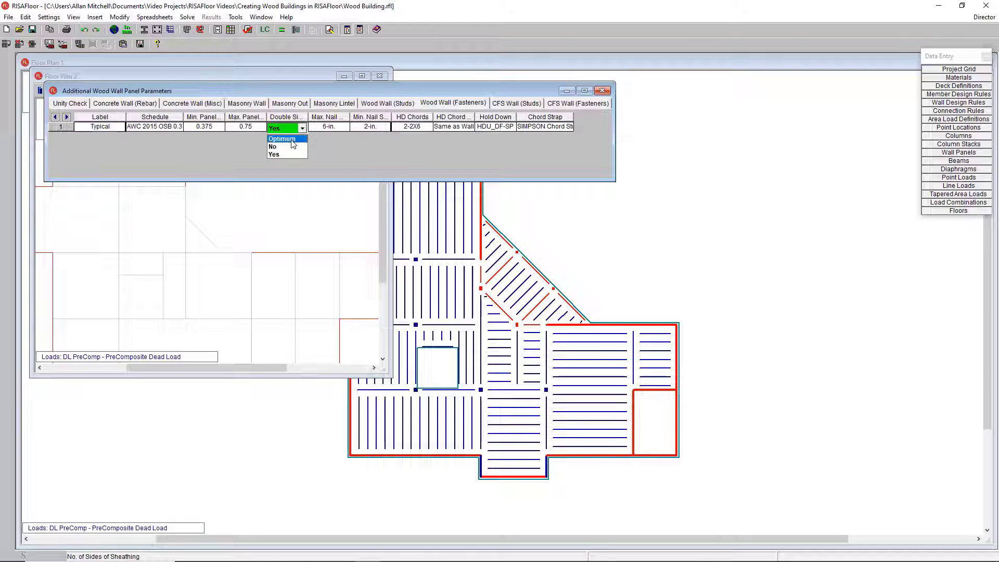
{"action": "left_click", "coordinate": [293, 140]}
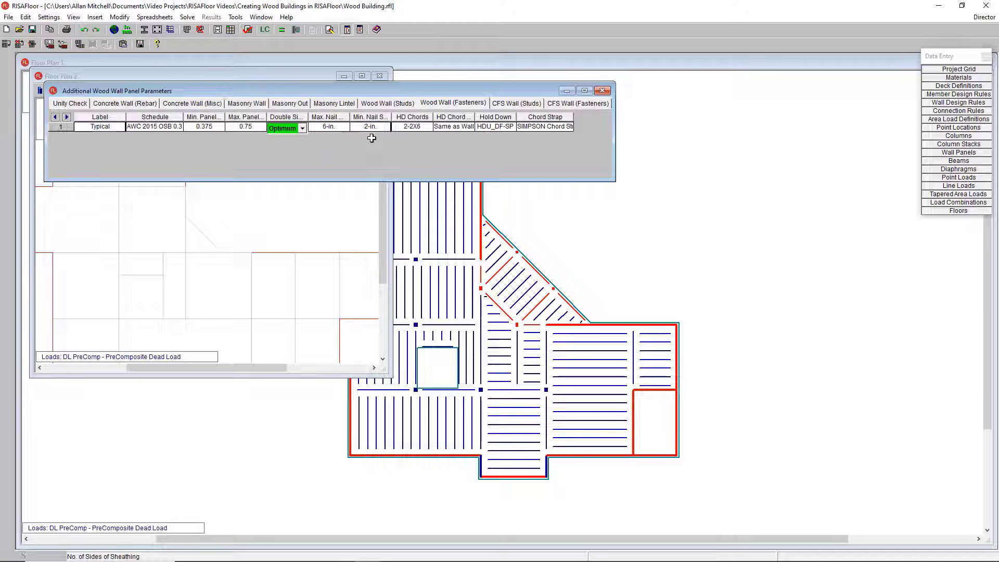
Review hold-down chord size, chord material and hold-down series, keeping 2-2X6 and HDU_DF-SP.
{"action": "left_click", "coordinate": [419, 128]}
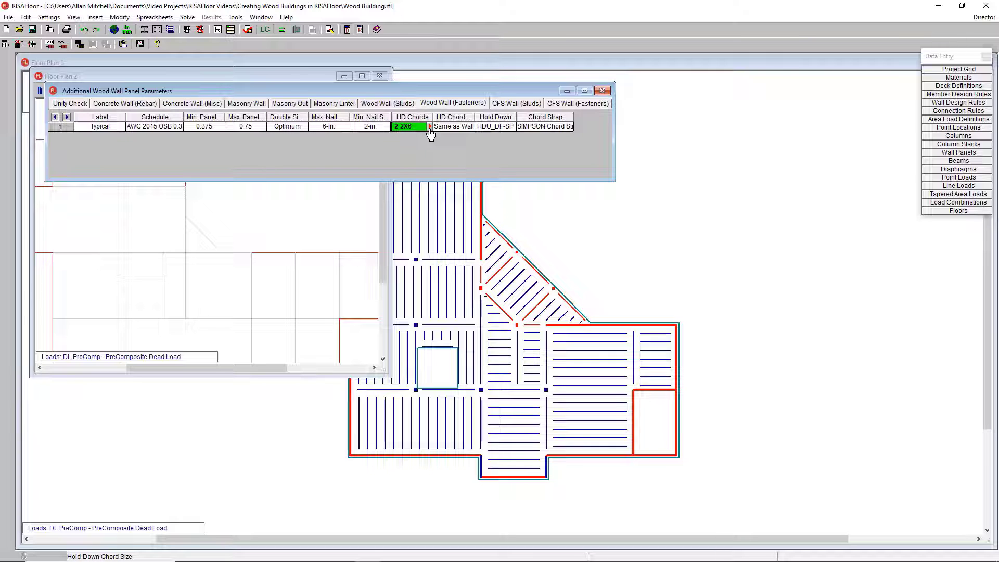
{"action": "left_click", "coordinate": [429, 127]}
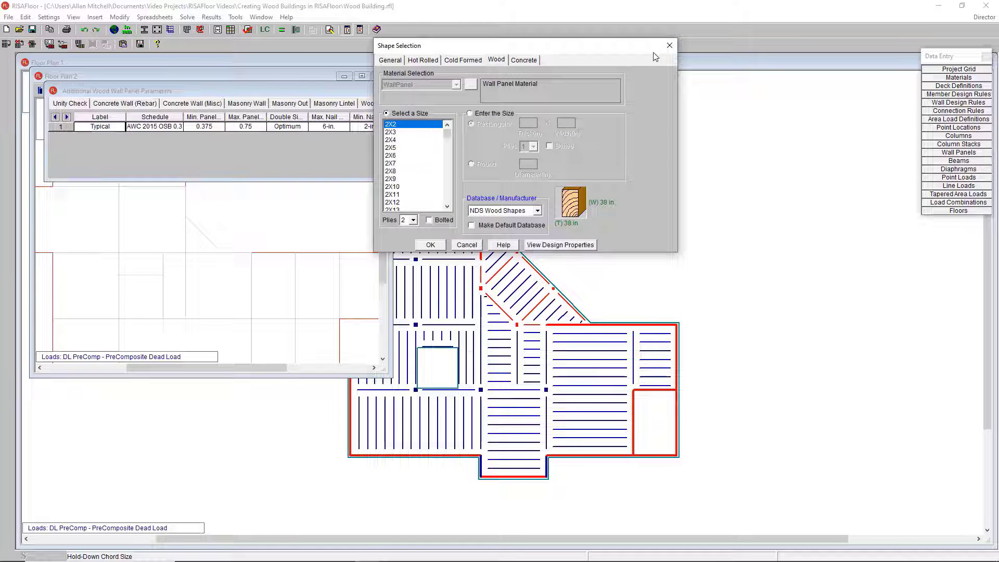
{"action": "left_click", "coordinate": [670, 46]}
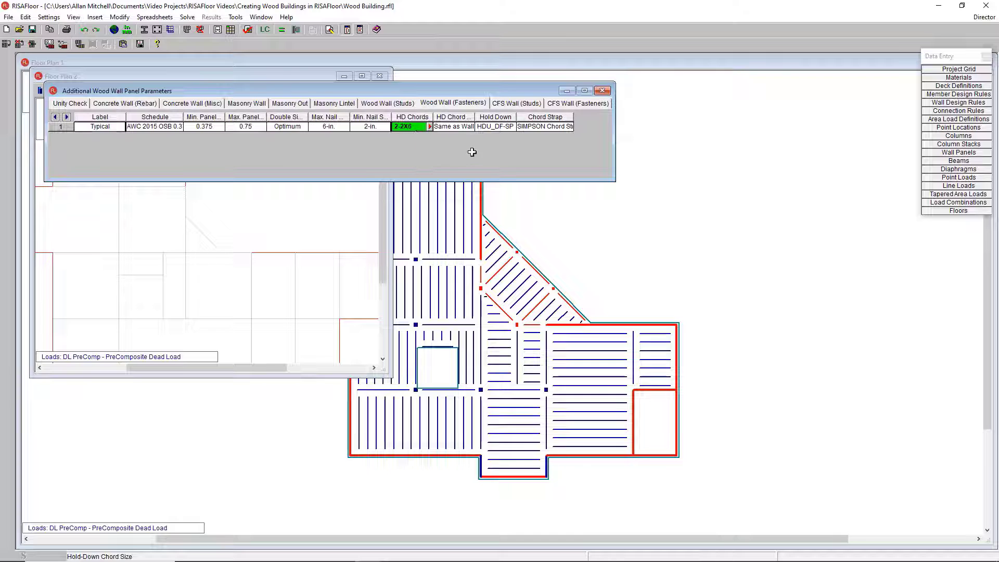
{"action": "left_click", "coordinate": [464, 128]}
{"action": "left_click", "coordinate": [471, 127]}
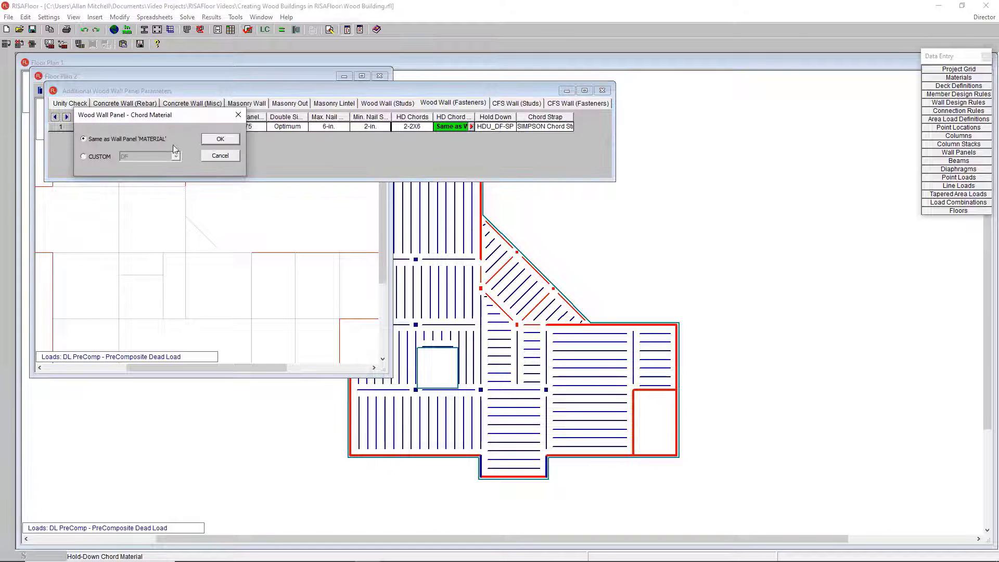
{"action": "left_click", "coordinate": [238, 115]}
{"action": "left_click", "coordinate": [506, 127]}
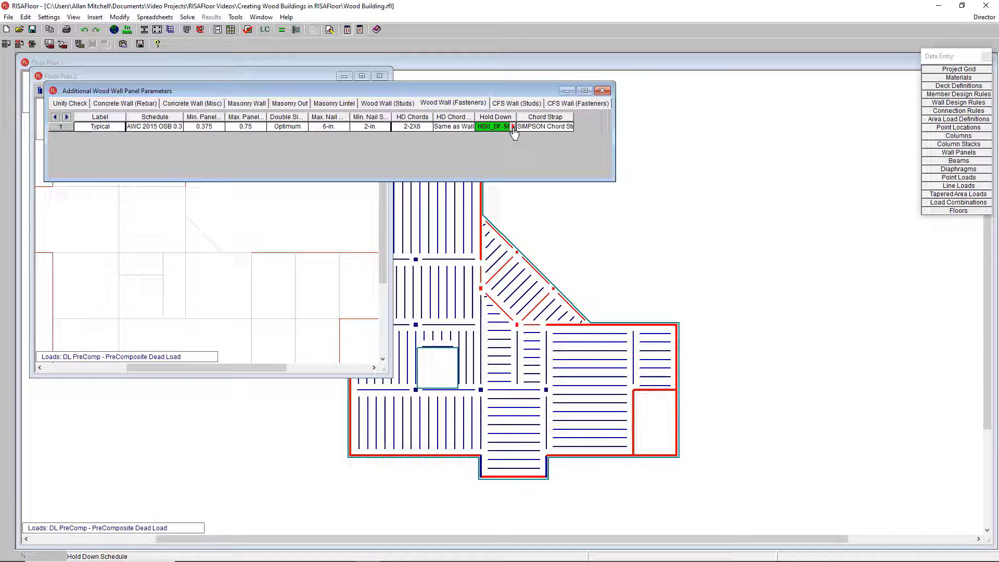
{"action": "left_click", "coordinate": [512, 127]}
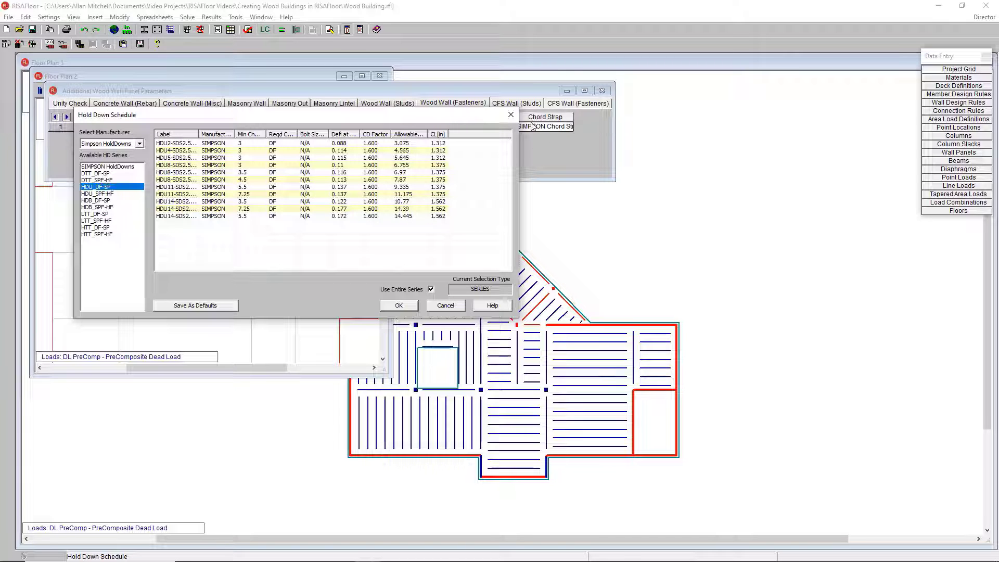
{"action": "left_click", "coordinate": [511, 115]}
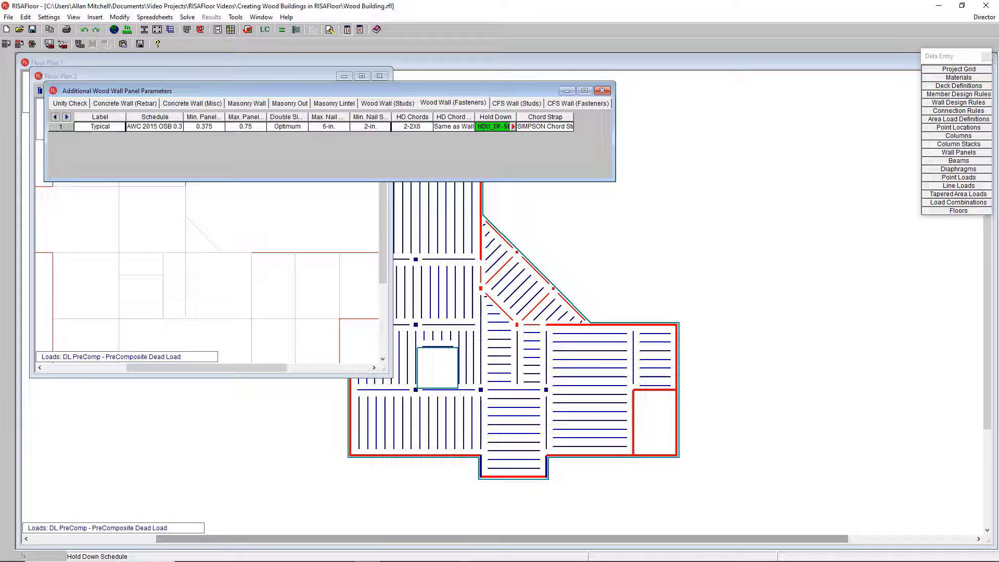
{"action": "left_click", "coordinate": [90, 126]}
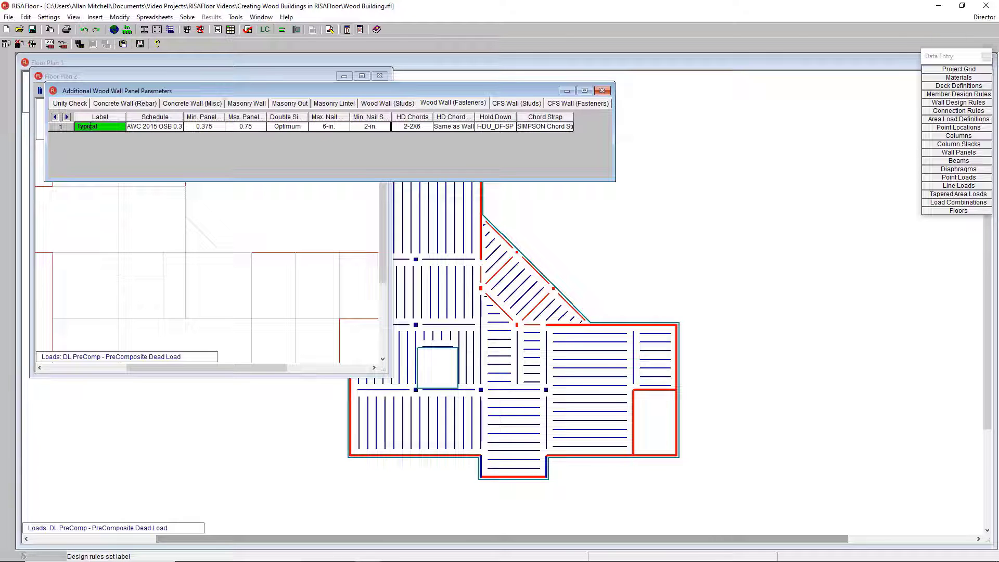
Add design rule rows and label them interior, exterior, 1st fl and 2nd.
{"action": "key", "text": "Down"}
{"action": "key", "text": "Down"}
{"action": "key", "text": "Down"}
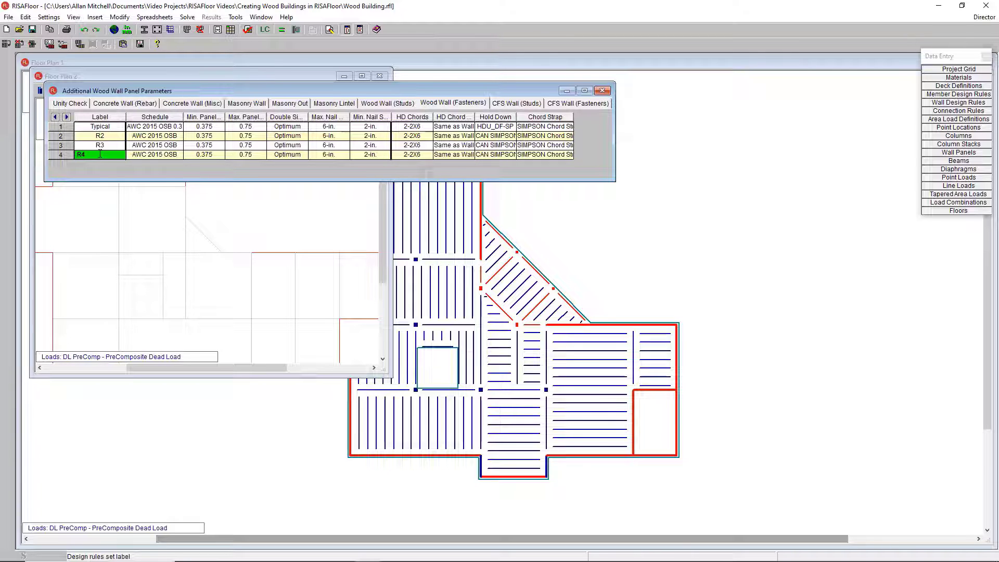
{"action": "key", "text": "Down"}
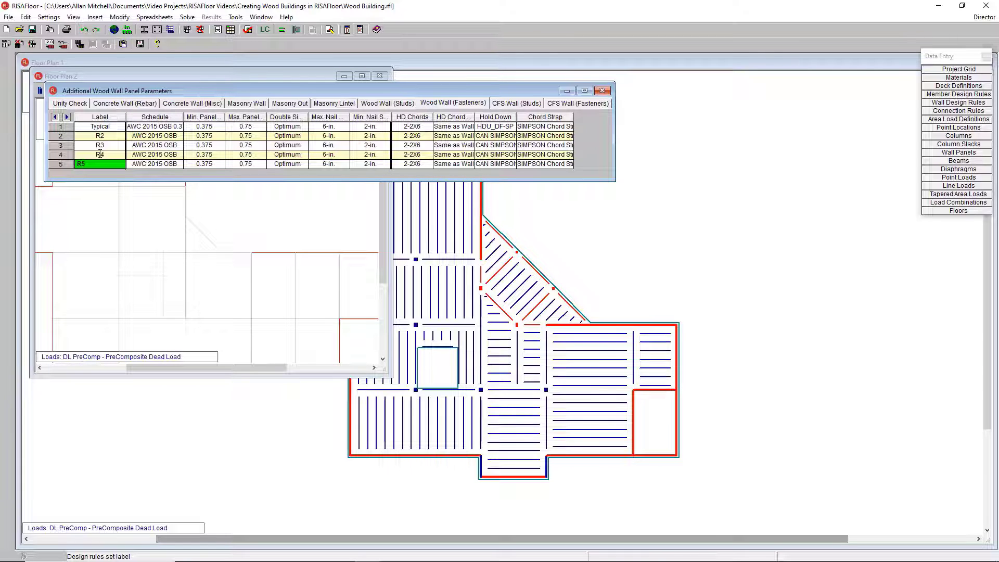
{"action": "left_click", "coordinate": [102, 136]}
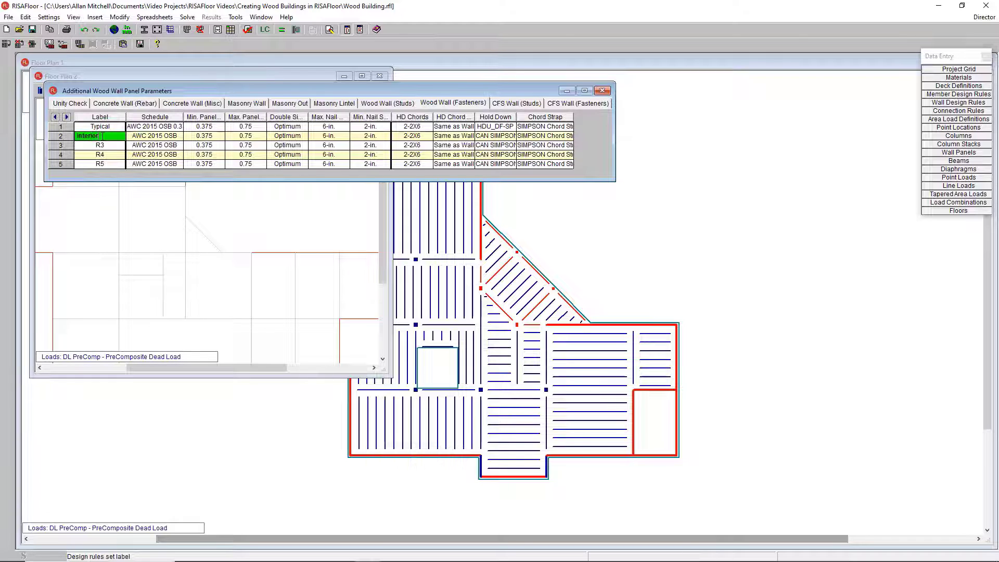
{"action": "type", "text": "interior"}
{"action": "key", "text": "Down"}
{"action": "type", "text": "ex"}
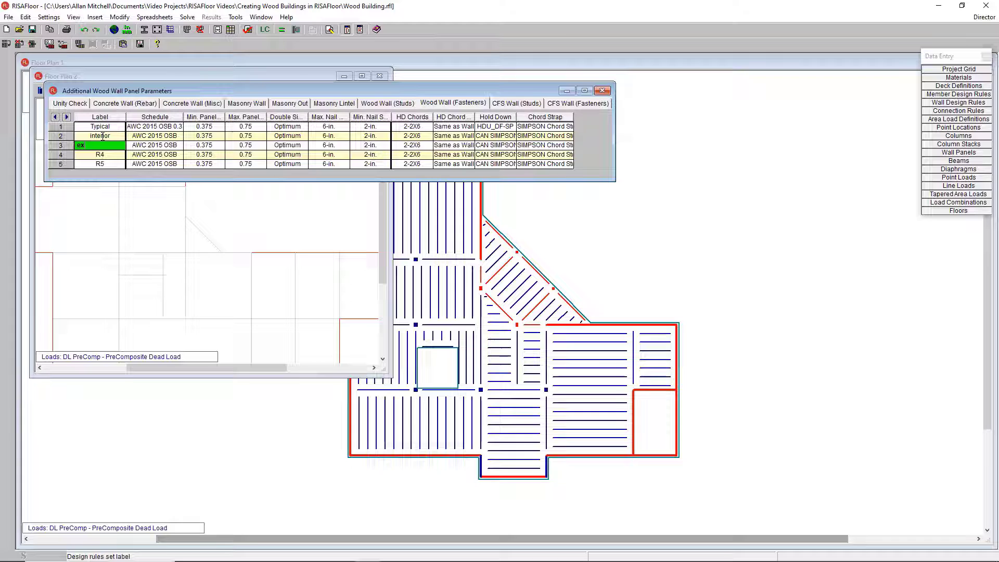
{"action": "type", "text": "terior"}
{"action": "key", "text": "Down"}
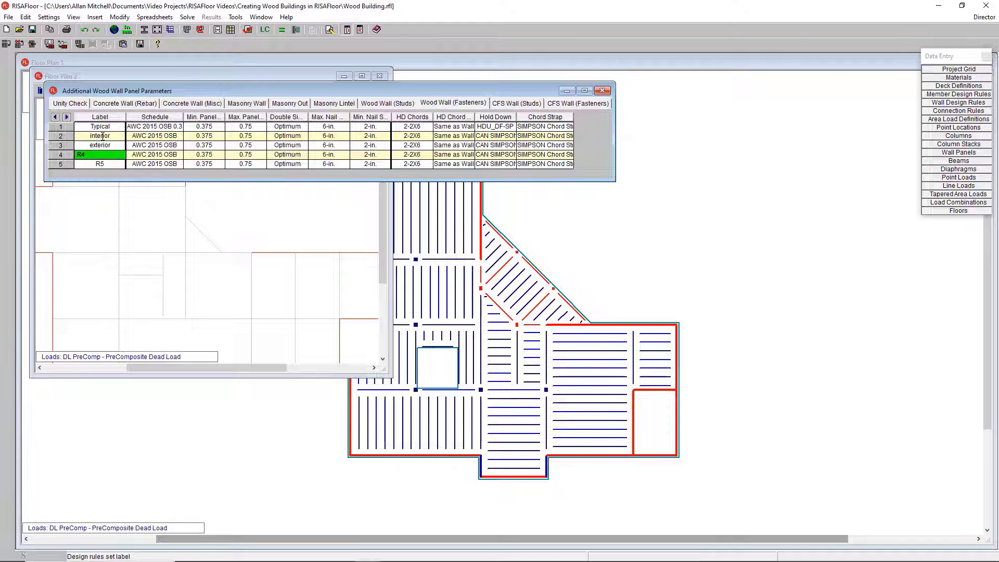
{"action": "type", "text": "1st fl"}
{"action": "key", "text": "Down"}
{"action": "type", "text": "2nd"}
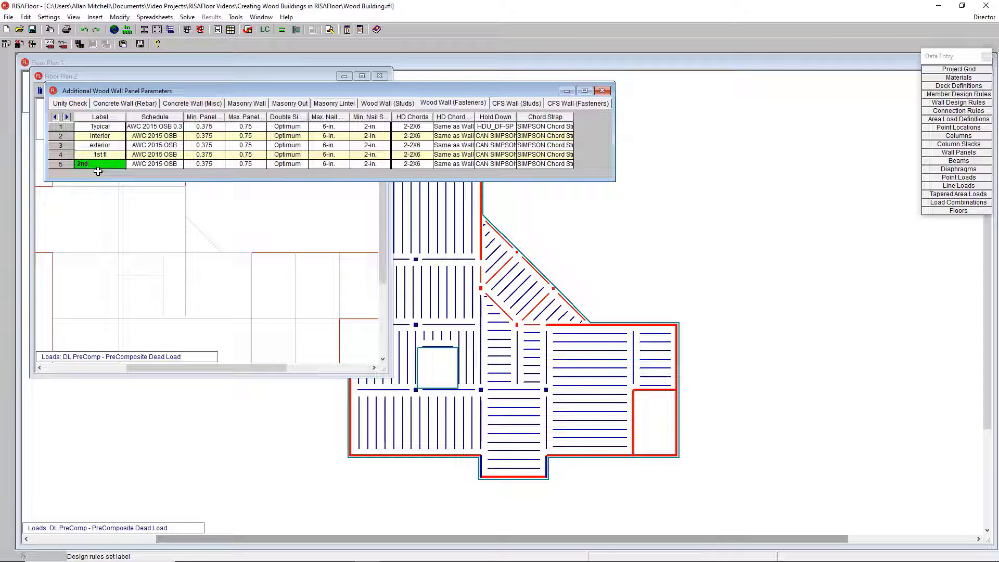
{"action": "key", "text": "Return"}
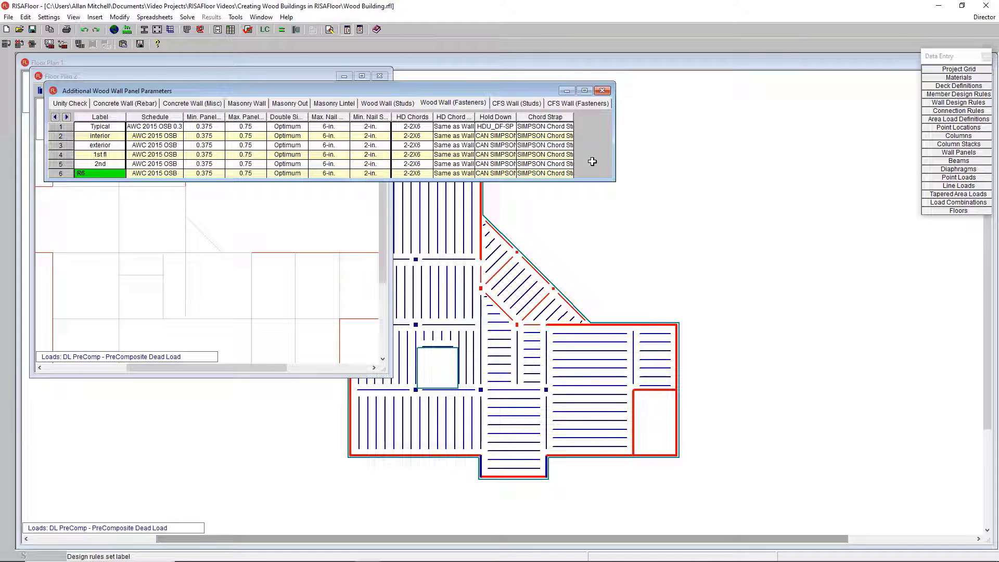
Close the spreadsheet, maximize Floor Plan 2, and set new walls to wood, DF, Typical rule.
{"action": "left_click", "coordinate": [603, 91]}
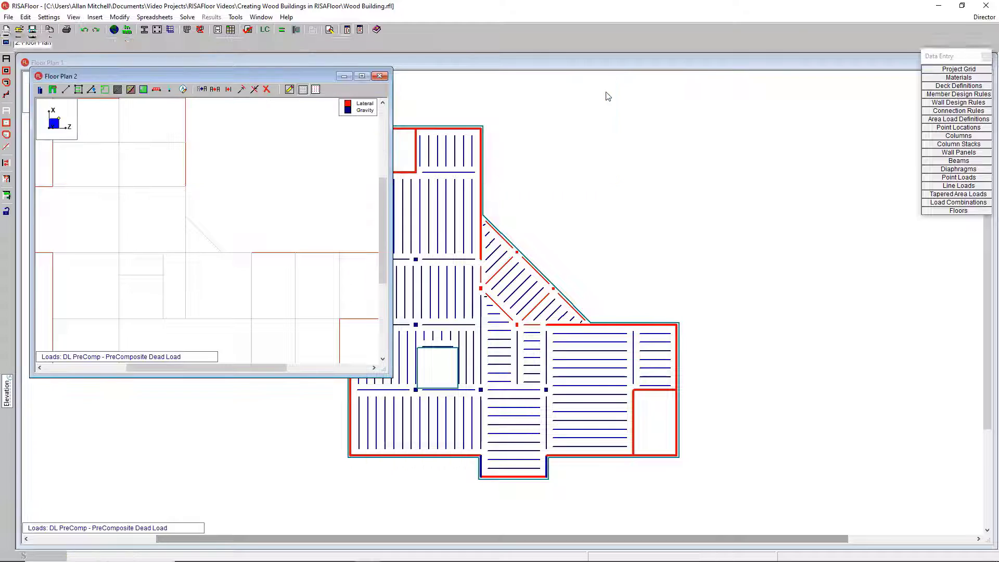
{"action": "left_click", "coordinate": [363, 77]}
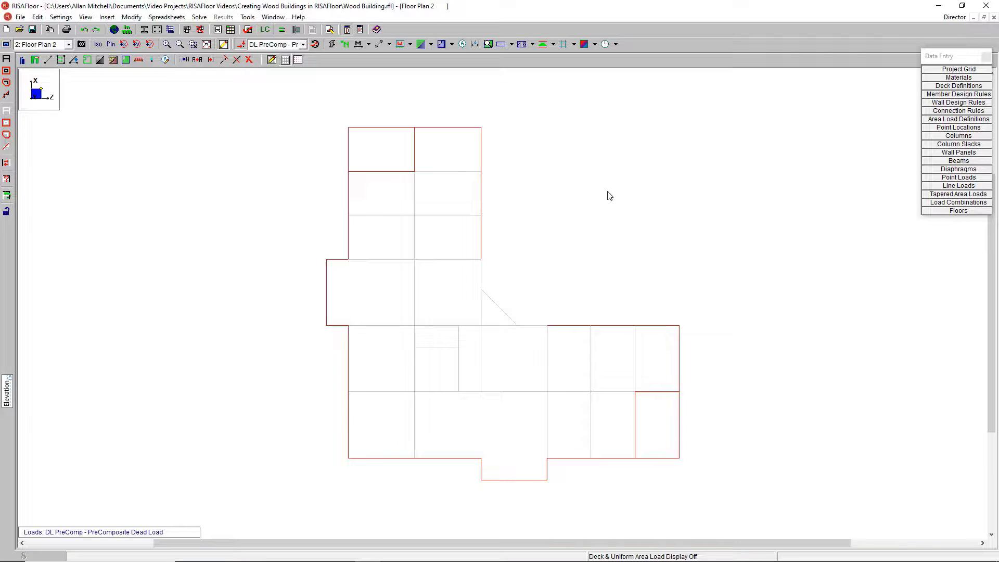
{"action": "left_click", "coordinate": [35, 60]}
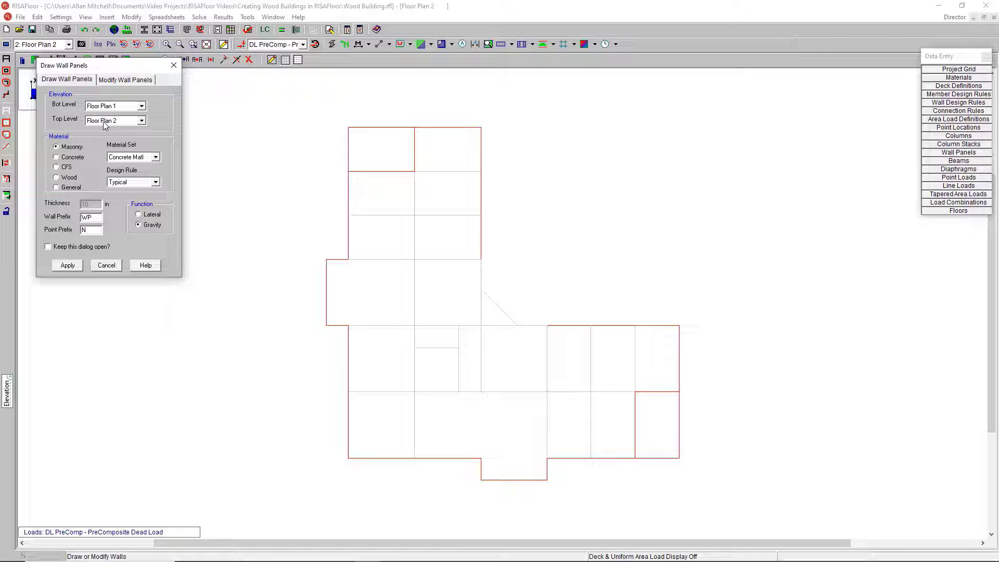
{"action": "left_click", "coordinate": [58, 178]}
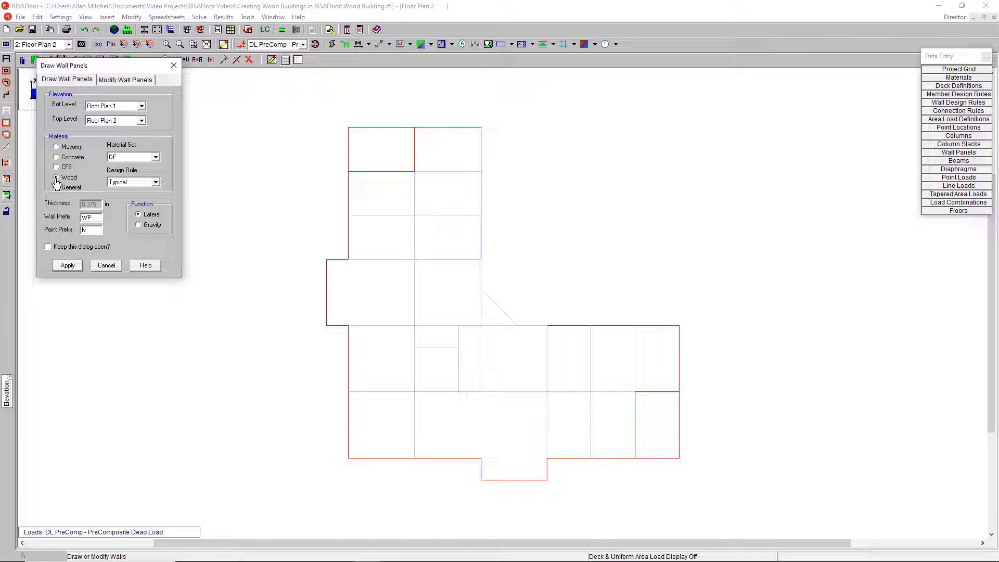
{"action": "left_click", "coordinate": [136, 158]}
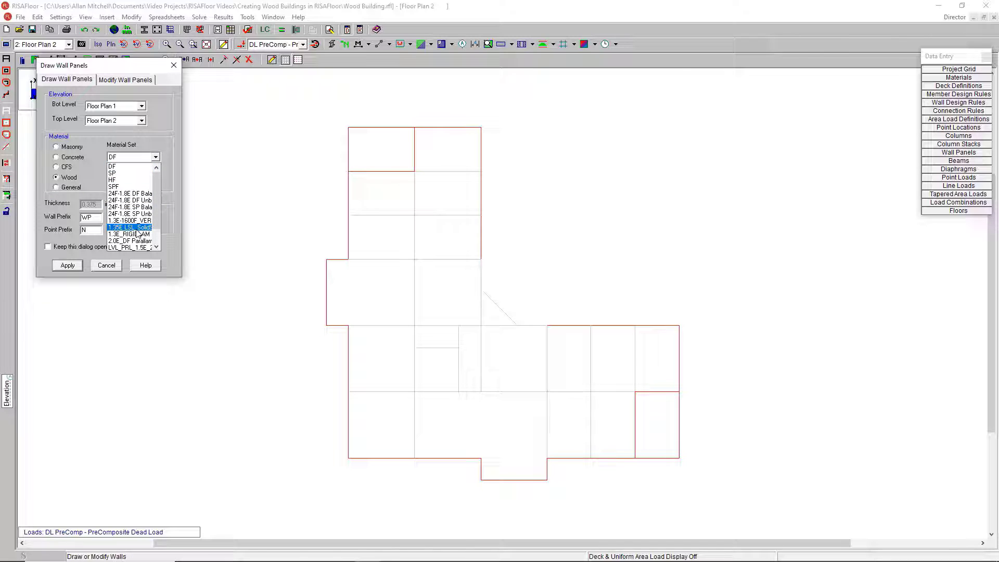
{"action": "left_click", "coordinate": [129, 161]}
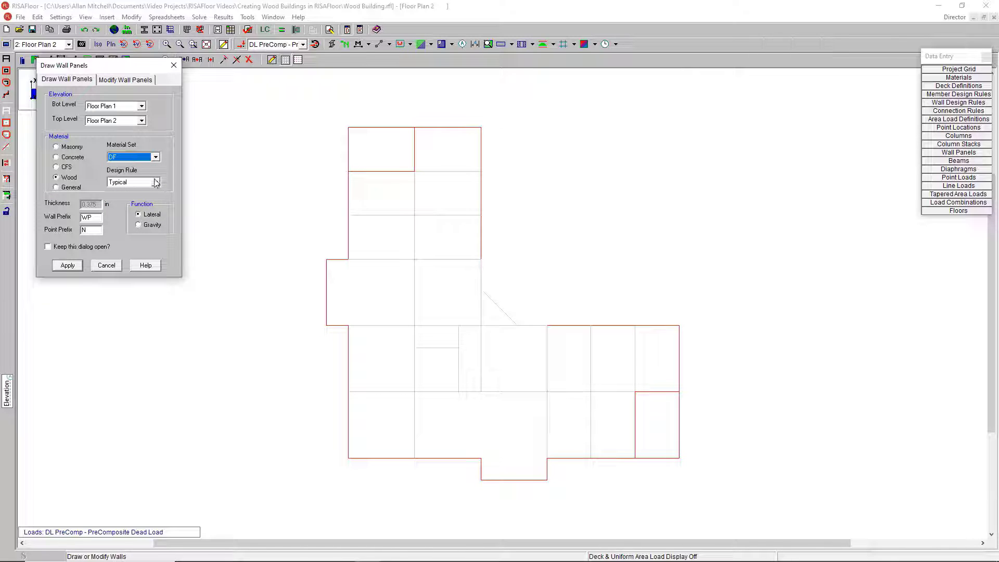
{"action": "left_click", "coordinate": [139, 182]}
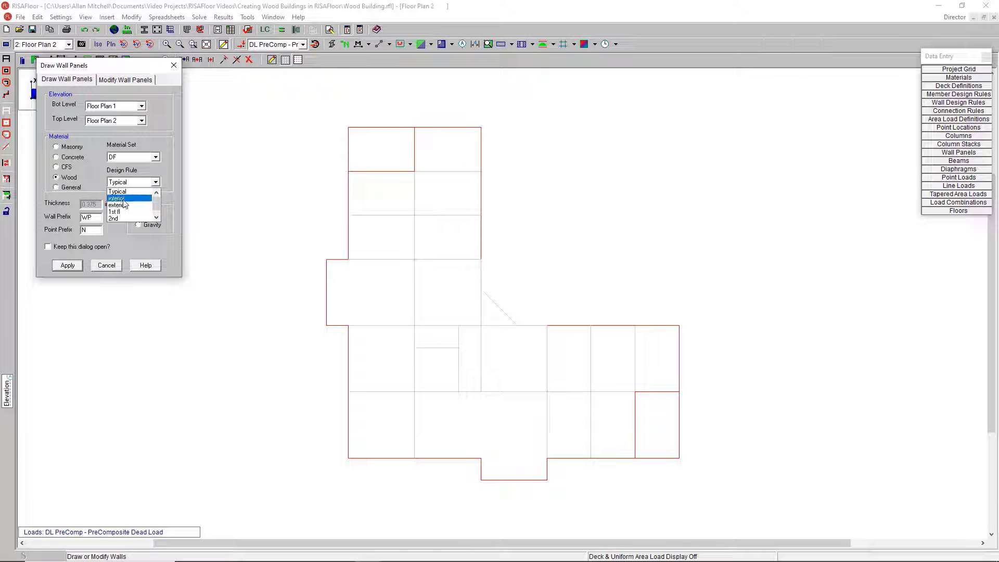
{"action": "left_click", "coordinate": [124, 192]}
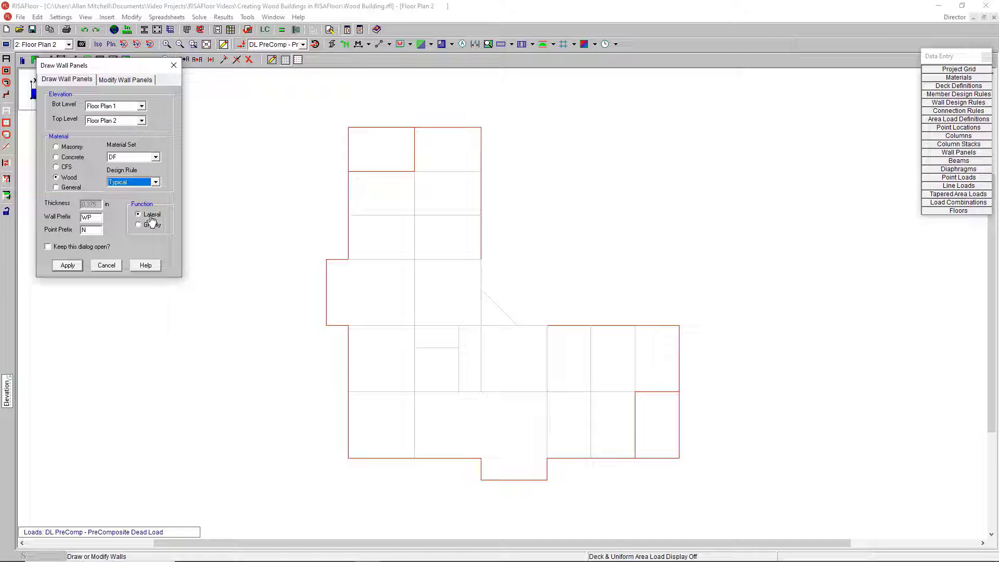
Draw wall panels up the plan's left edge and around the top-left bay.
{"action": "left_click", "coordinate": [73, 265]}
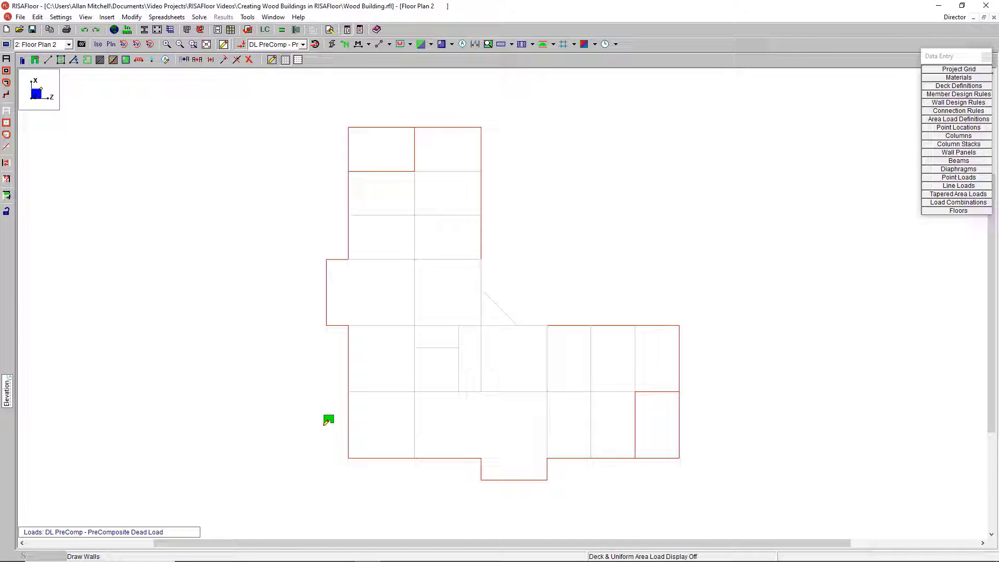
{"action": "left_click", "coordinate": [350, 457]}
{"action": "left_click", "coordinate": [352, 323]}
{"action": "right_click", "coordinate": [351, 322]}
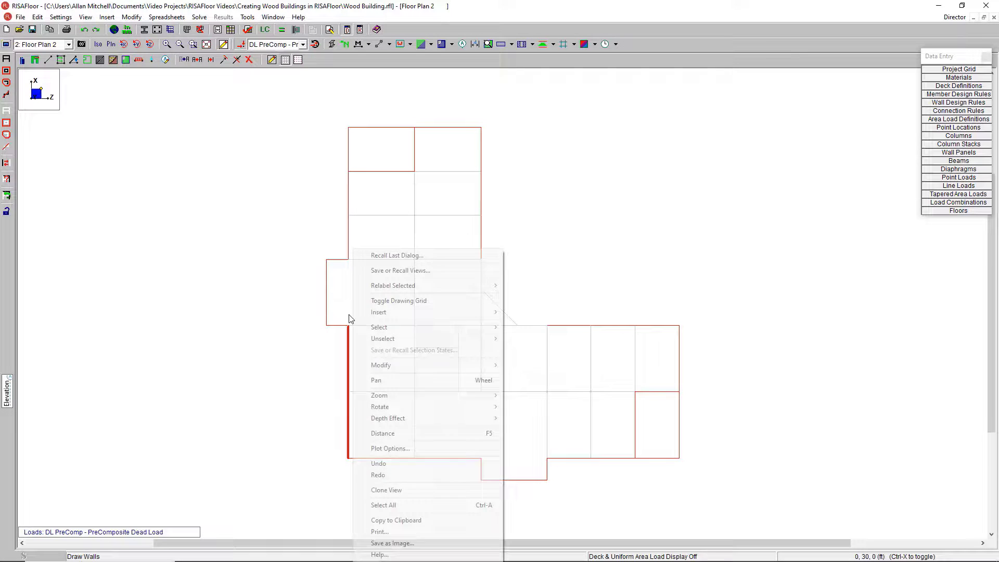
{"action": "left_click", "coordinate": [330, 323]}
{"action": "left_click", "coordinate": [328, 323]}
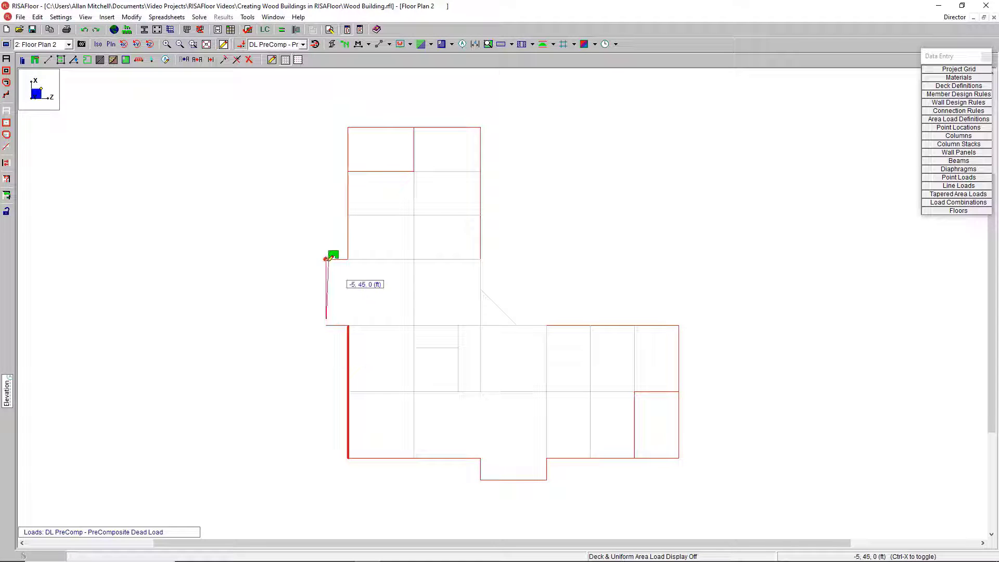
{"action": "left_click", "coordinate": [327, 233]}
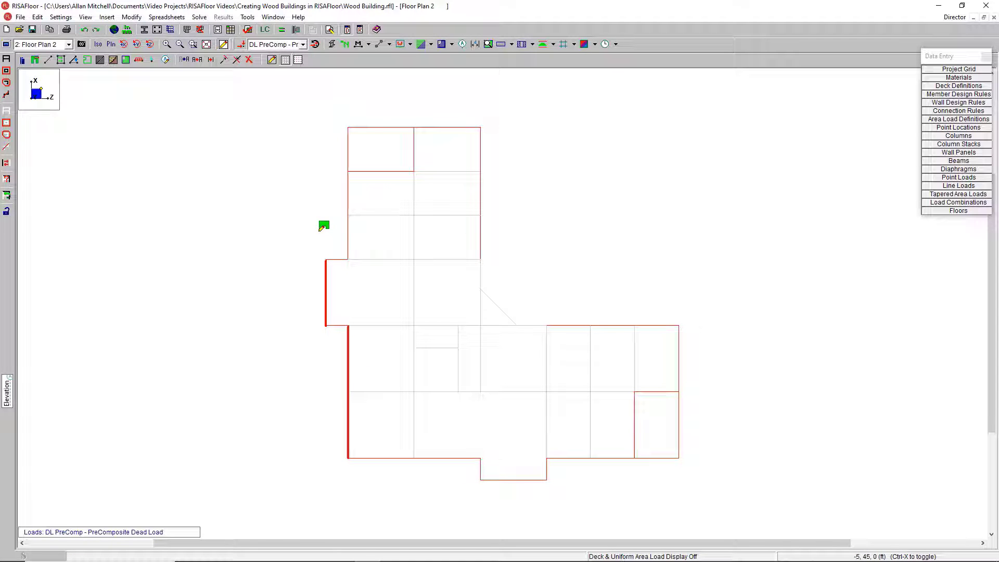
{"action": "left_click", "coordinate": [348, 259]}
{"action": "left_click", "coordinate": [348, 128]}
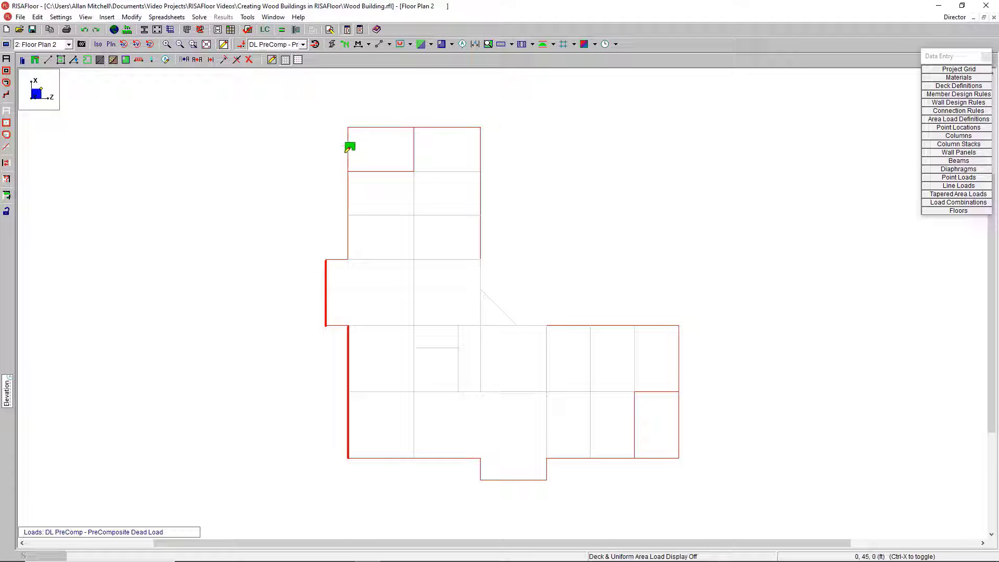
{"action": "left_click", "coordinate": [348, 171]}
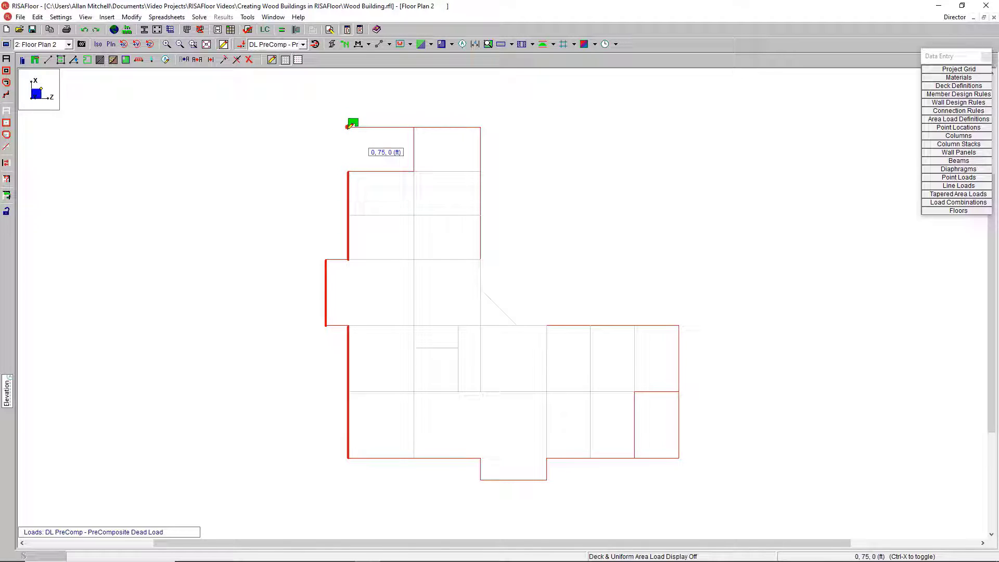
{"action": "left_click", "coordinate": [347, 127]}
{"action": "left_click", "coordinate": [414, 128]}
{"action": "left_click", "coordinate": [414, 171]}
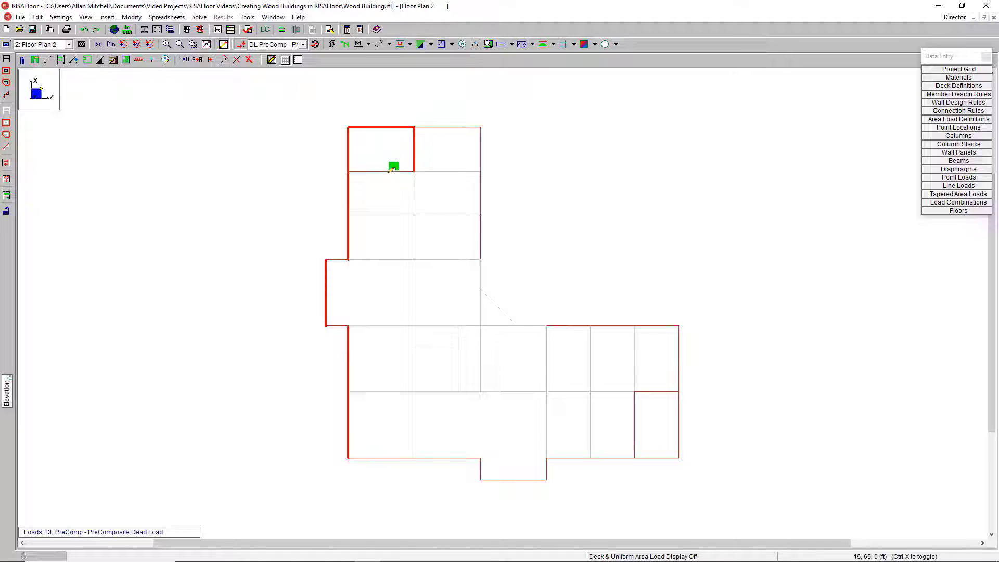
{"action": "left_click", "coordinate": [347, 171]}
Draw walls along the top, east wing and bottom edges, enclosing the bottom-right bay.
{"action": "left_click", "coordinate": [481, 127]}
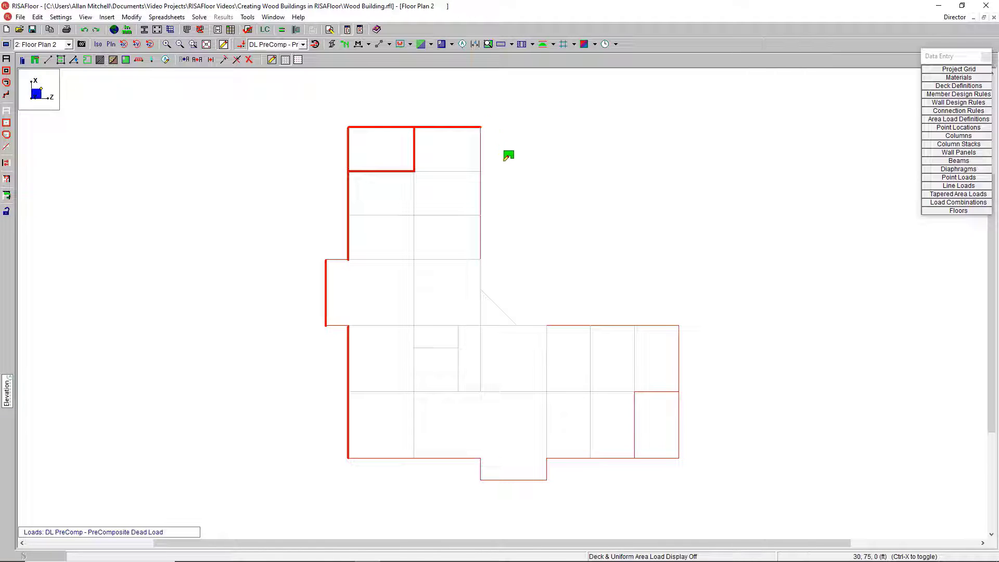
{"action": "left_click", "coordinate": [480, 259]}
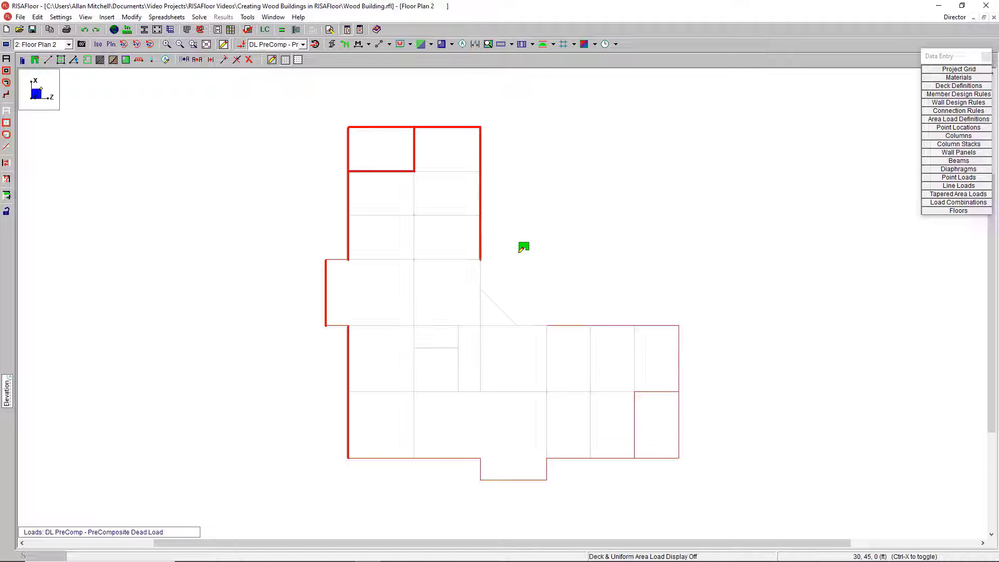
{"action": "left_click", "coordinate": [547, 325]}
{"action": "left_click", "coordinate": [679, 326]}
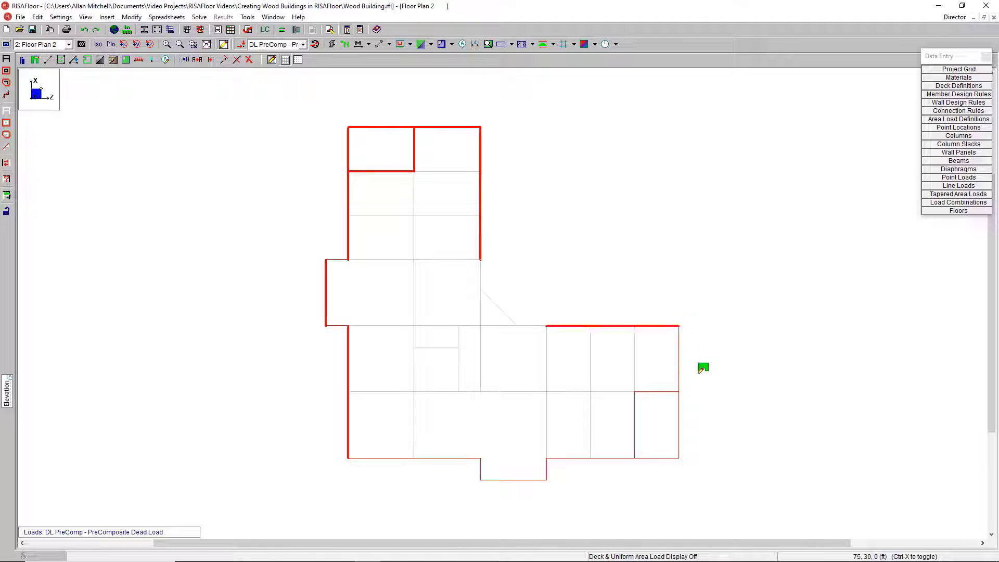
{"action": "left_click", "coordinate": [679, 392]}
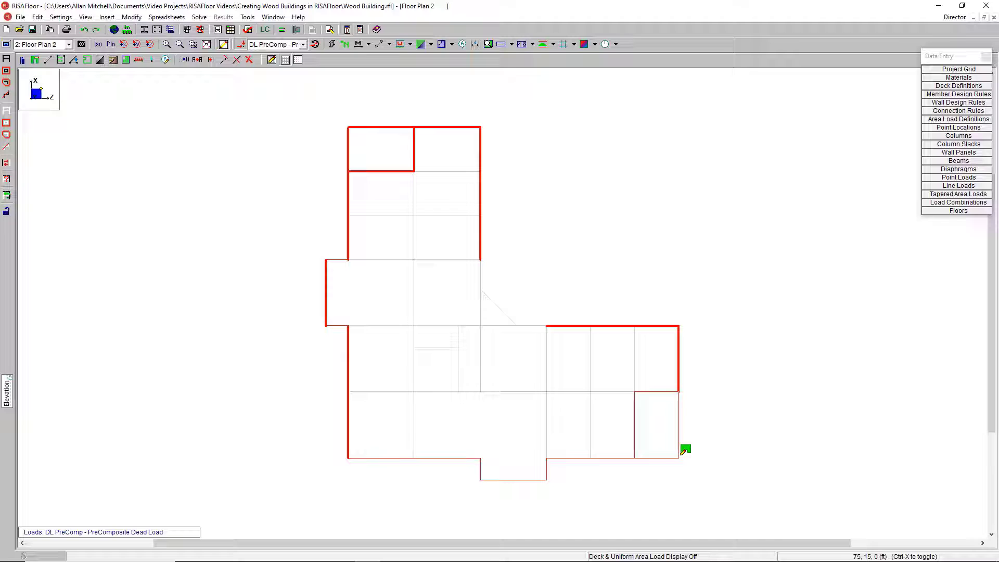
{"action": "left_click", "coordinate": [680, 458]}
{"action": "left_click", "coordinate": [635, 458]}
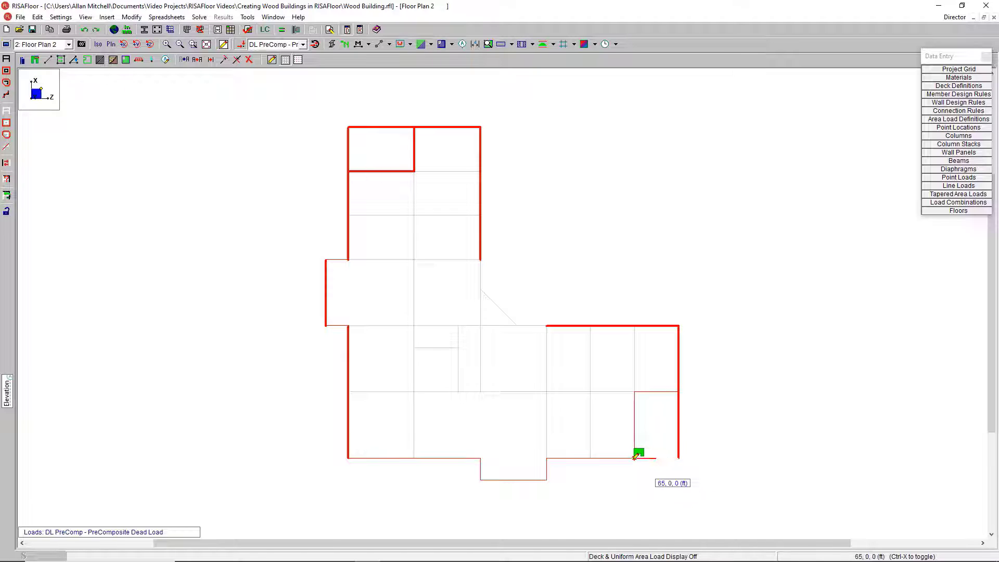
{"action": "left_click", "coordinate": [635, 392]}
{"action": "left_click", "coordinate": [680, 392]}
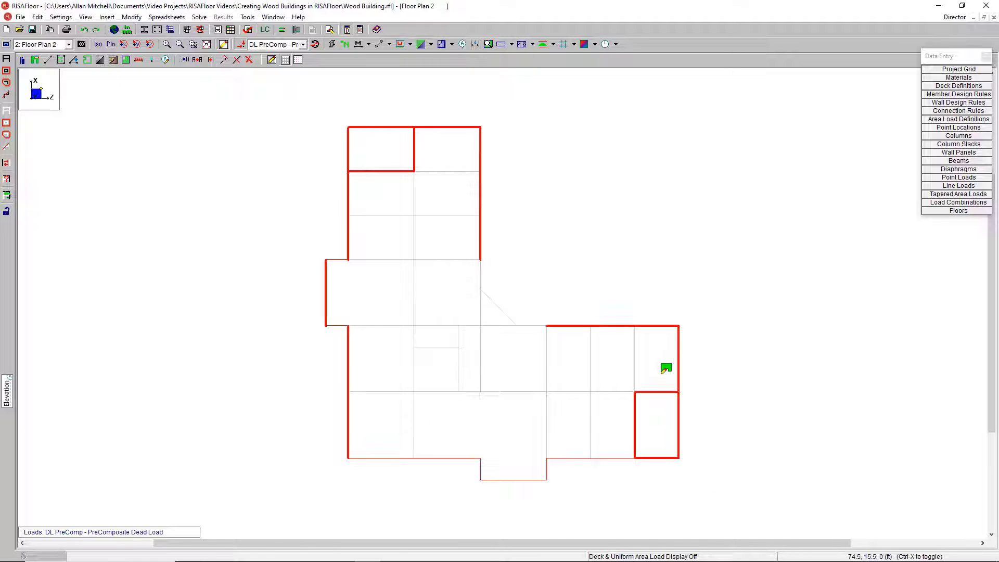
{"action": "left_click", "coordinate": [635, 459]}
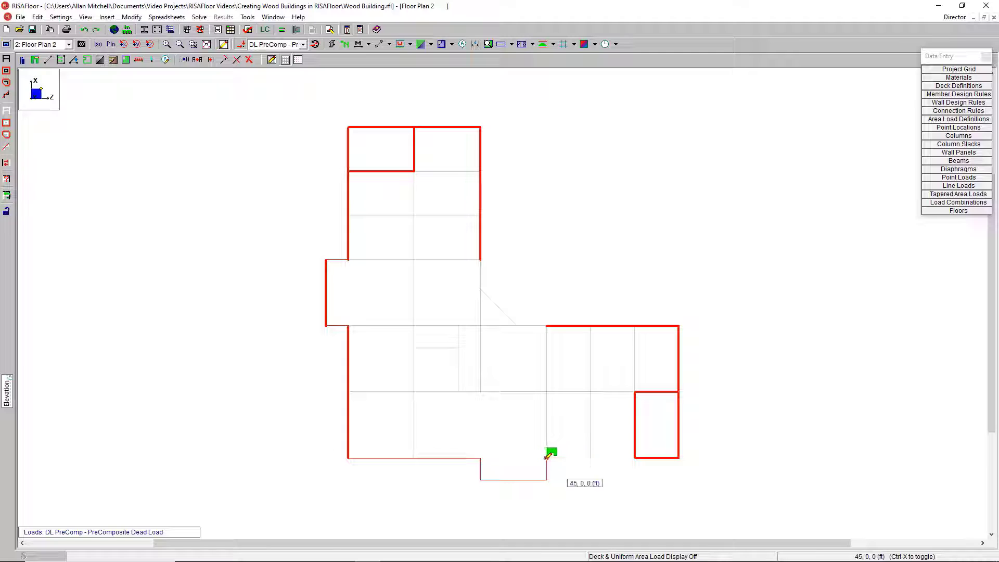
{"action": "left_click", "coordinate": [547, 458]}
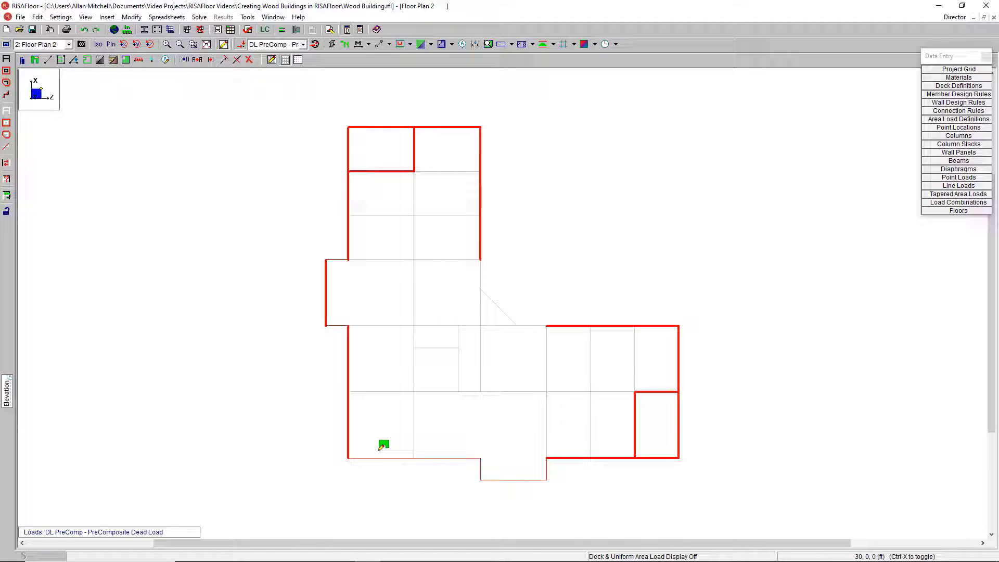
{"action": "left_click", "coordinate": [349, 458]}
{"action": "right_click", "coordinate": [394, 429]}
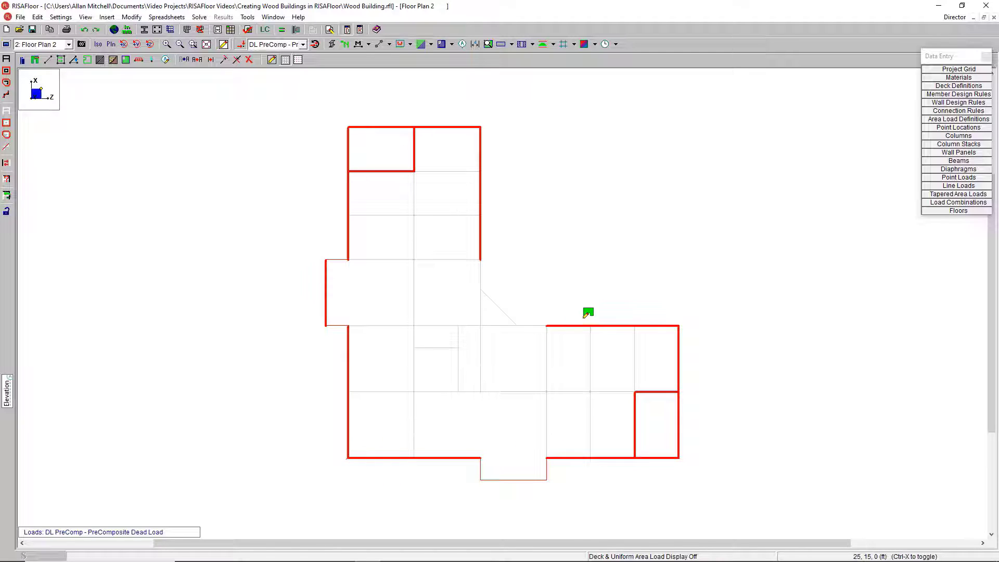
Stop drawing, then reapply the wall panel settings to resume wall drawing.
{"action": "right_click", "coordinate": [607, 268]}
{"action": "left_click", "coordinate": [597, 239]}
{"action": "left_click", "coordinate": [34, 60]}
{"action": "left_click", "coordinate": [67, 266]}
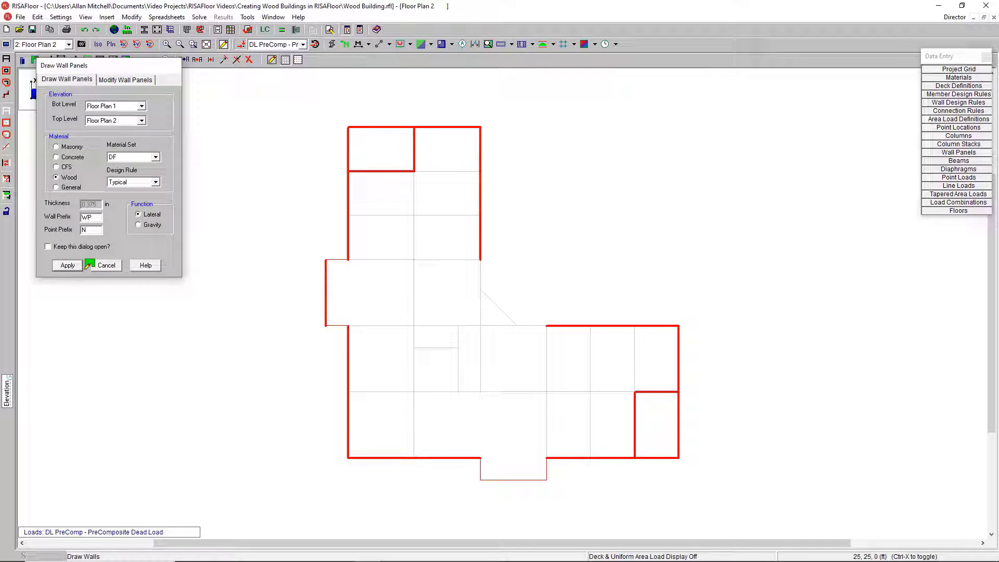
Cancel the stray wall and change the wall panel function in the Draw Wall Panels settings.
{"action": "left_click", "coordinate": [481, 479]}
{"action": "right_click", "coordinate": [517, 429]}
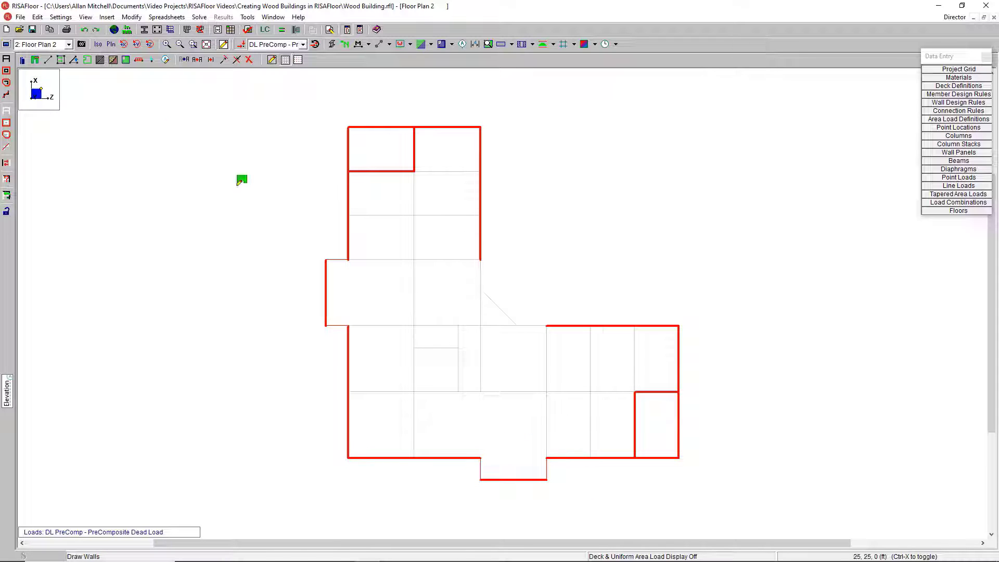
{"action": "left_click", "coordinate": [34, 60]}
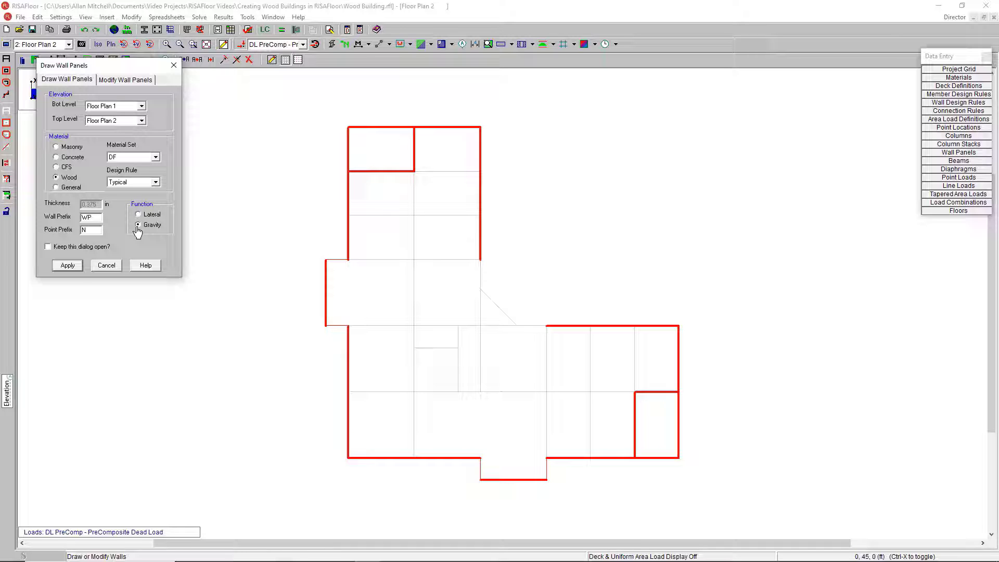
{"action": "left_click", "coordinate": [68, 265]}
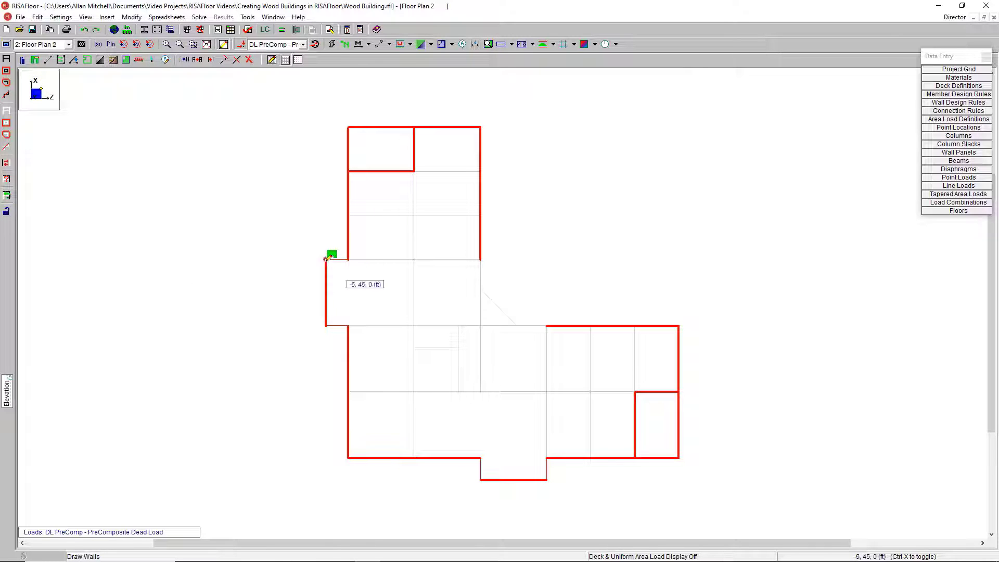
Draw short walls atop and under the left bump and on both sides of the bottom notch.
{"action": "left_click", "coordinate": [326, 259]}
{"action": "left_click", "coordinate": [348, 259]}
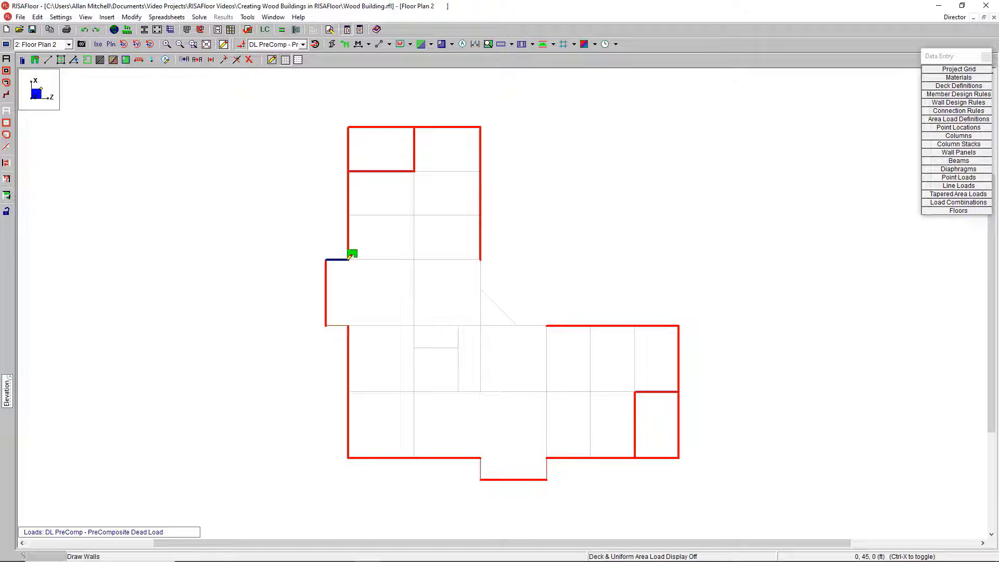
{"action": "left_click", "coordinate": [327, 325]}
{"action": "left_click", "coordinate": [348, 326]}
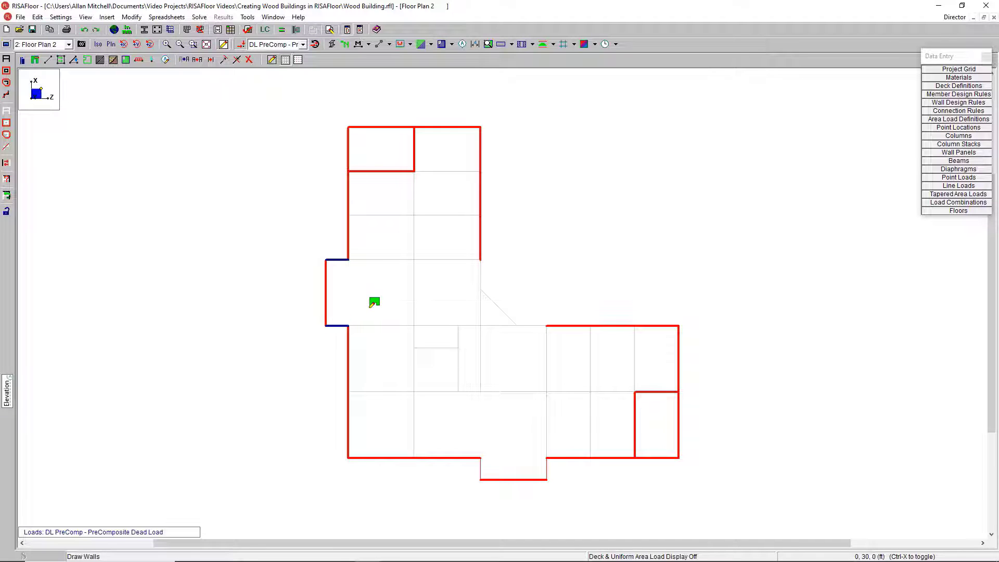
{"action": "left_click", "coordinate": [481, 479]}
{"action": "left_click", "coordinate": [481, 458]}
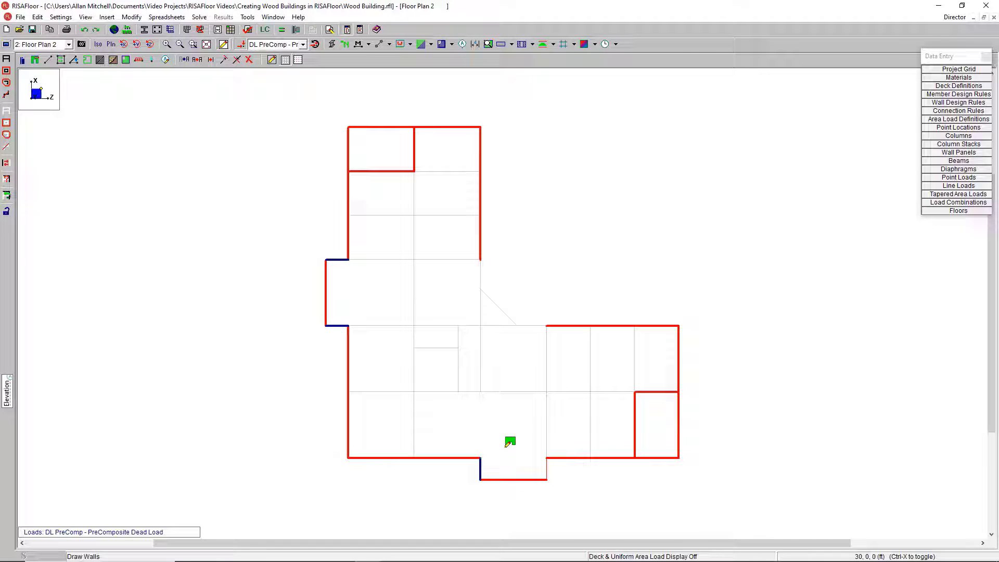
{"action": "left_click", "coordinate": [547, 479]}
{"action": "left_click", "coordinate": [546, 458]}
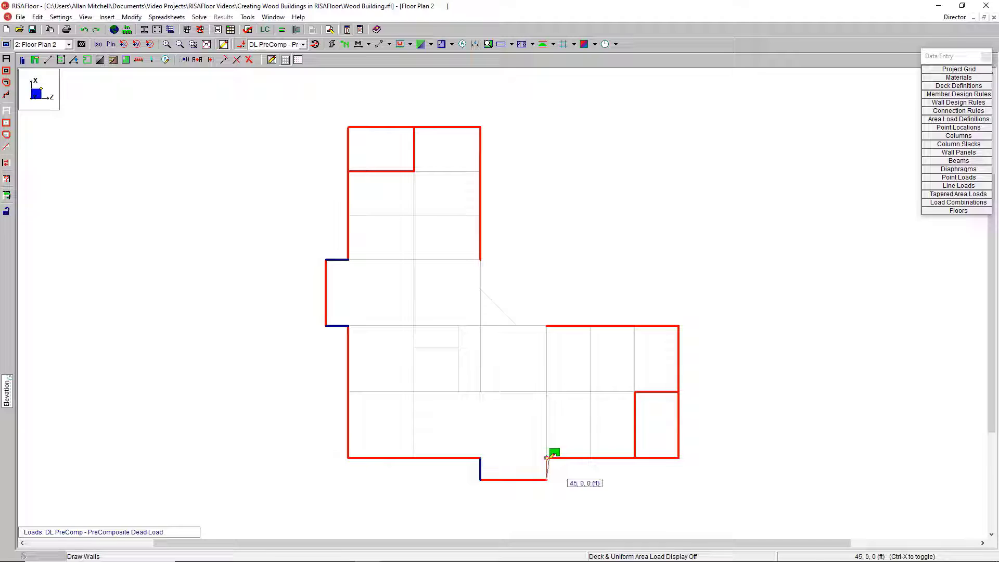
{"action": "right_click", "coordinate": [519, 425]}
{"action": "key", "text": "Escape"}
Open wall panel WP36 in the Wall Panel Editor and draw openings H1, H2 and H3 side by side.
{"action": "scroll", "coordinate": [500, 325], "scroll_direction": "up", "scroll_amount": 1}
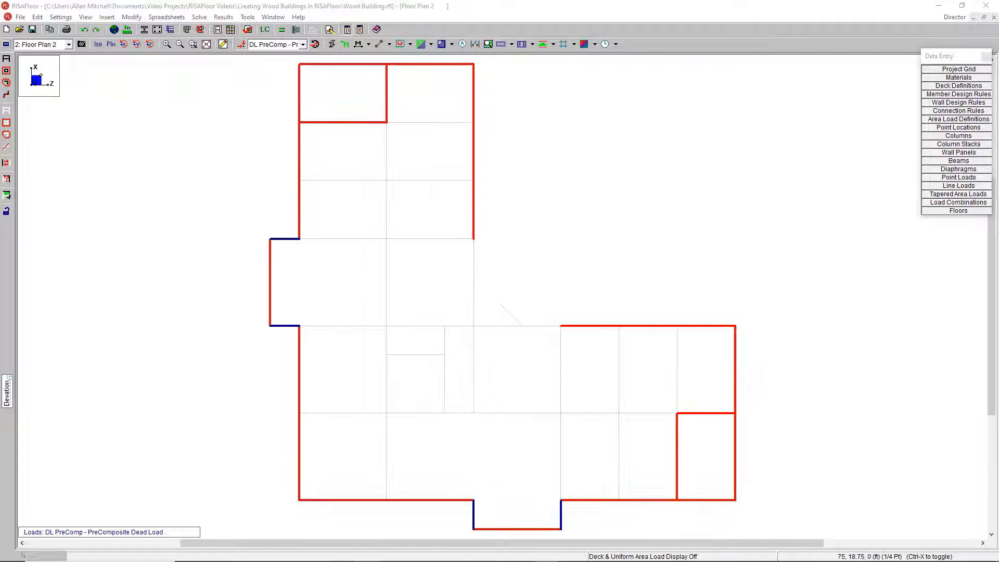
{"action": "double_click", "coordinate": [643, 326]}
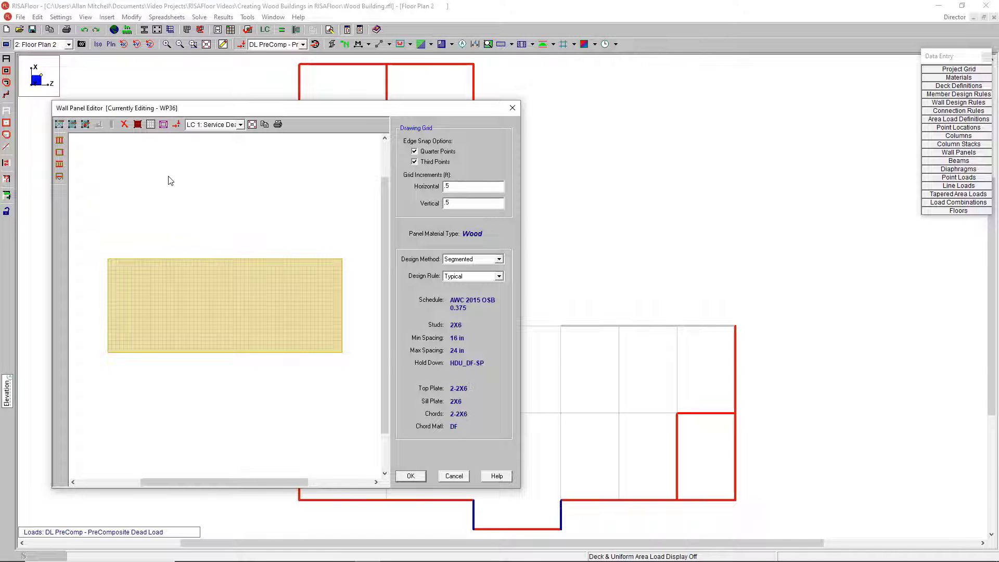
{"action": "left_click", "coordinate": [59, 139]}
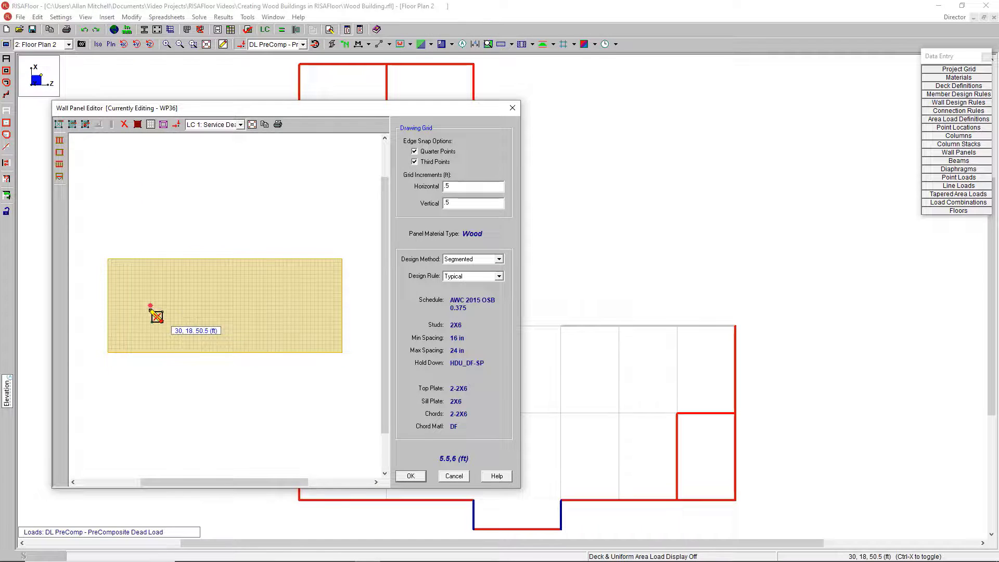
{"action": "left_click_drag", "start_coordinate": [135, 324], "coordinate": [182, 288]}
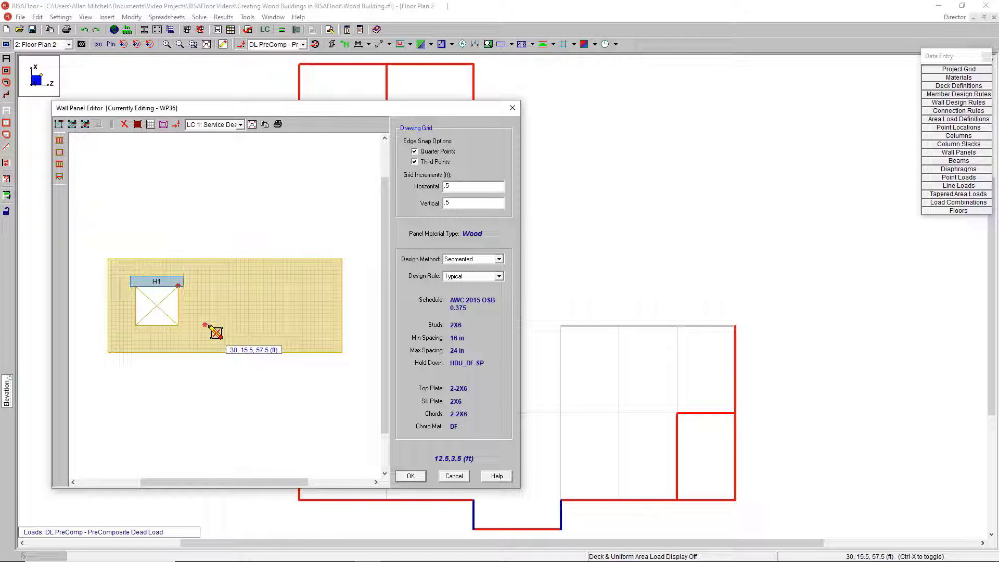
{"action": "left_click_drag", "start_coordinate": [209, 324], "coordinate": [252, 286]}
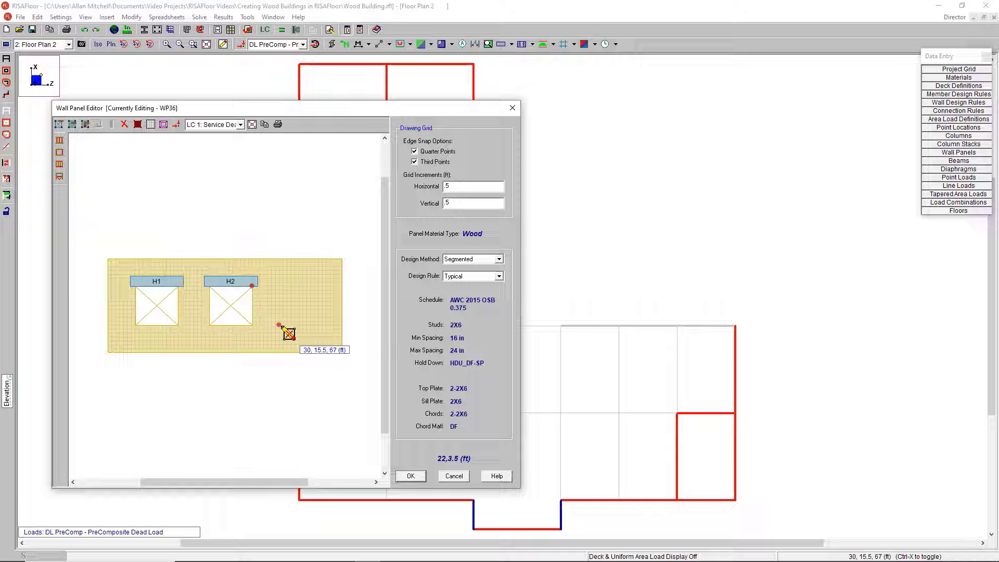
{"action": "left_click_drag", "start_coordinate": [279, 325], "coordinate": [319, 286]}
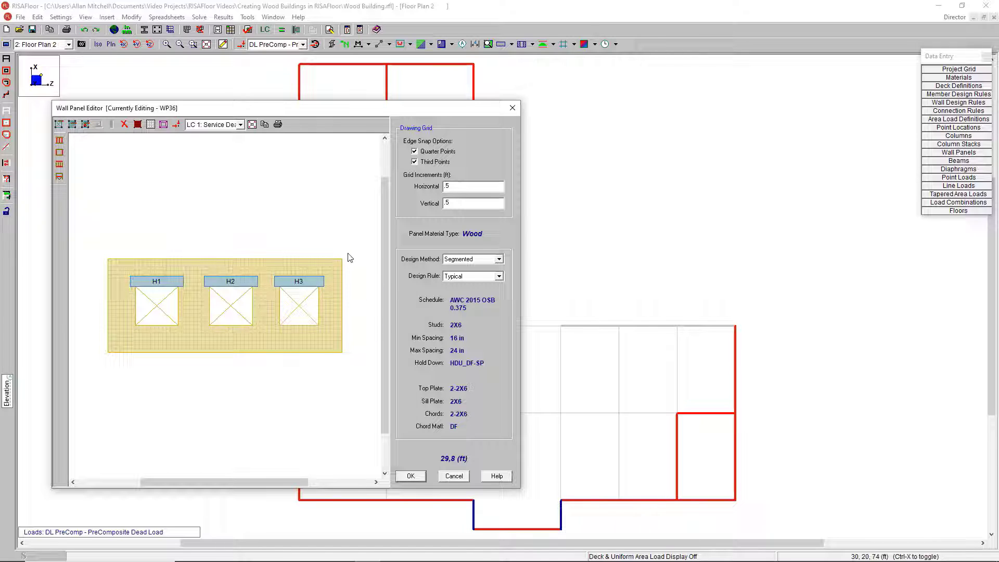
Review the wall design method list and confirm the WP36 panel edits.
{"action": "left_click", "coordinate": [498, 260]}
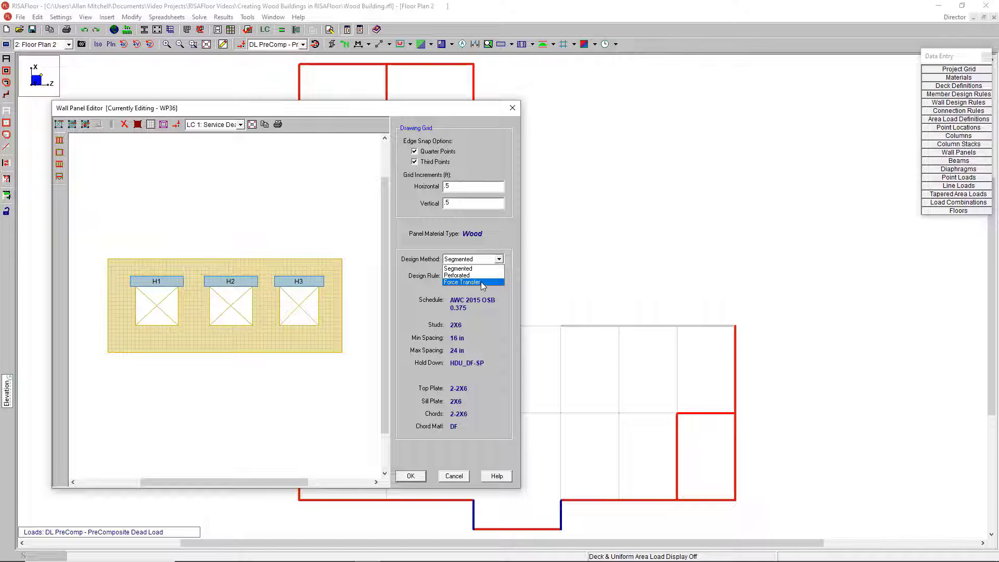
{"action": "left_click", "coordinate": [410, 477]}
{"action": "left_click", "coordinate": [411, 476]}
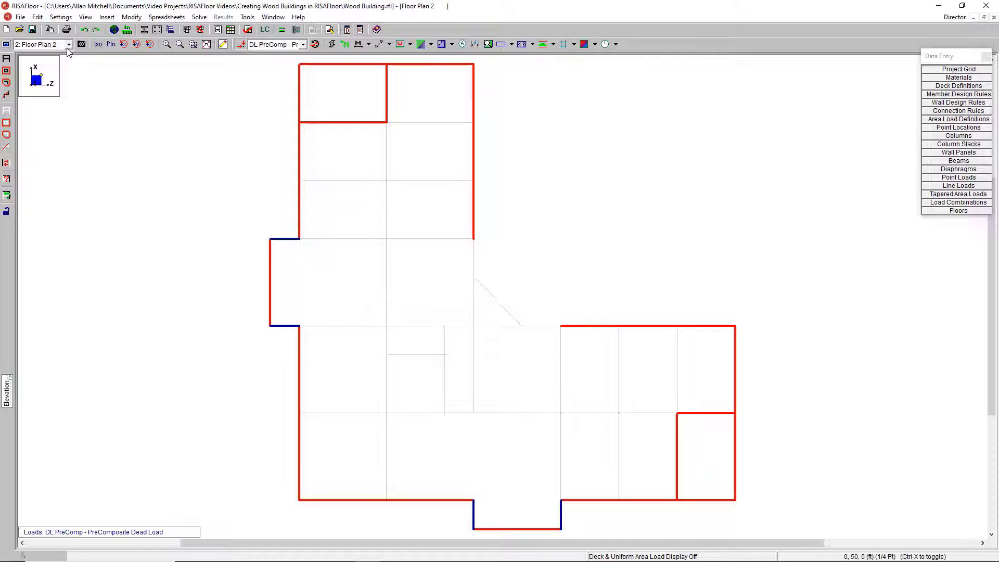
View the Full Model in 3D, then return to Floor Plan 2 with the Drawing Toolbar shown.
{"action": "left_click", "coordinate": [69, 44]}
{"action": "left_click", "coordinate": [31, 71]}
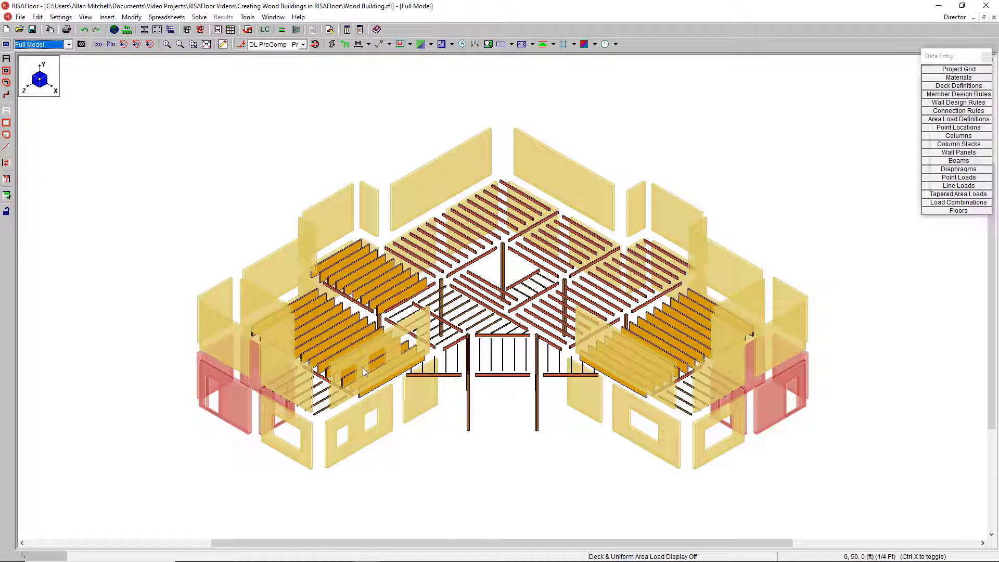
{"action": "left_click", "coordinate": [68, 44]}
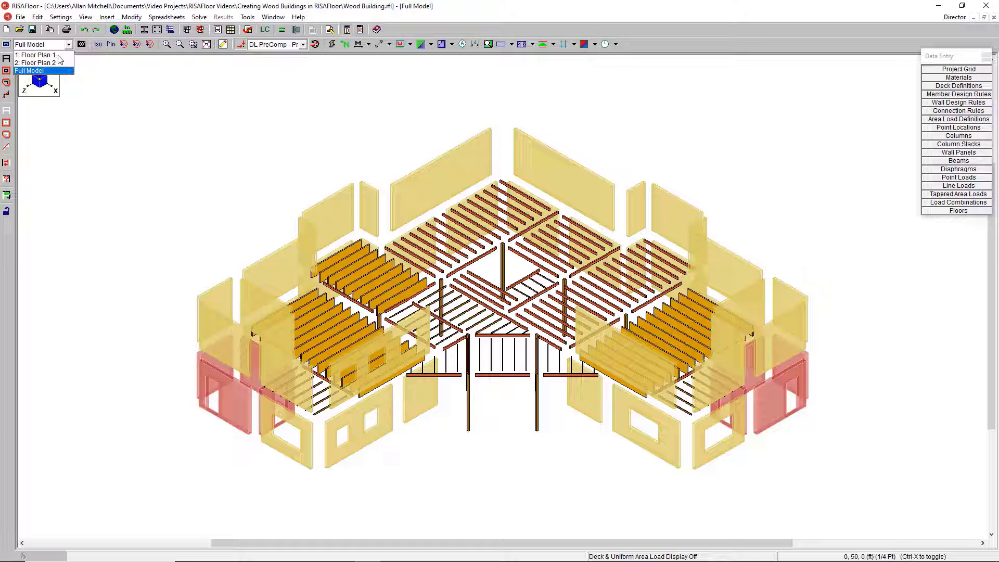
{"action": "left_click", "coordinate": [31, 62]}
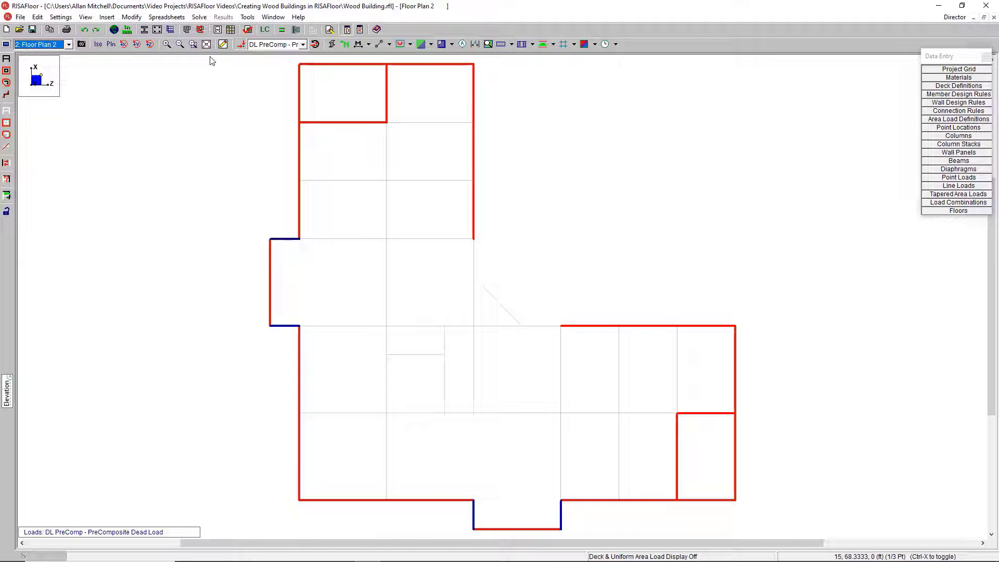
{"action": "left_click", "coordinate": [223, 44]}
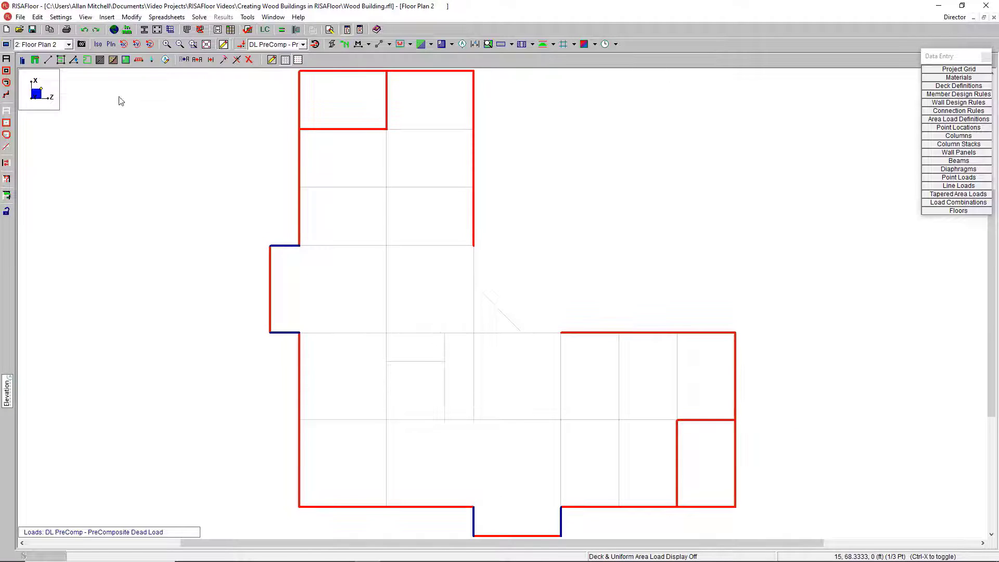
Set the Draw Columns settings to wood columns and apply them.
{"action": "left_click", "coordinate": [23, 61]}
{"action": "left_click", "coordinate": [67, 139]}
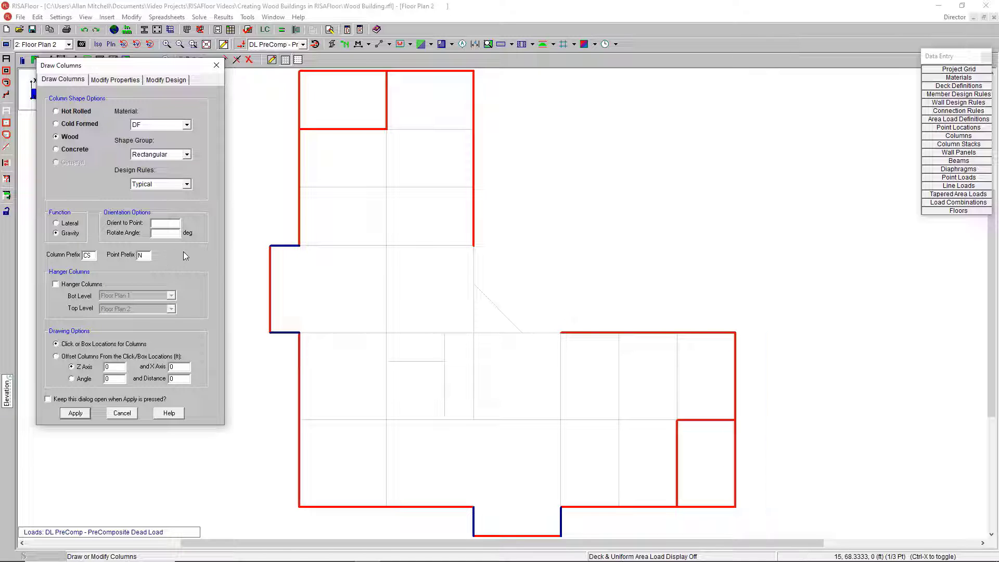
{"action": "left_click", "coordinate": [75, 413]}
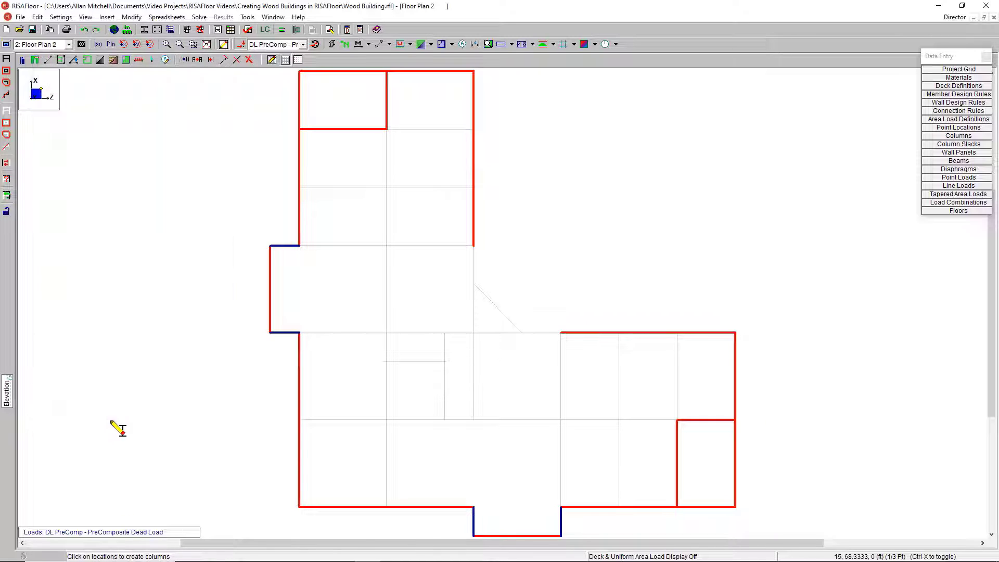
Place seven columns at interior grid intersections, including two along the angled wing edge.
{"action": "left_click", "coordinate": [561, 419]}
{"action": "left_click", "coordinate": [474, 420]}
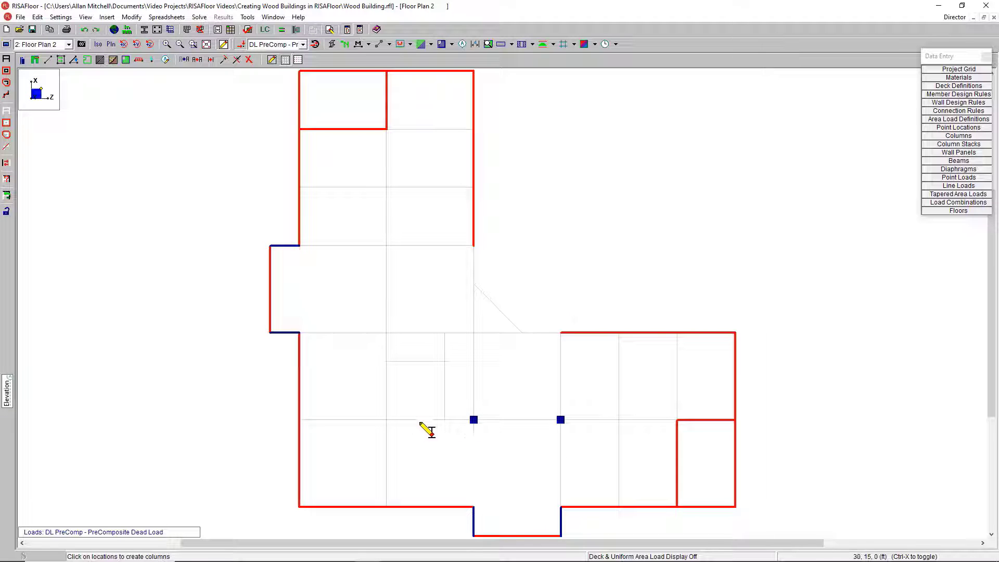
{"action": "left_click", "coordinate": [386, 420]}
{"action": "left_click", "coordinate": [386, 332]}
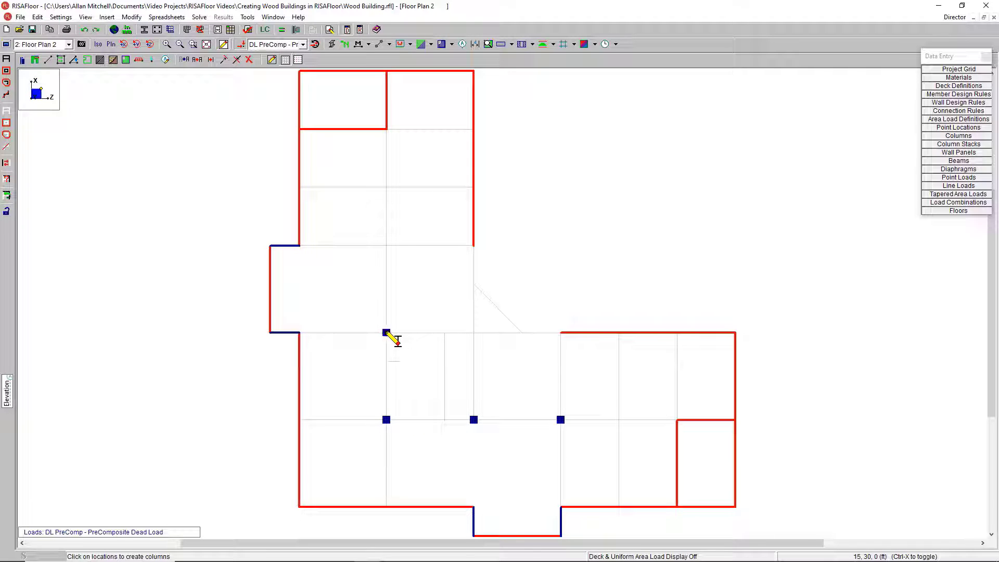
{"action": "left_click", "coordinate": [386, 245]}
{"action": "left_click", "coordinate": [523, 333]}
{"action": "left_click", "coordinate": [475, 285]}
{"action": "right_click", "coordinate": [533, 271]}
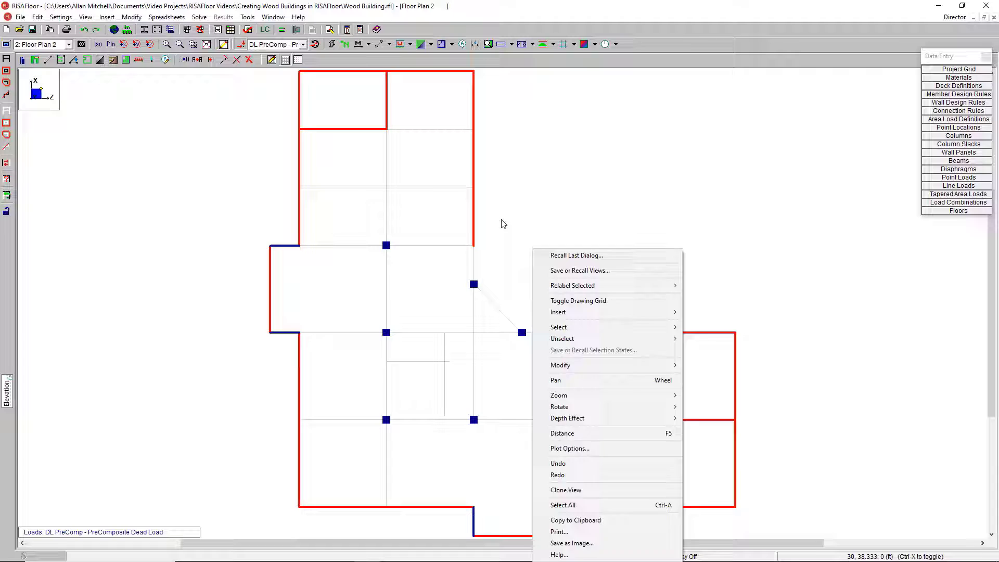
{"action": "key", "text": "Escape"}
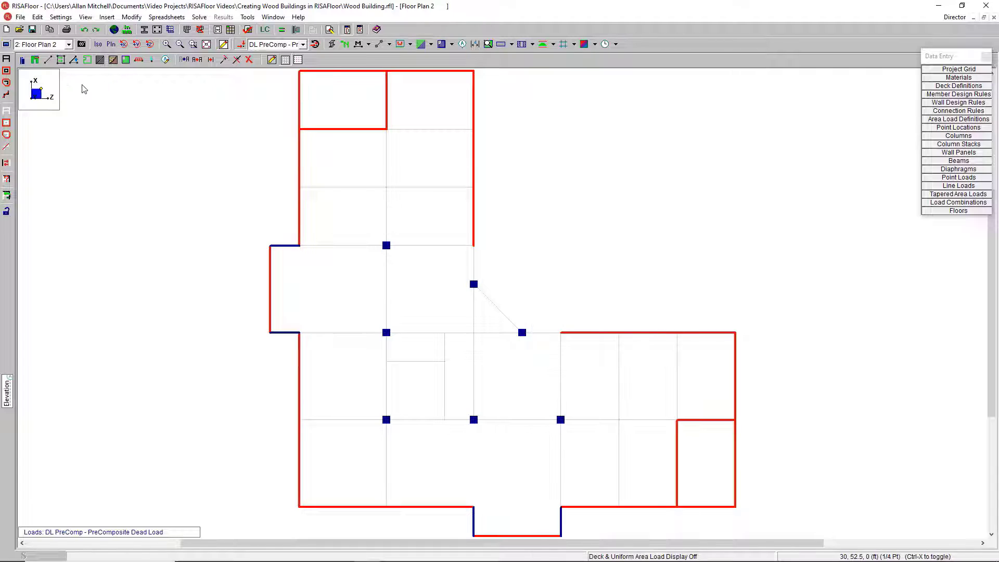
Turn on Show Another Floor (Below Current Floor) in Model Display Options' Misc settings.
{"action": "left_click", "coordinate": [5, 45]}
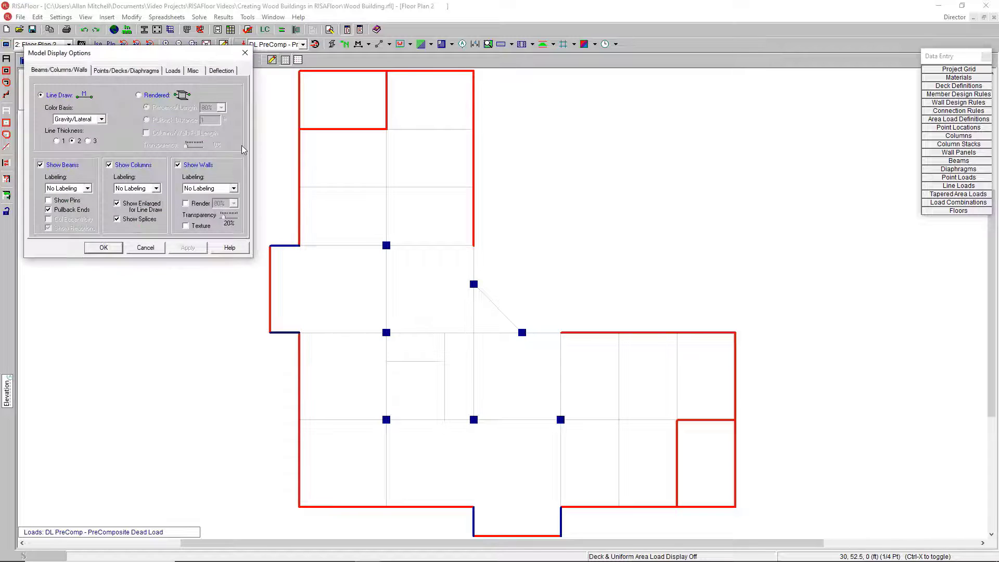
{"action": "left_click", "coordinate": [197, 73]}
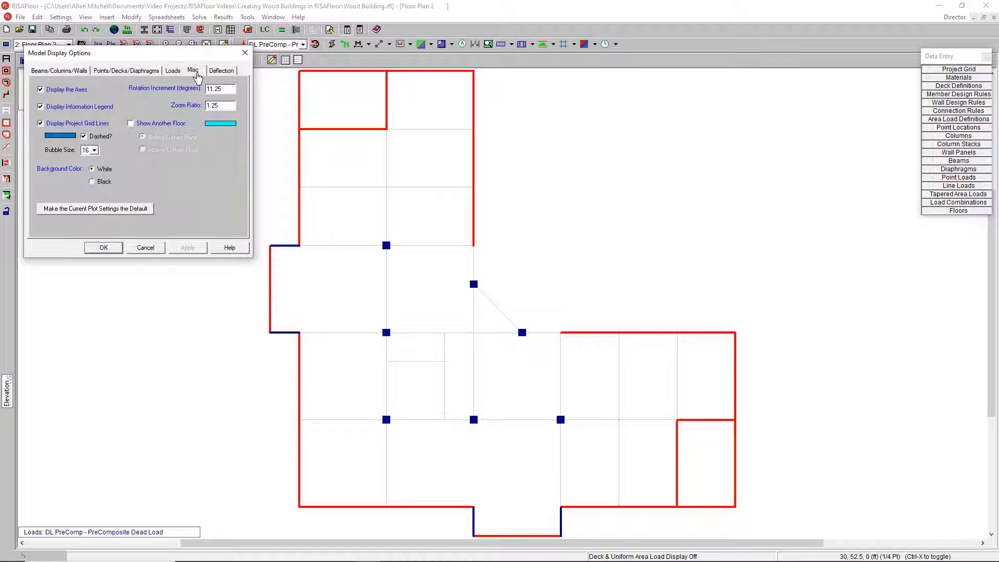
{"action": "left_click", "coordinate": [159, 124]}
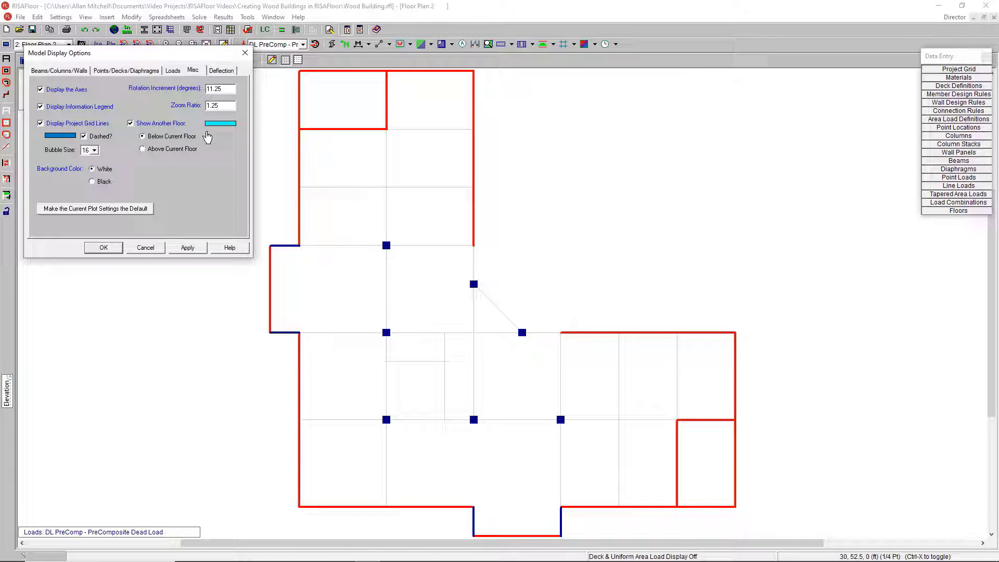
{"action": "left_click", "coordinate": [176, 249]}
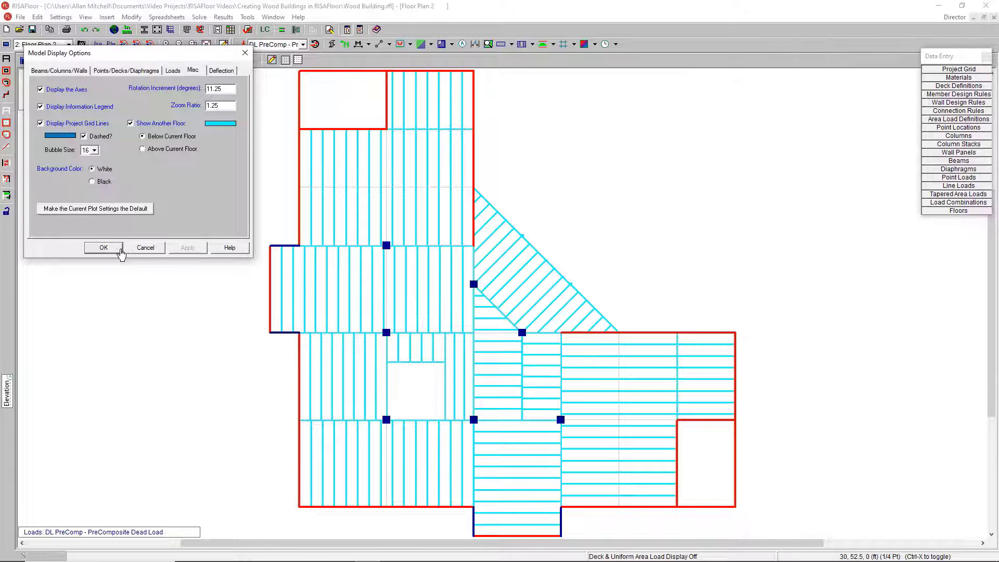
{"action": "left_click", "coordinate": [104, 248]}
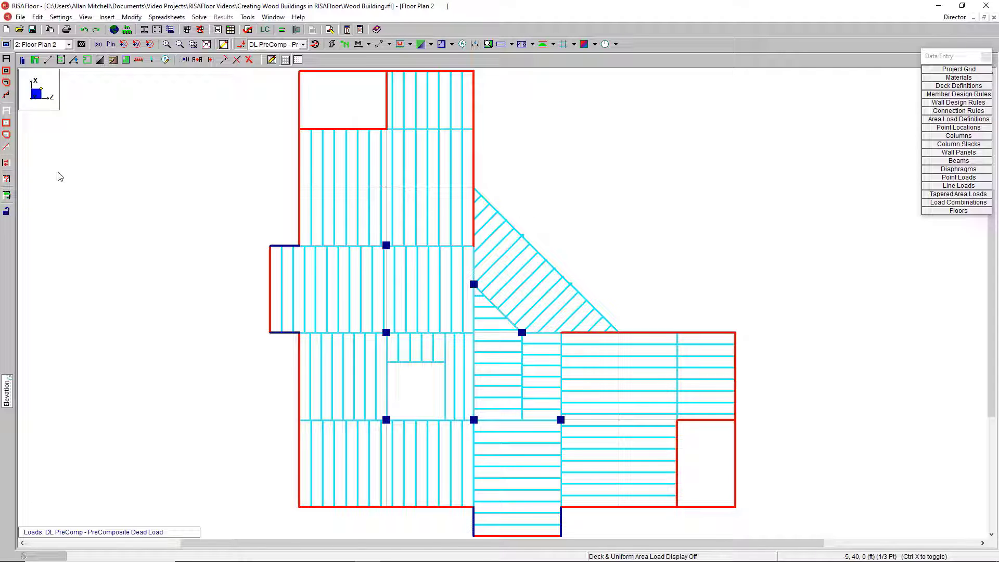
Place a column at the central grid intersection (30,30).
{"action": "left_click", "coordinate": [22, 60]}
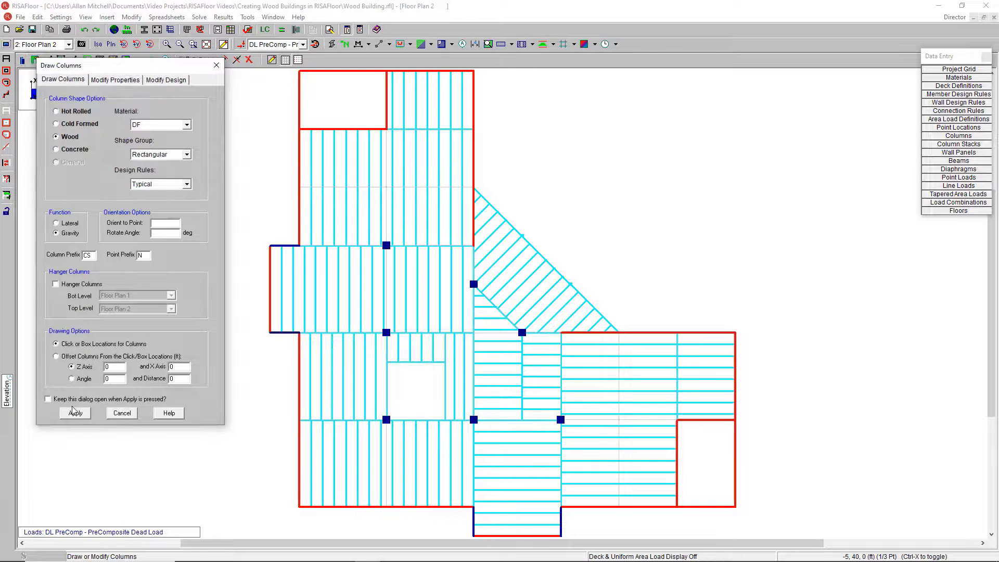
{"action": "left_click", "coordinate": [77, 413]}
{"action": "left_click", "coordinate": [473, 332]}
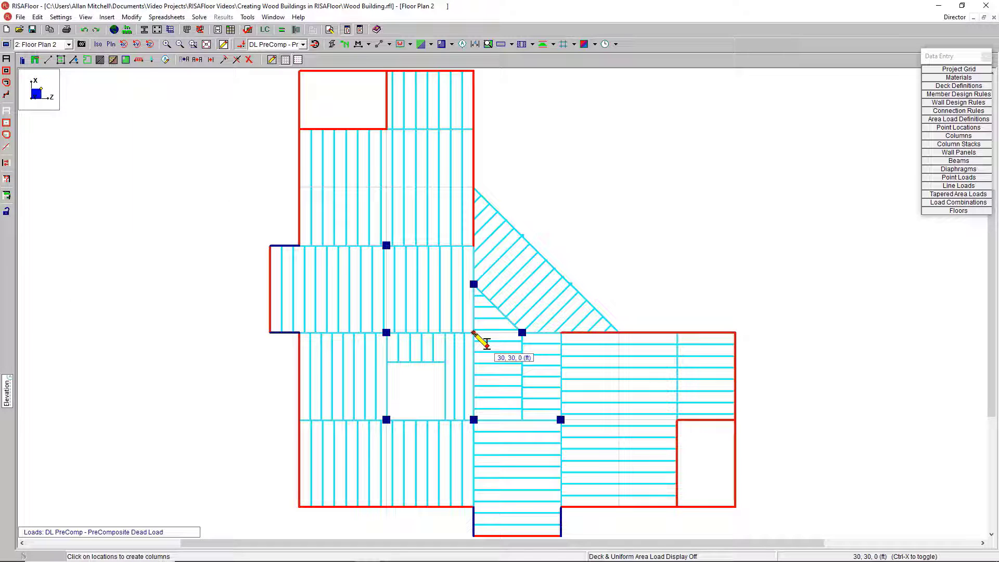
{"action": "right_click", "coordinate": [653, 244]}
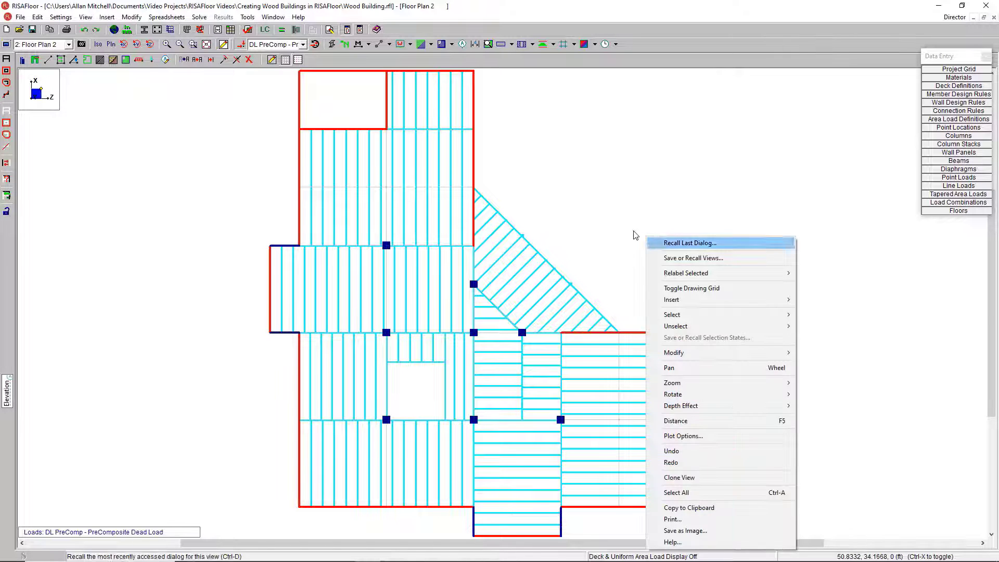
{"action": "left_click", "coordinate": [628, 225]}
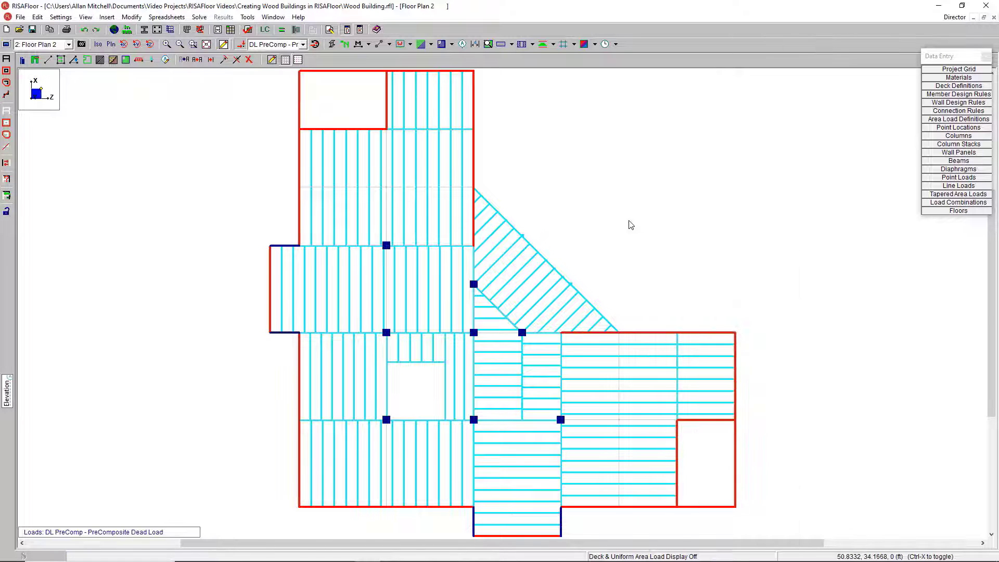
Turn off Show Another Floor in Model Display Options to hide the lower floor.
{"action": "left_click", "coordinate": [5, 45]}
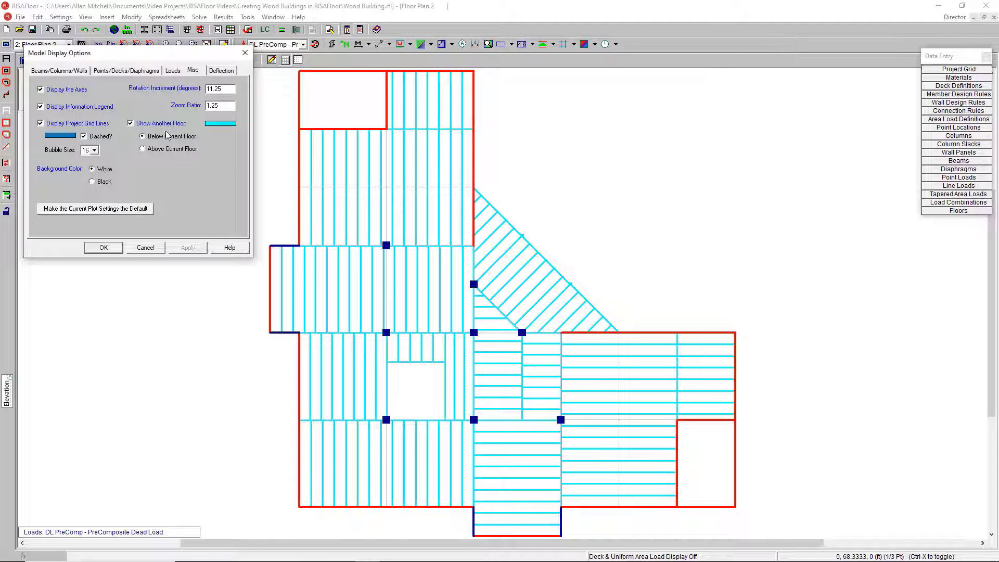
{"action": "left_click", "coordinate": [132, 125]}
{"action": "left_click", "coordinate": [188, 249]}
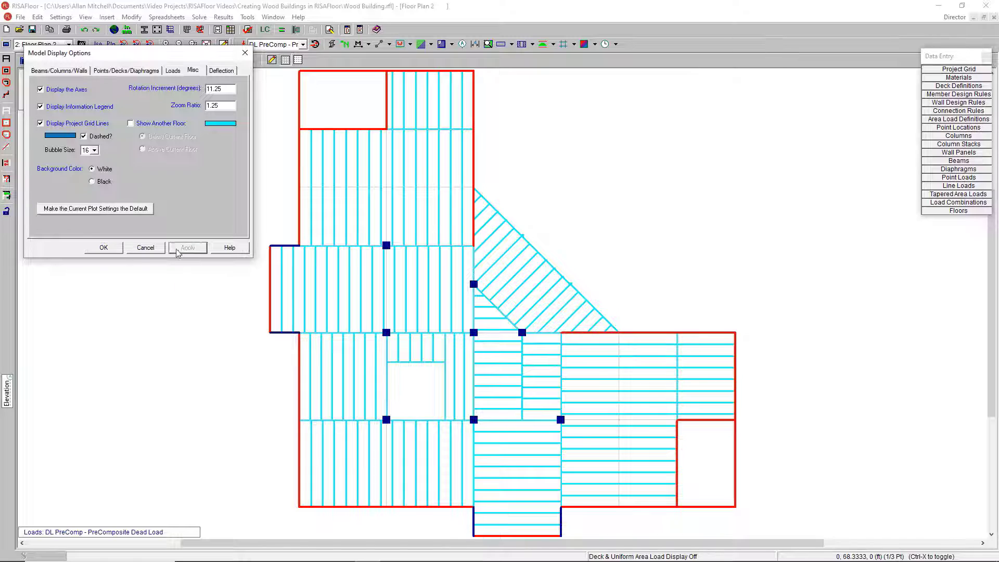
{"action": "left_click", "coordinate": [104, 248]}
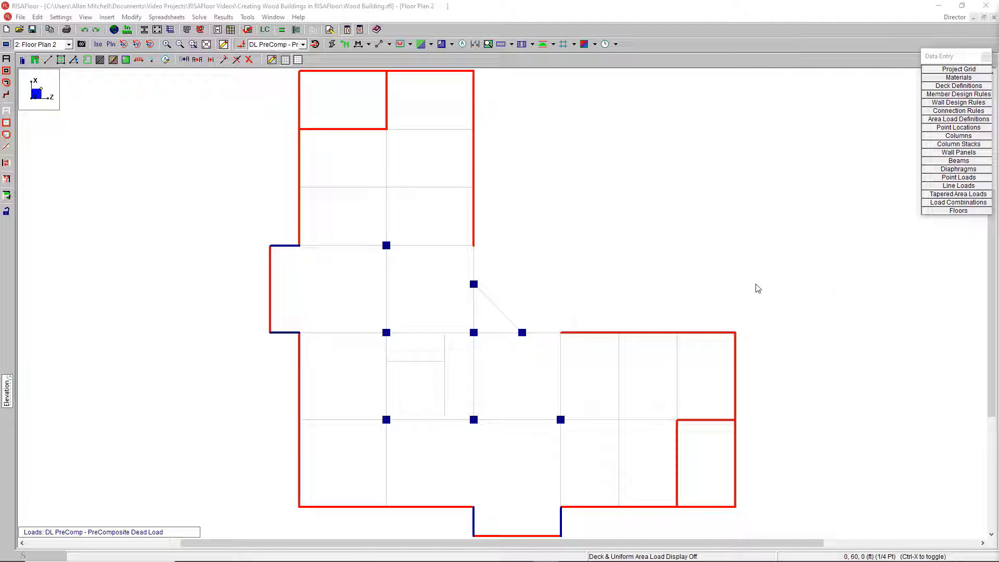
{"action": "left_click", "coordinate": [949, 97]}
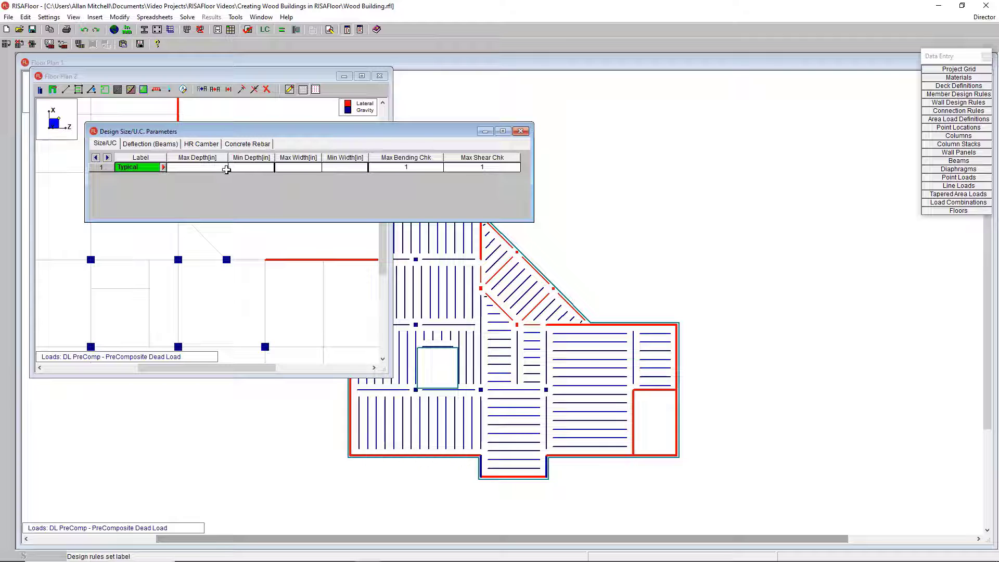
{"action": "left_click", "coordinate": [161, 146]}
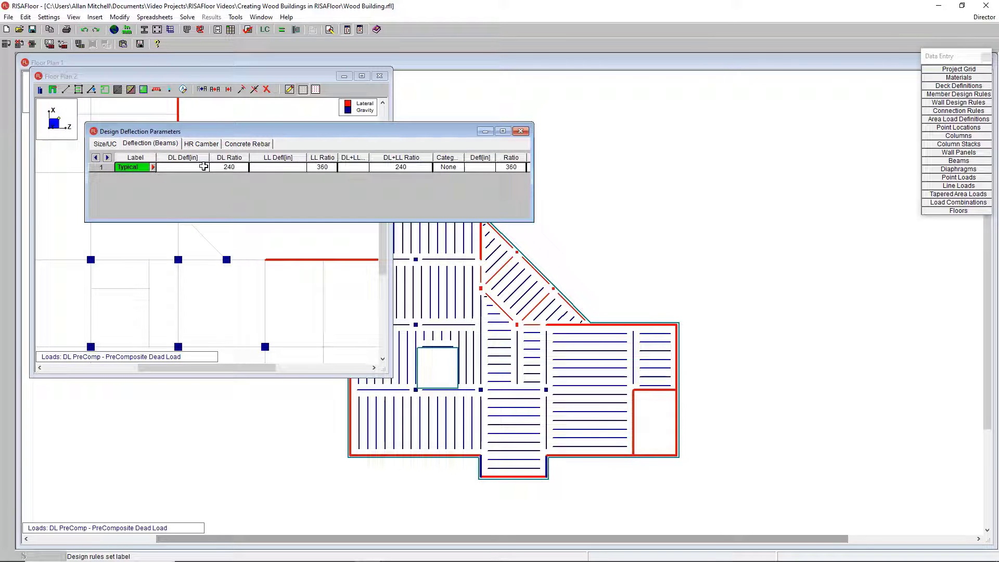
{"action": "left_click", "coordinate": [521, 131]}
{"action": "left_click", "coordinate": [362, 76]}
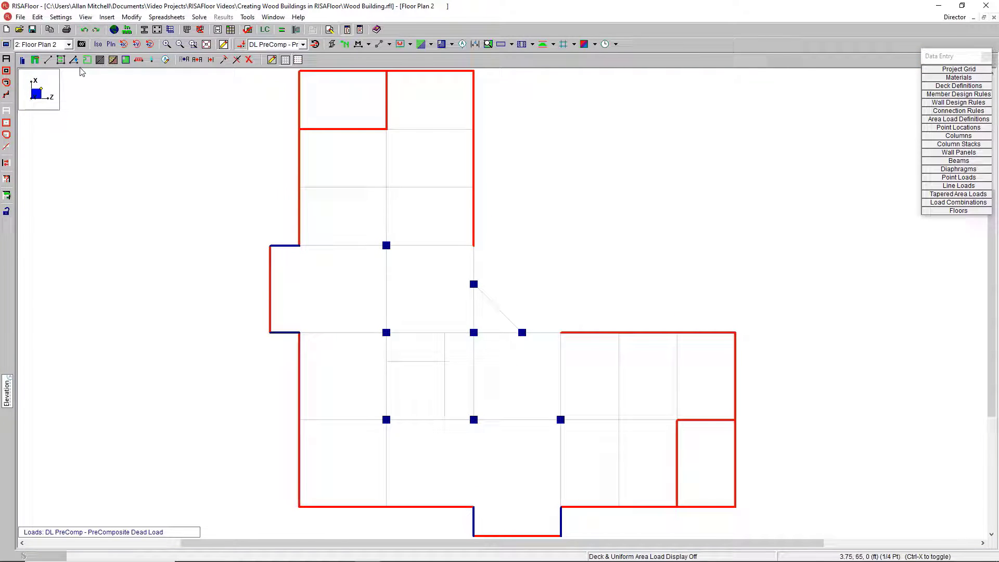
Set Draw Beams to wood with 24F-1.8E DF material and Glulam_Southern shape group, then apply.
{"action": "left_click", "coordinate": [52, 63]}
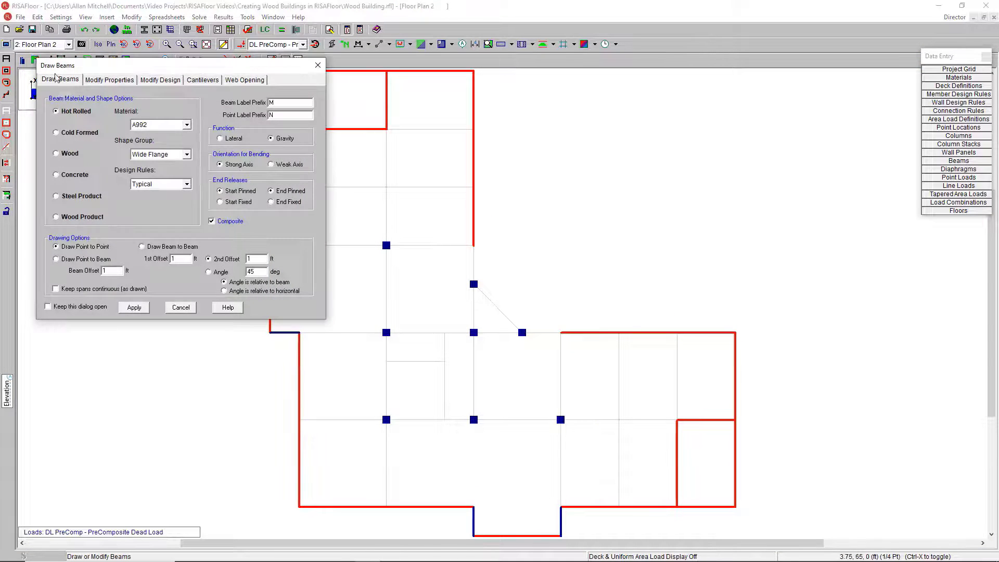
{"action": "left_click", "coordinate": [68, 156]}
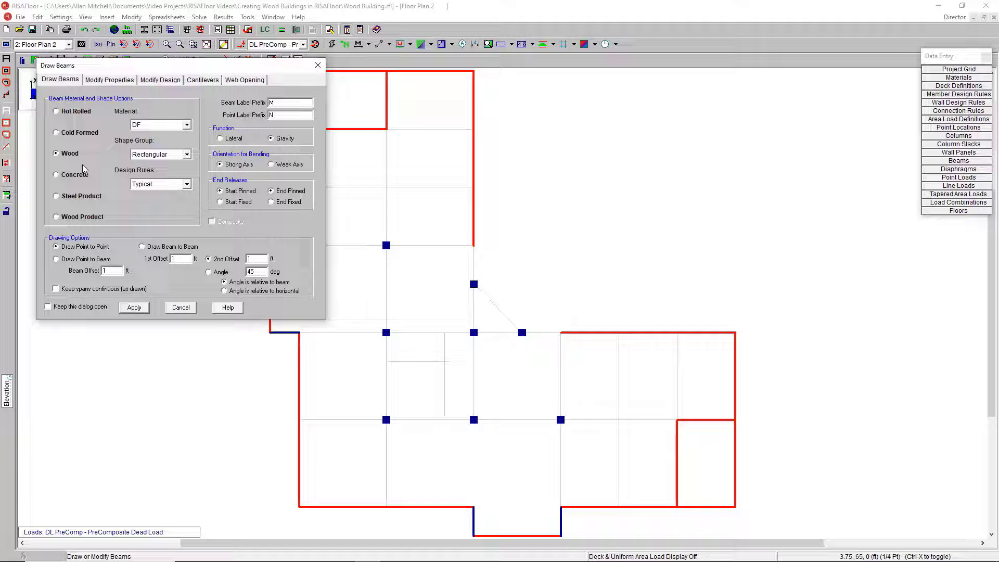
{"action": "left_click", "coordinate": [185, 125]}
{"action": "left_click", "coordinate": [174, 167]}
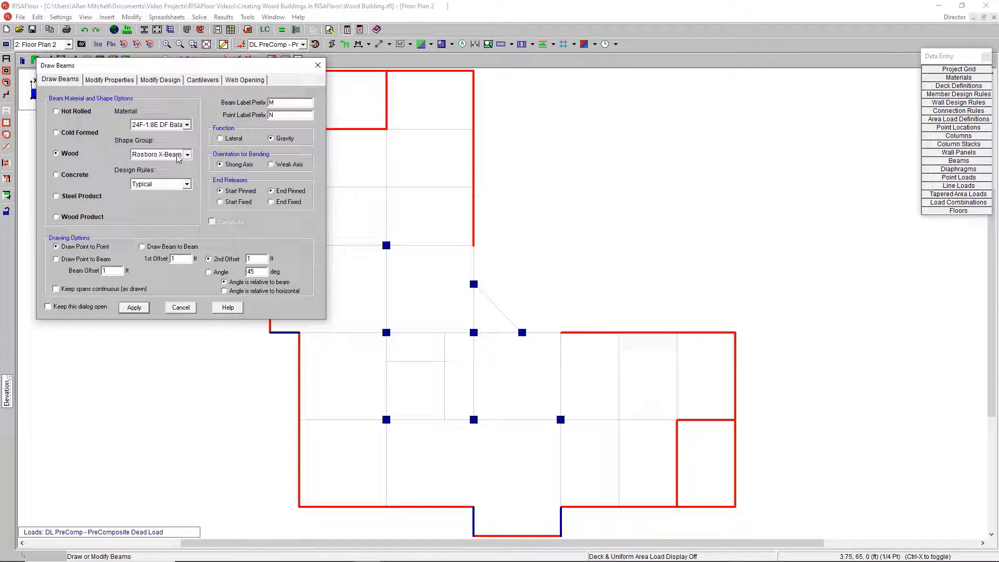
{"action": "left_click", "coordinate": [186, 154]}
{"action": "left_click", "coordinate": [168, 175]}
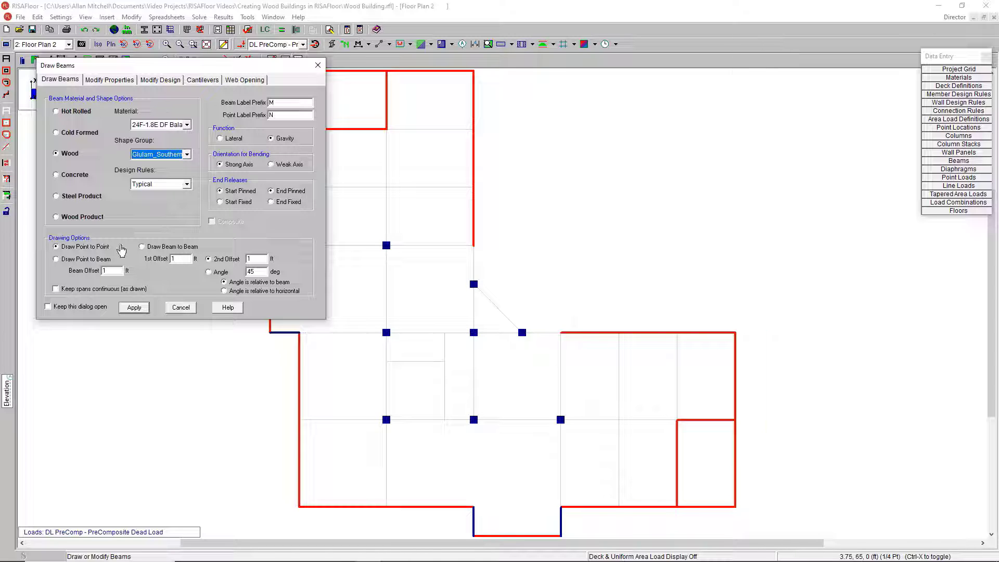
{"action": "left_click", "coordinate": [134, 308]}
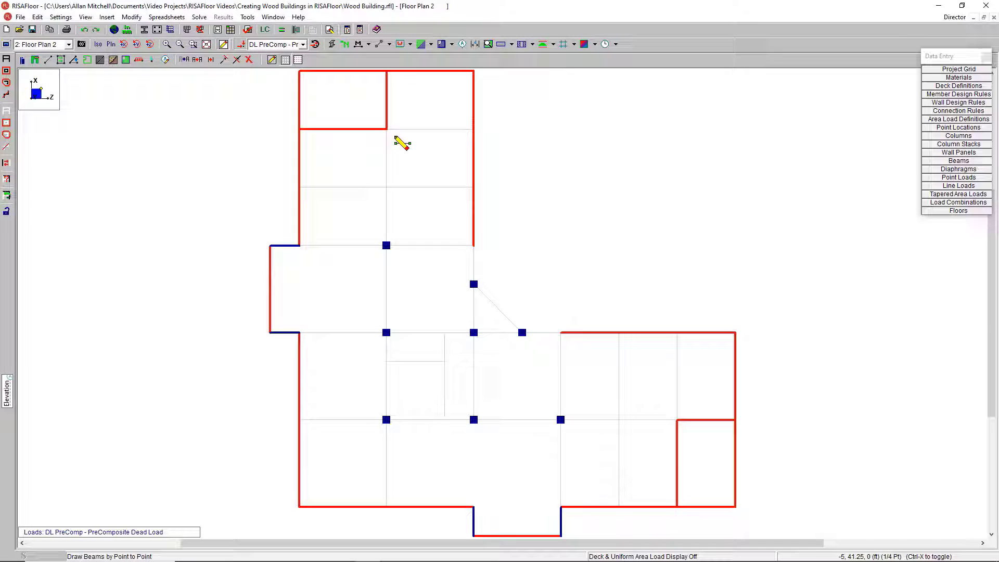
Draw a beam along the top grid line and one down the left interior grid line to the bottom wall.
{"action": "left_click", "coordinate": [386, 129]}
{"action": "left_click", "coordinate": [474, 129]}
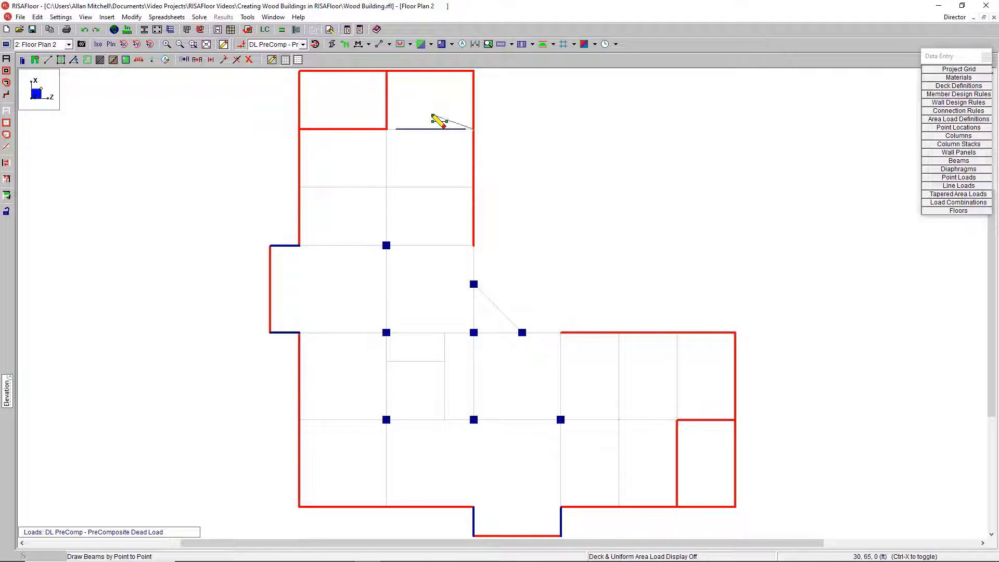
{"action": "left_click", "coordinate": [387, 129]}
{"action": "left_click", "coordinate": [386, 506]}
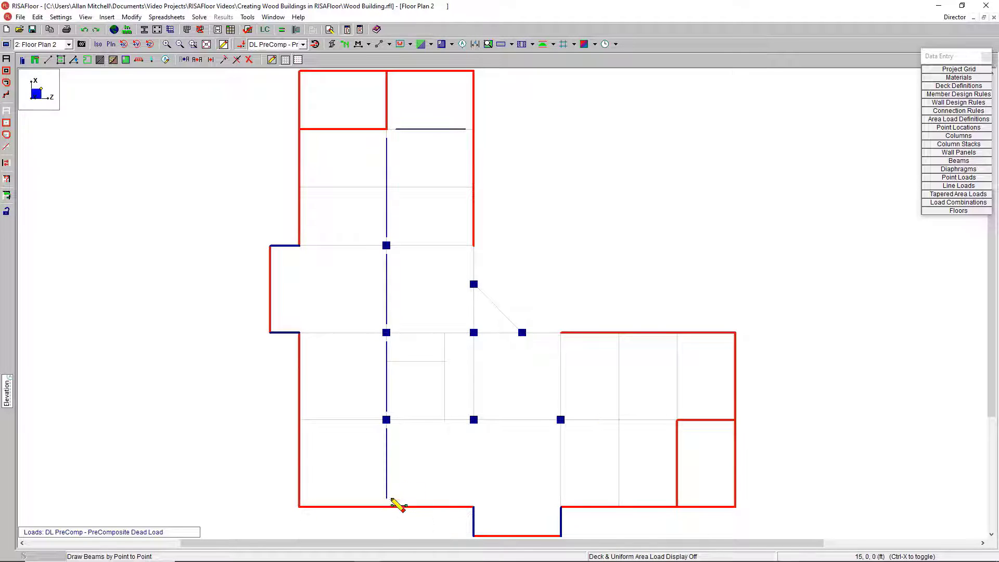
{"action": "right_click", "coordinate": [435, 448]}
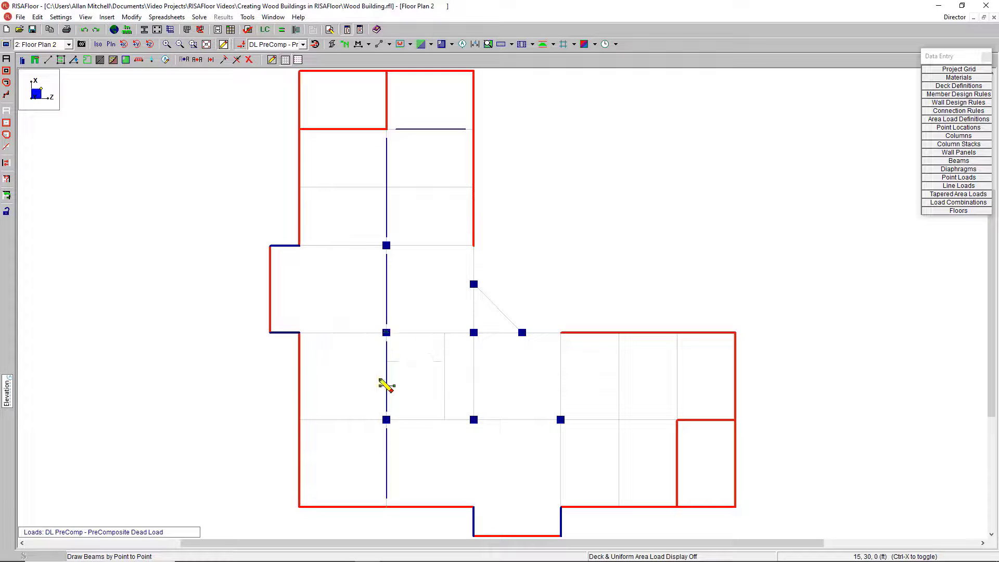
Draw beams across the middle grid line, down to the lower-right column, and up to the angled-edge column.
{"action": "left_click", "coordinate": [300, 332]}
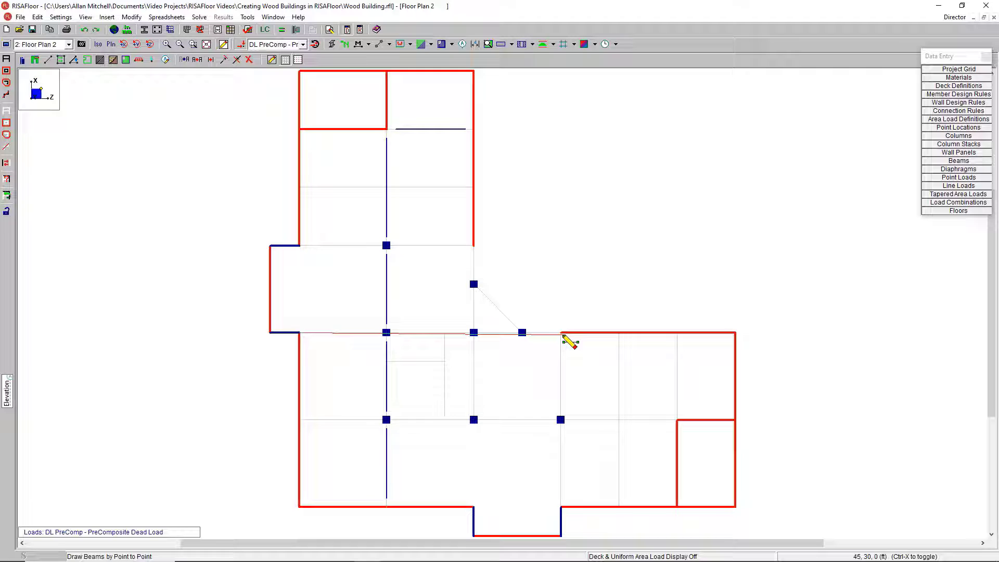
{"action": "left_click", "coordinate": [561, 332]}
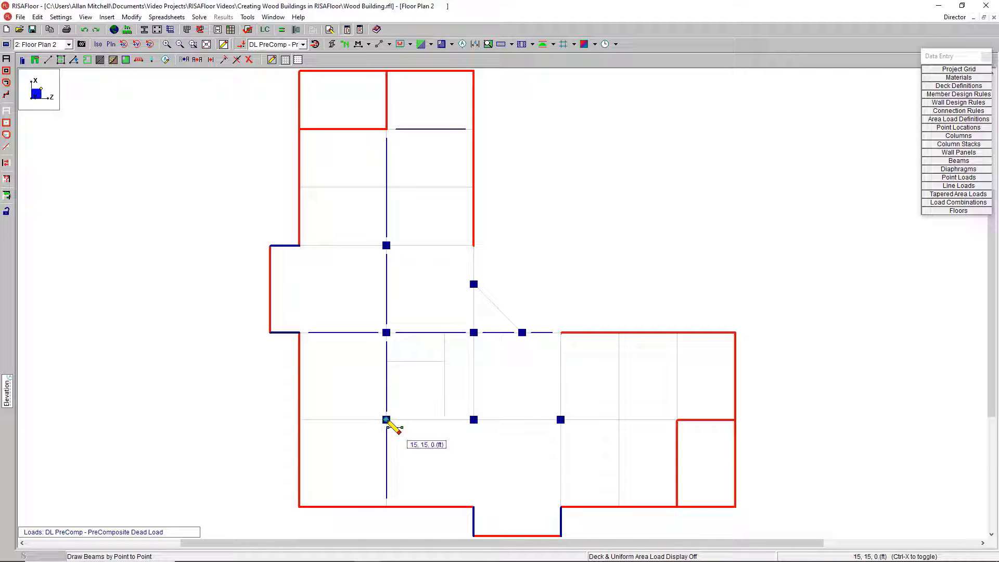
{"action": "left_click", "coordinate": [560, 419]}
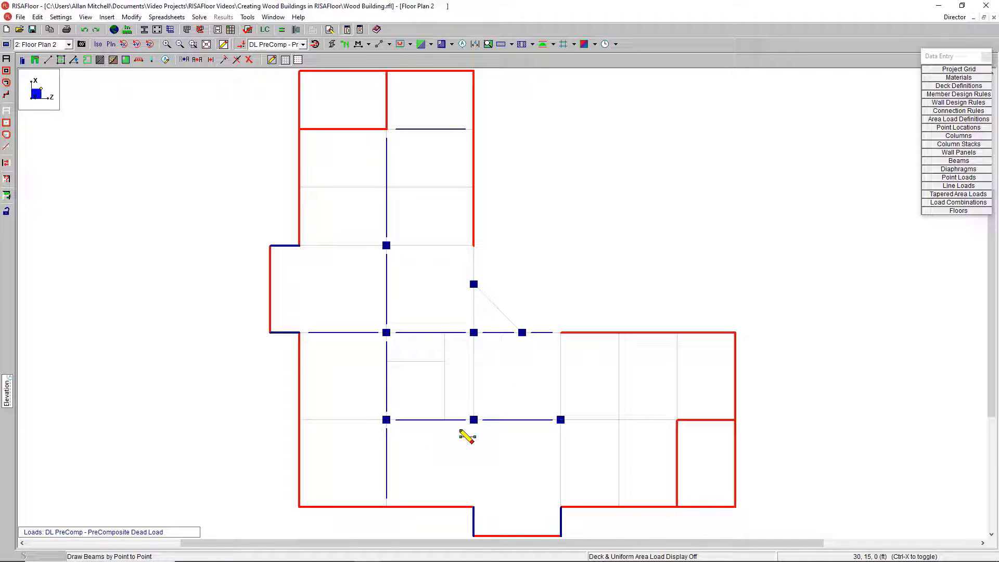
{"action": "left_click", "coordinate": [474, 419]}
{"action": "left_click", "coordinate": [474, 284]}
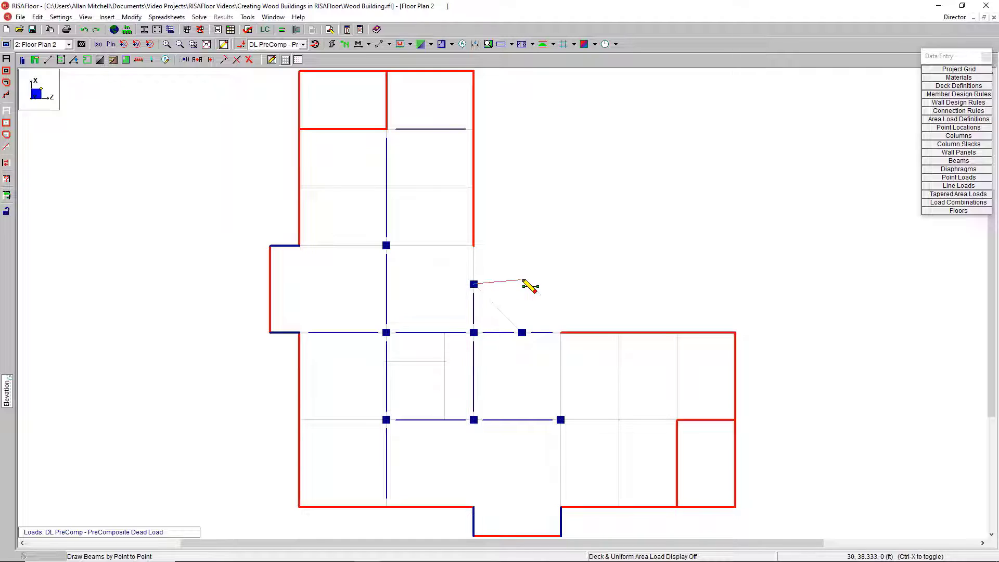
Add beams from the lower central column to the bottom wall and from the centre bay corner to the right wing's wall line.
{"action": "left_click", "coordinate": [473, 419]}
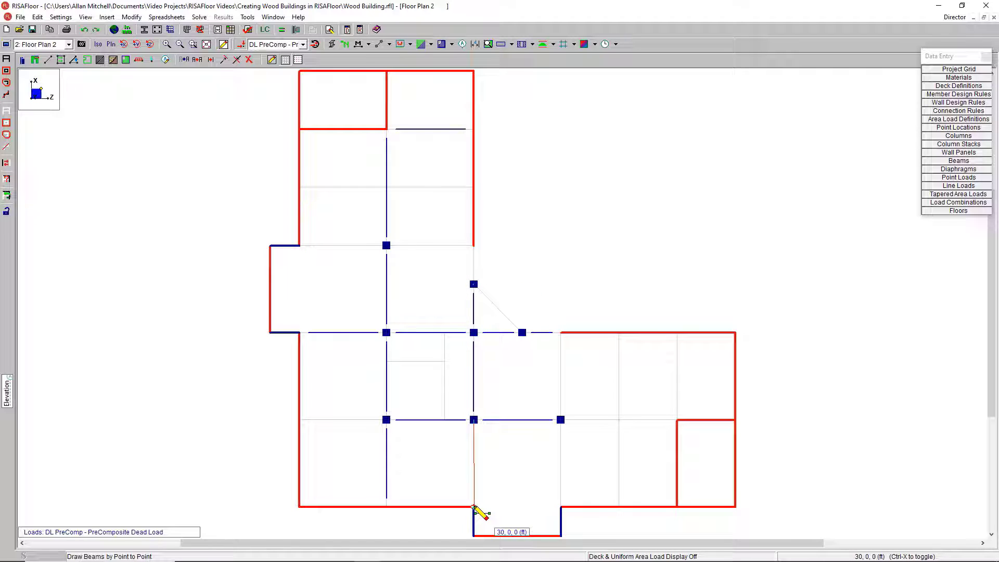
{"action": "left_click", "coordinate": [474, 507]}
{"action": "left_click", "coordinate": [560, 506]}
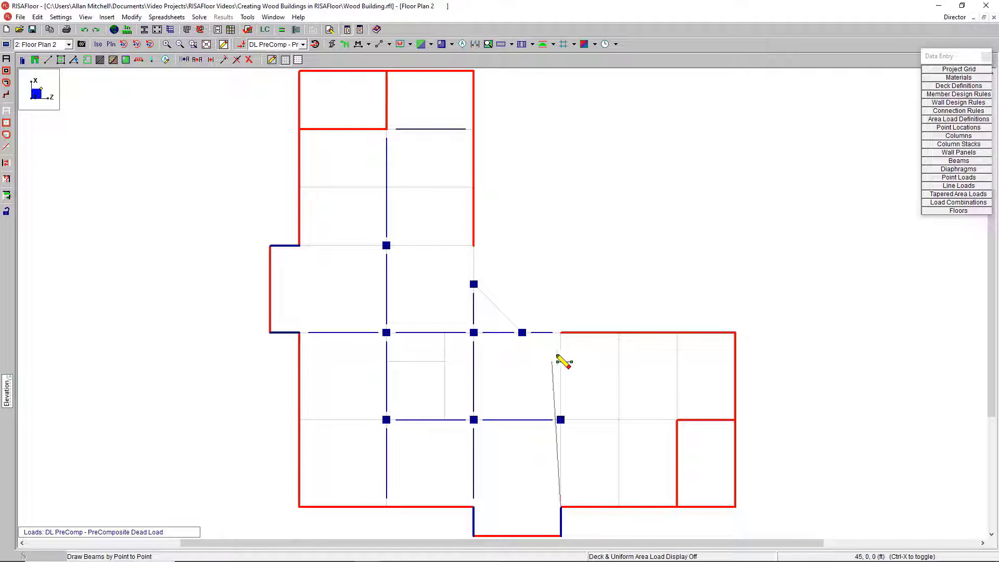
{"action": "left_click", "coordinate": [567, 337]}
{"action": "right_click", "coordinate": [569, 338]}
{"action": "key", "text": "Escape"}
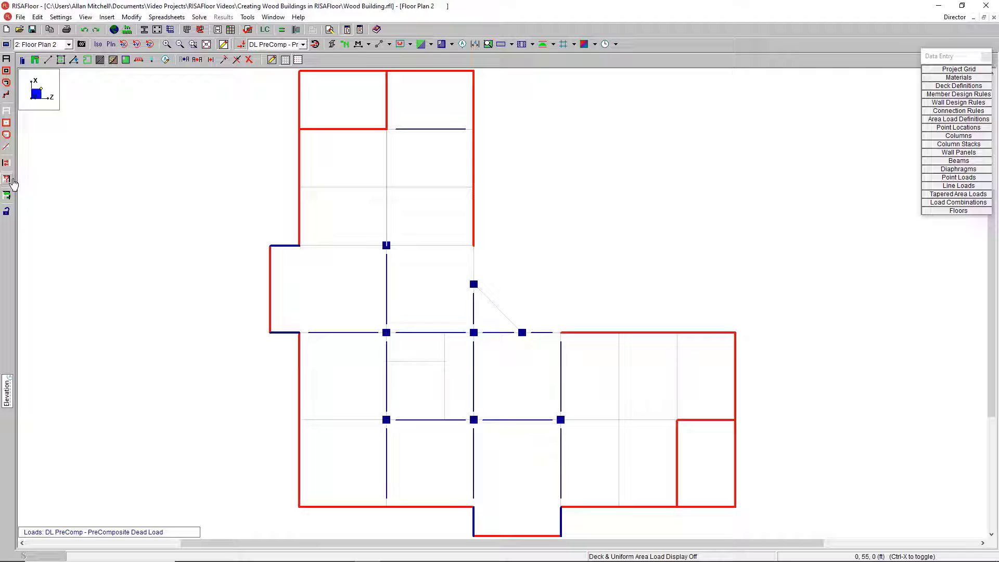
Isolate and delete the short vertical beam in the upper-left block, then reselect the whole model.
{"action": "left_click", "coordinate": [6, 165]}
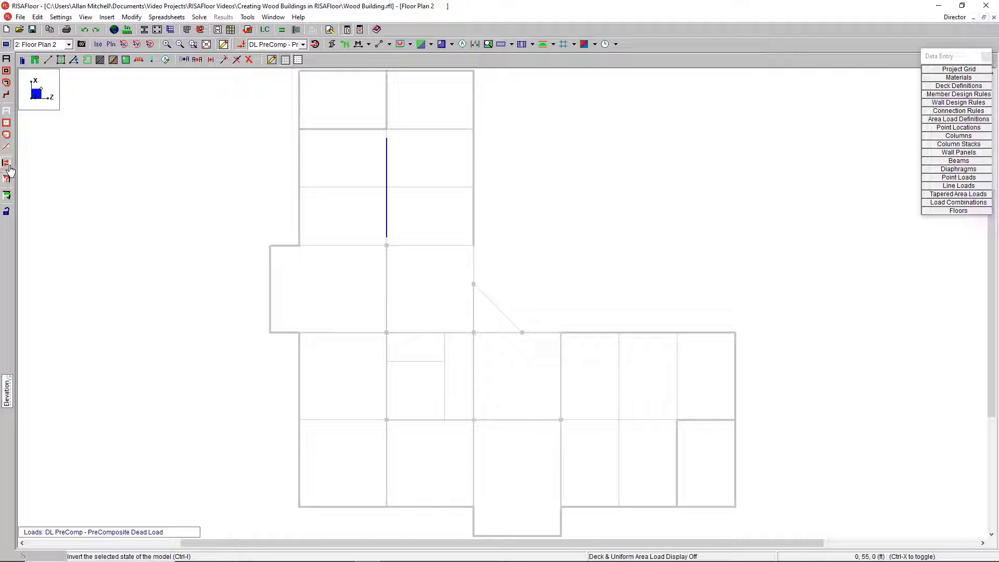
{"action": "left_click", "coordinate": [249, 61]}
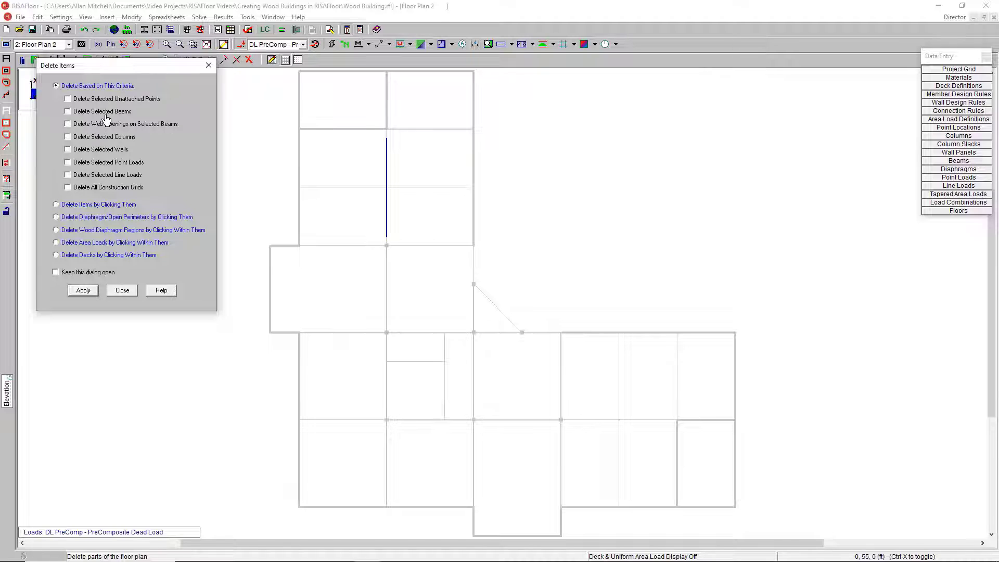
{"action": "left_click", "coordinate": [68, 111]}
{"action": "left_click", "coordinate": [84, 292]}
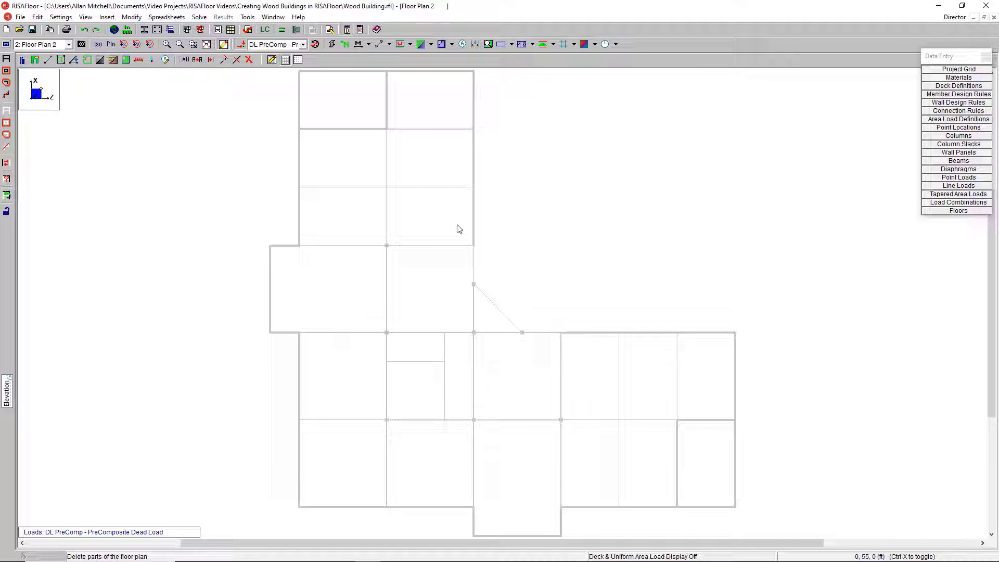
{"action": "left_click", "coordinate": [6, 59]}
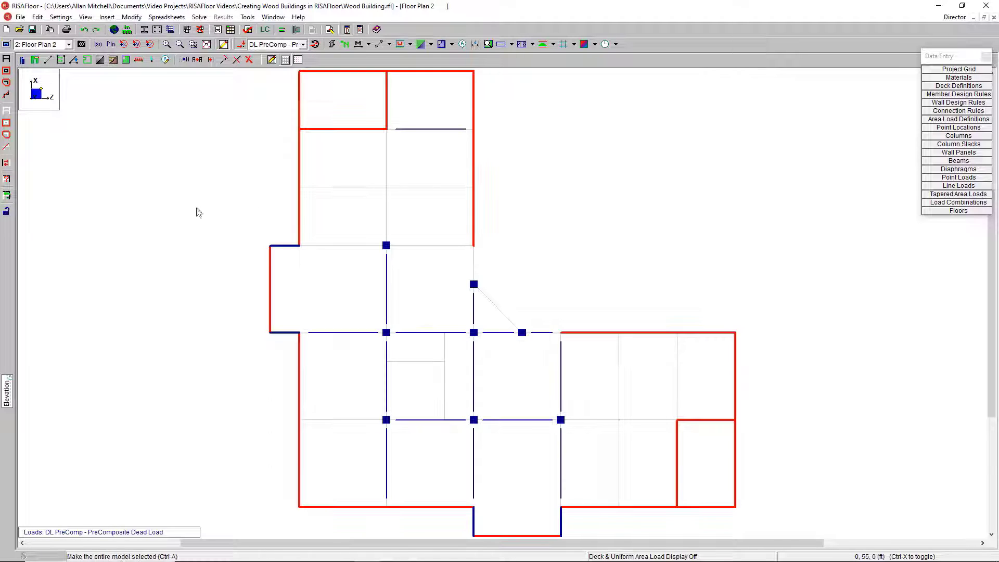
Draw glulam beams along the diagonal edge, from the left wall to the lower-left column, and down the right wing.
{"action": "left_click", "coordinate": [48, 59]}
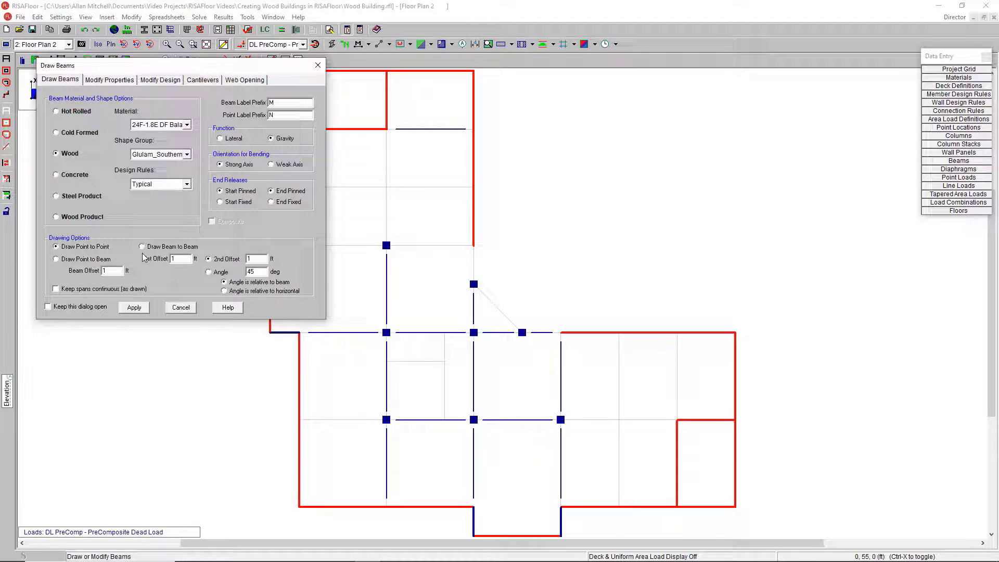
{"action": "left_click", "coordinate": [134, 308]}
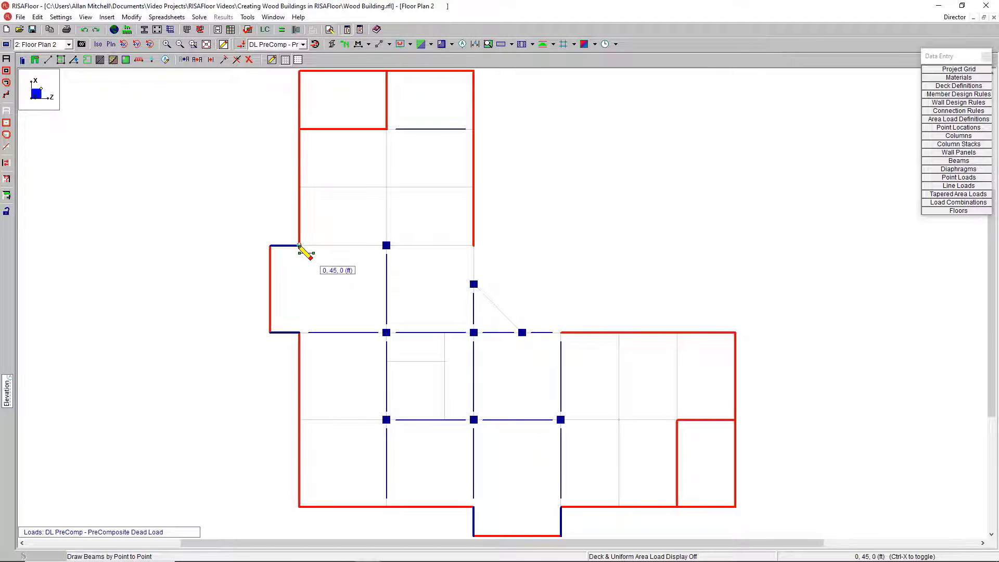
{"action": "left_click", "coordinate": [474, 284]}
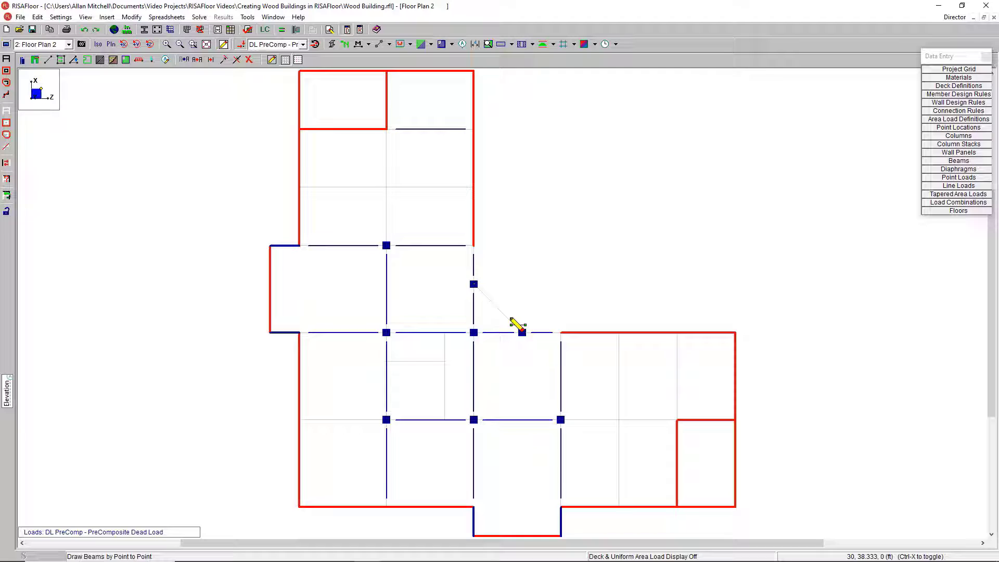
{"action": "left_click", "coordinate": [523, 333]}
{"action": "left_click", "coordinate": [300, 419]}
{"action": "left_click", "coordinate": [386, 420]}
{"action": "right_click", "coordinate": [761, 344]}
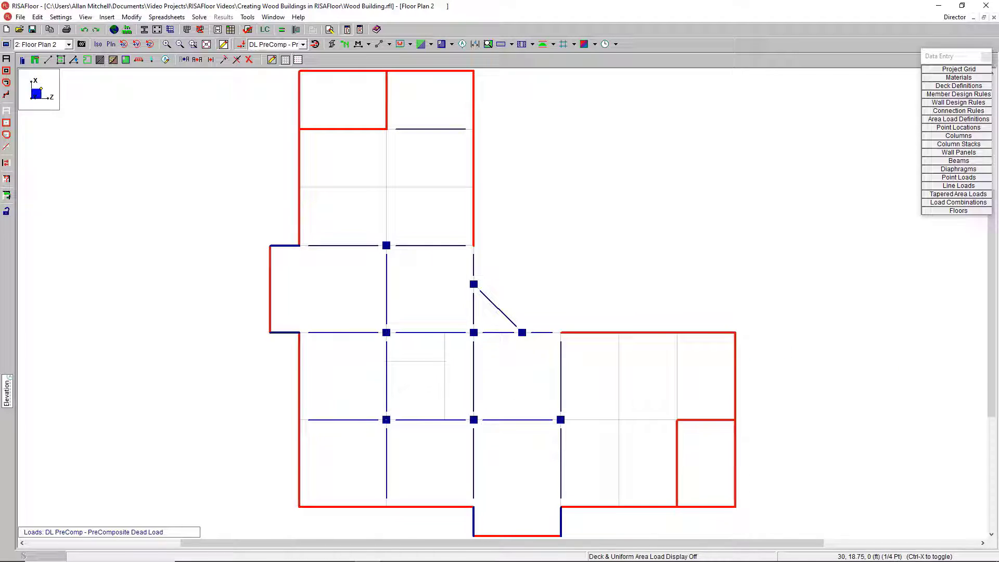
{"action": "left_click", "coordinate": [677, 420]}
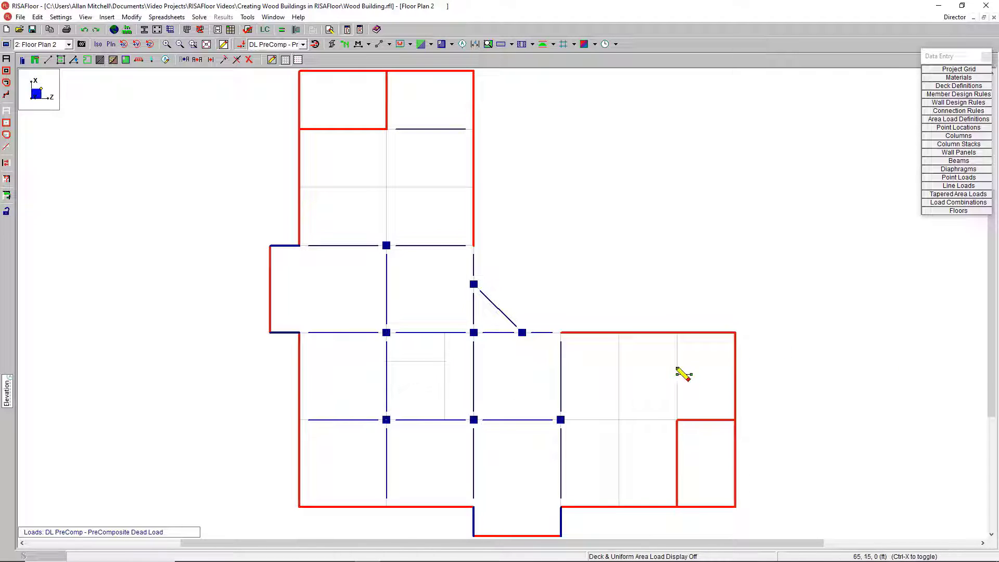
{"action": "right_click", "coordinate": [677, 336]}
{"action": "left_click", "coordinate": [583, 247]}
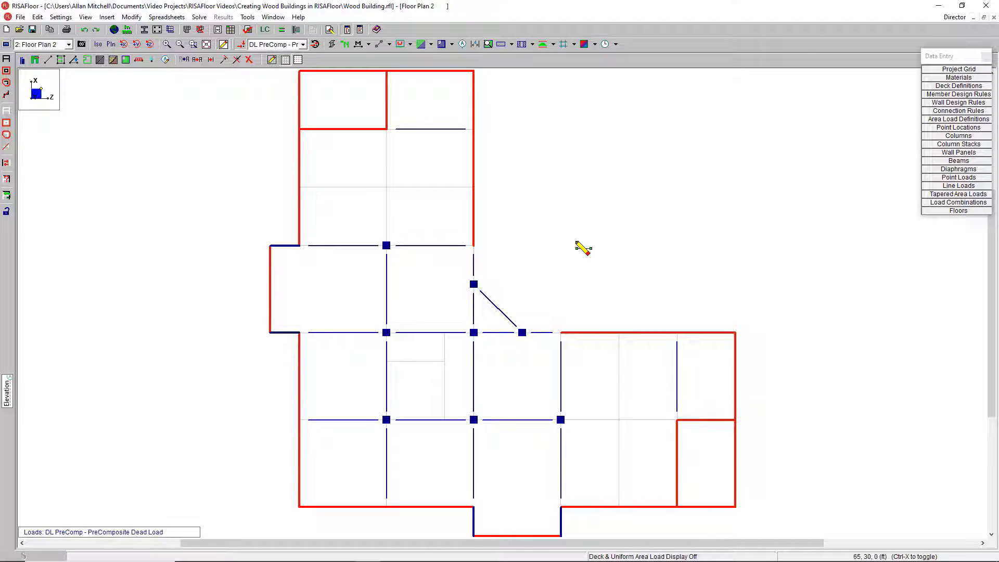
Set infill joists to Wood Product, Trus Joist shape group, with equal spacing not exceeding 2 ft.
{"action": "left_click", "coordinate": [60, 60]}
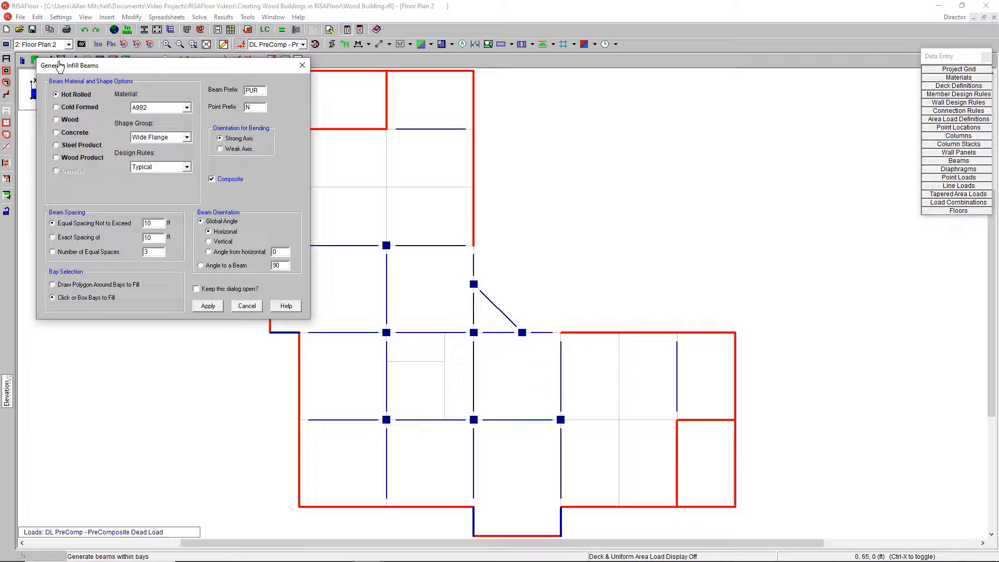
{"action": "left_click", "coordinate": [56, 157]}
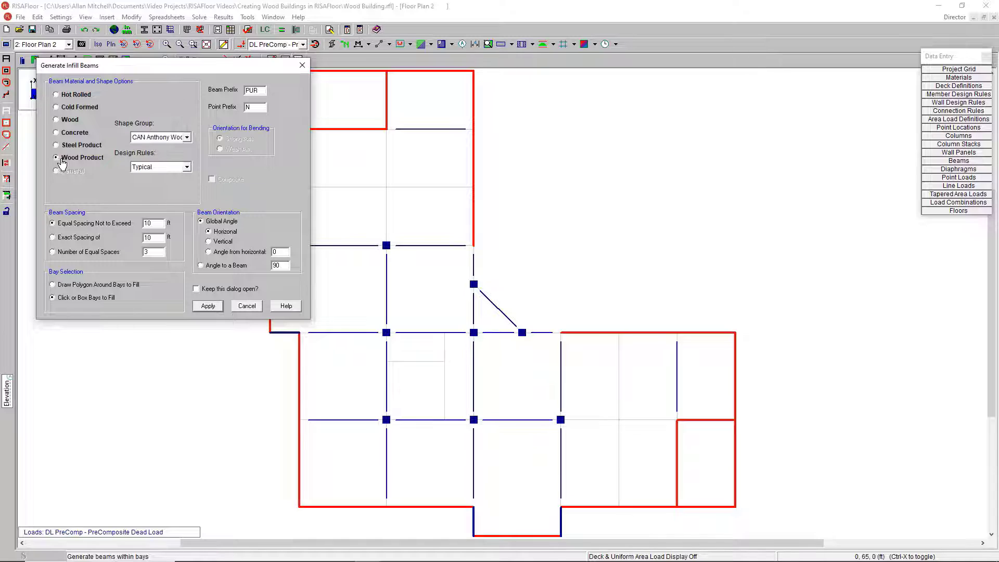
{"action": "left_click", "coordinate": [187, 138]}
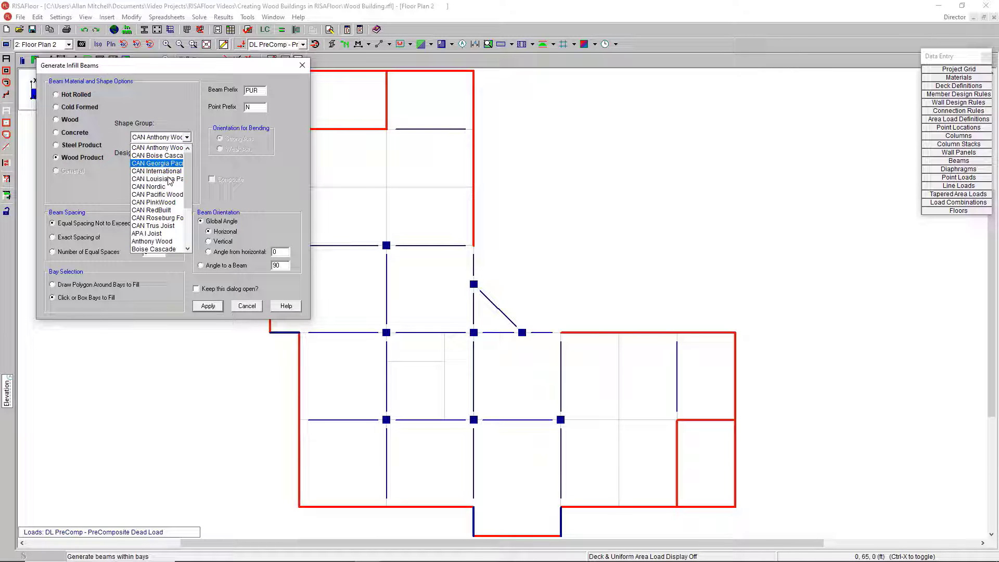
{"action": "scroll", "coordinate": [169, 191], "scroll_direction": "down", "scroll_amount": 3}
{"action": "scroll", "coordinate": [169, 191], "scroll_direction": "down", "scroll_amount": 1}
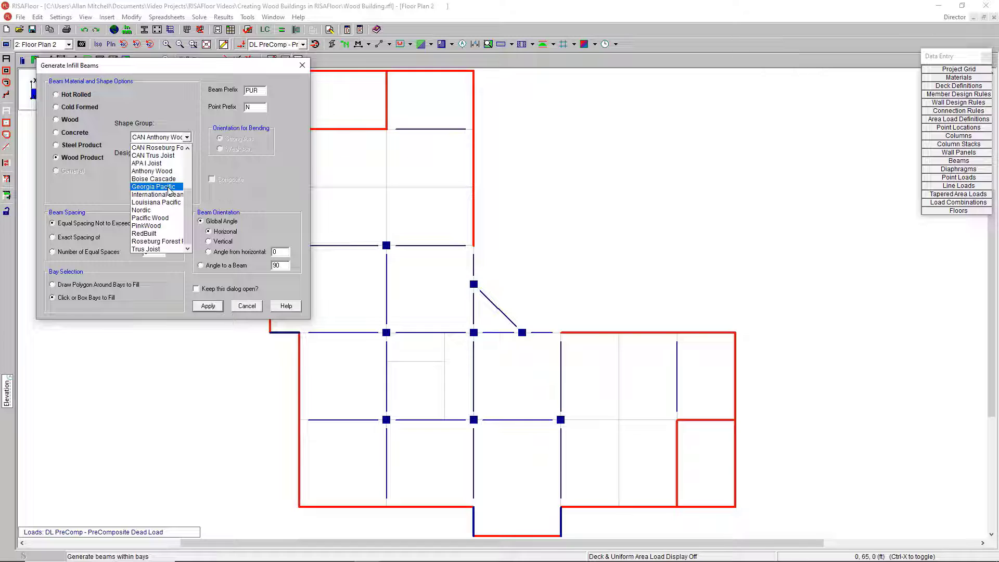
{"action": "left_click", "coordinate": [162, 250]}
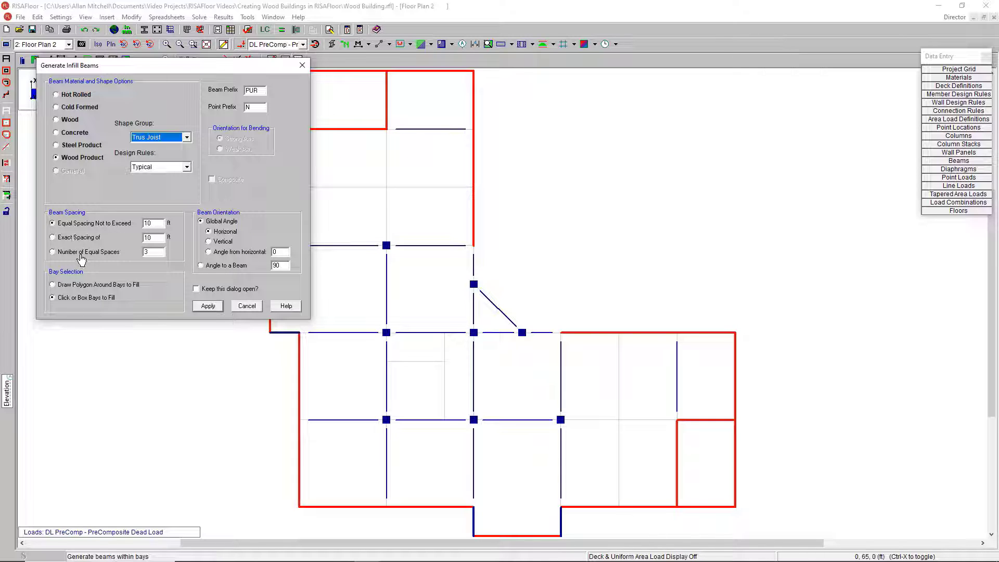
{"action": "double_click", "coordinate": [157, 223]}
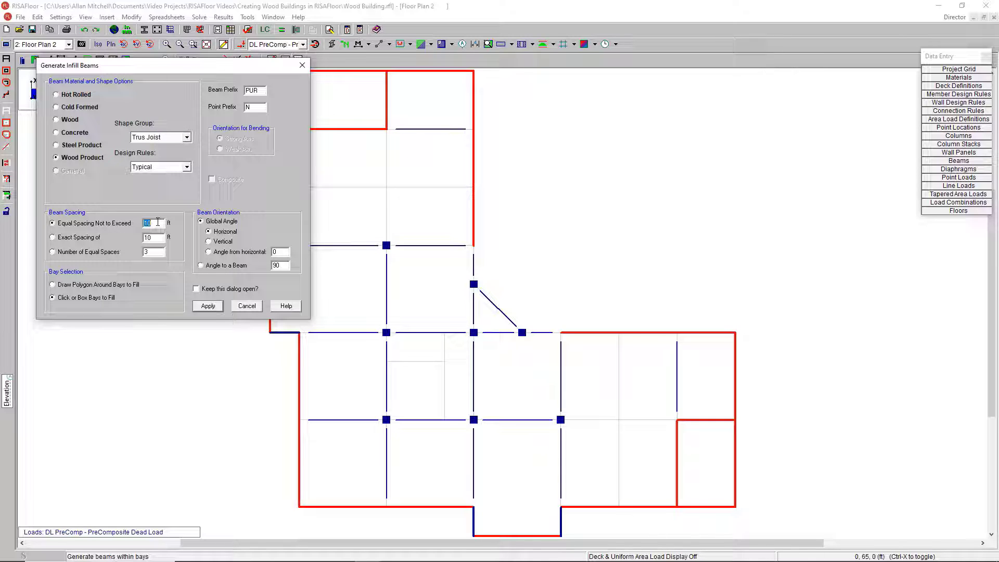
{"action": "type", "text": "2"}
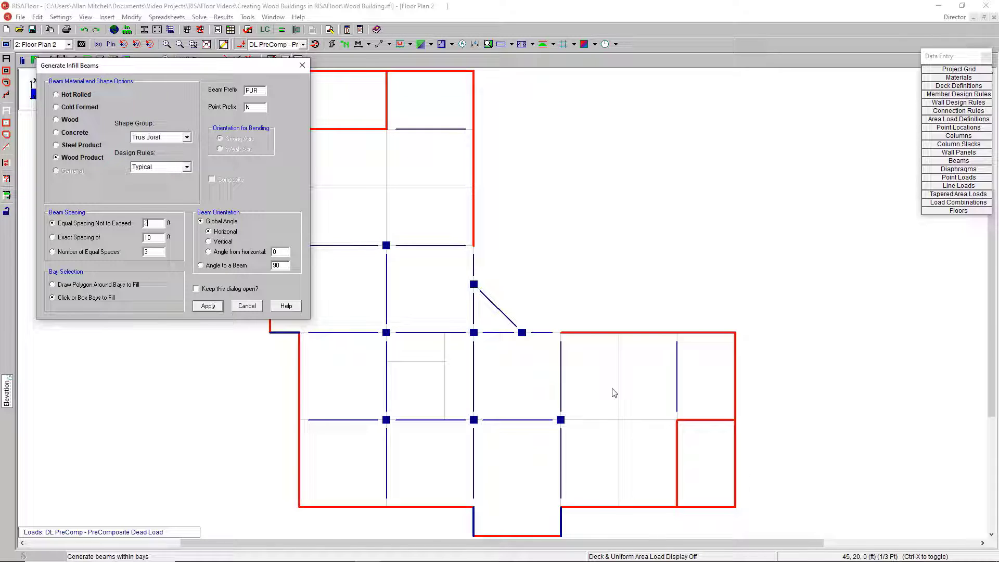
Fill the right-wing, centre, left and left-wing bays with horizontal Trus Joist joists.
{"action": "left_click", "coordinate": [207, 306]}
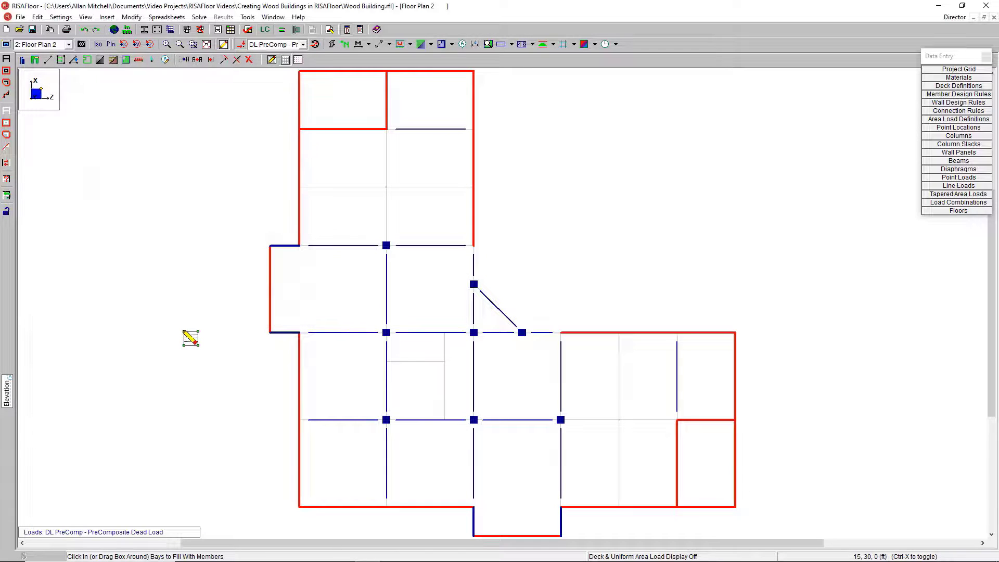
{"action": "left_click", "coordinate": [644, 397]}
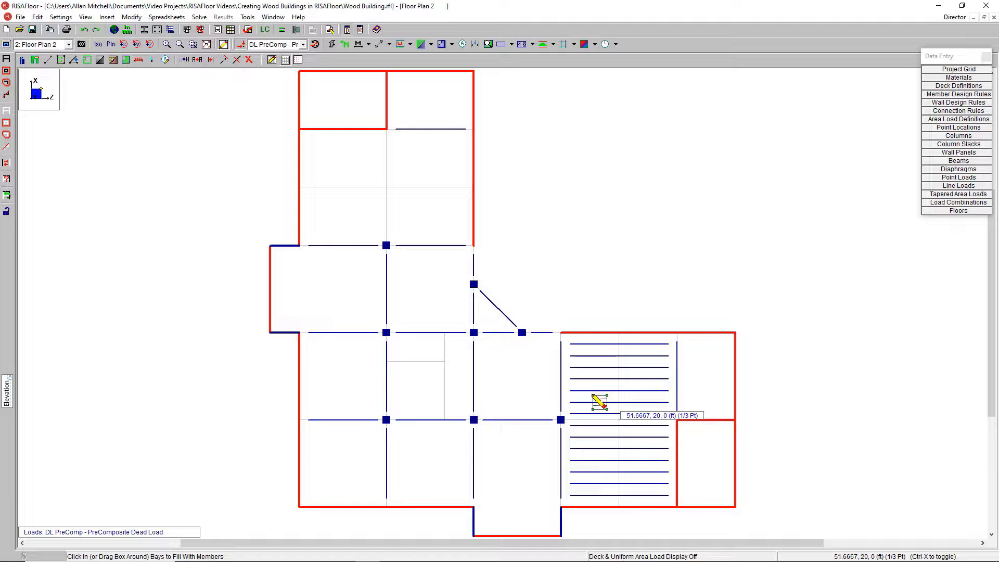
{"action": "left_click", "coordinate": [528, 391]}
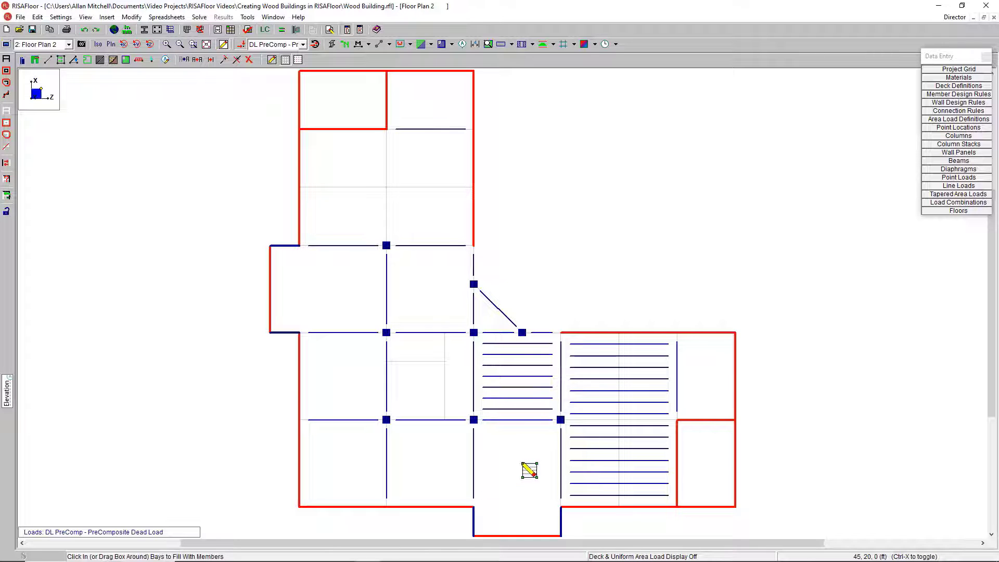
{"action": "left_click", "coordinate": [531, 473]}
{"action": "left_click", "coordinate": [437, 462]}
{"action": "left_click", "coordinate": [341, 466]}
{"action": "left_click", "coordinate": [349, 401]}
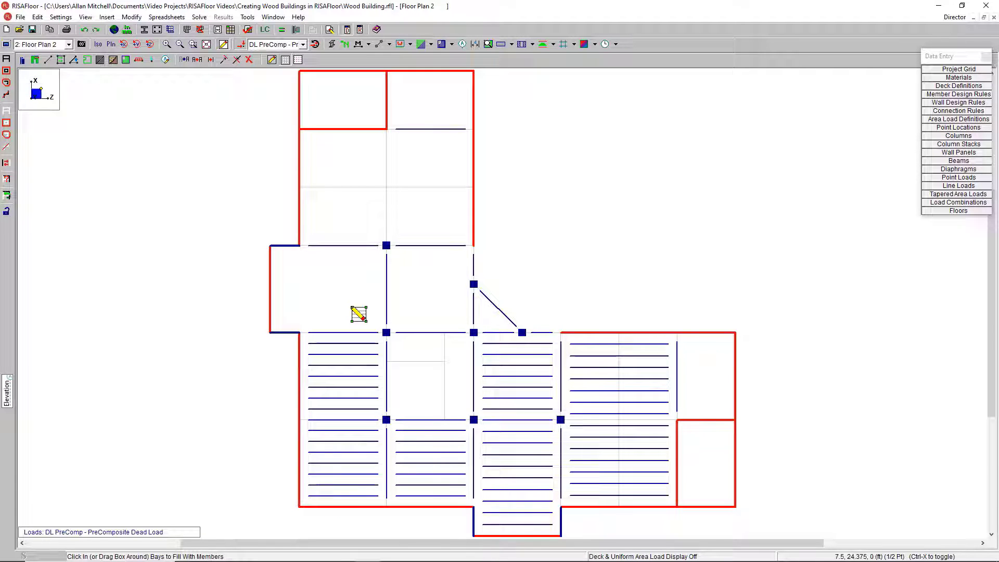
{"action": "left_click", "coordinate": [360, 312]}
{"action": "left_click", "coordinate": [434, 303]}
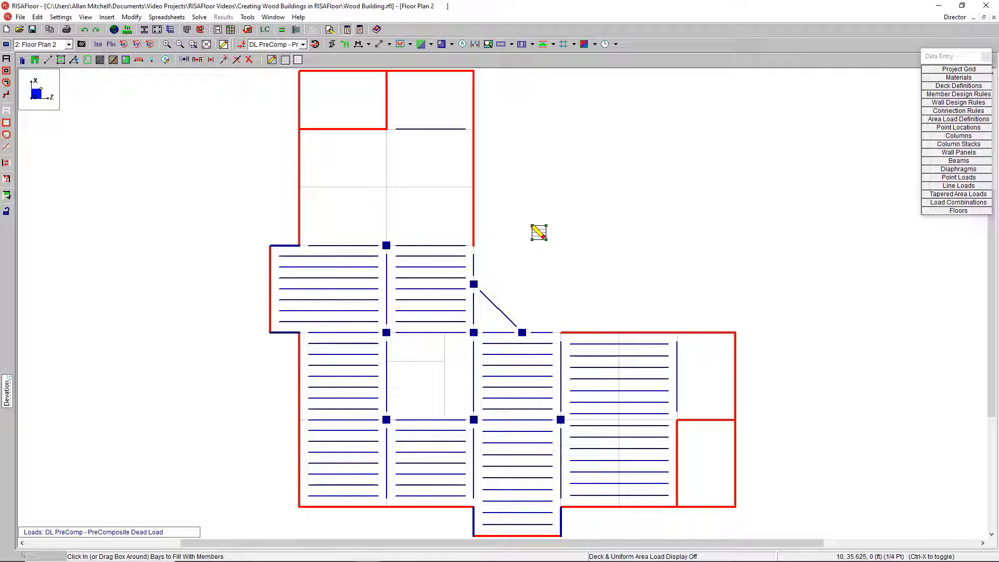
{"action": "left_click", "coordinate": [711, 373]}
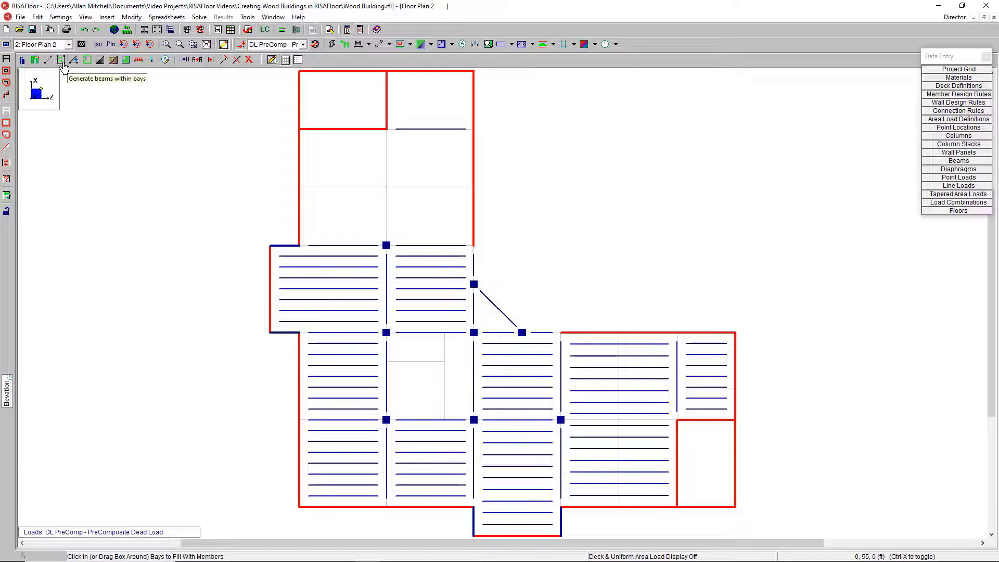
Switch the joist orientation to vertical and fill the large upper and small top-right bays.
{"action": "left_click", "coordinate": [61, 59]}
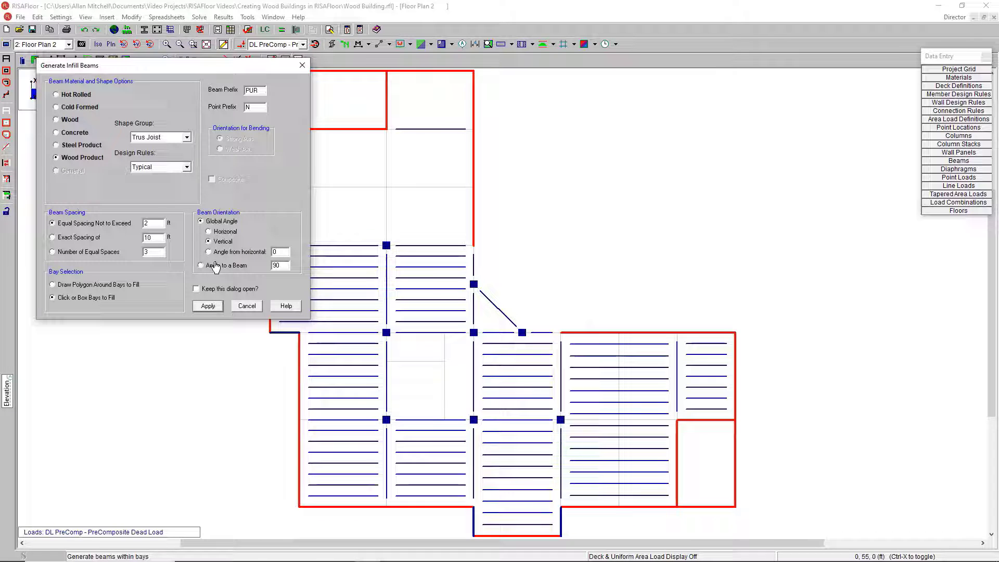
{"action": "left_click", "coordinate": [208, 306]}
{"action": "left_click", "coordinate": [371, 222]}
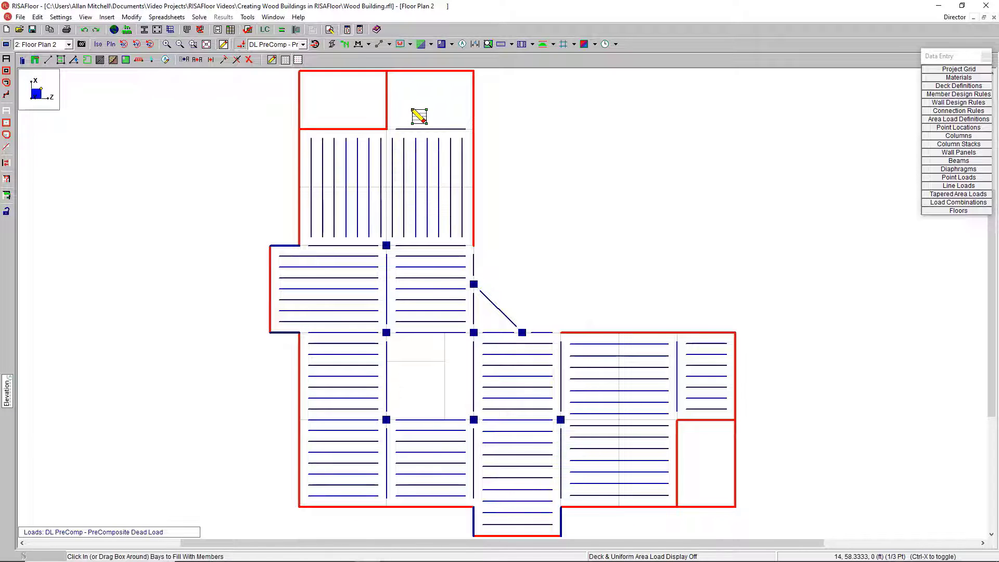
{"action": "left_click", "coordinate": [422, 117]}
Fill the triangular bay beside the diagonal beam with joists.
{"action": "right_click", "coordinate": [585, 227]}
{"action": "left_click", "coordinate": [556, 248]}
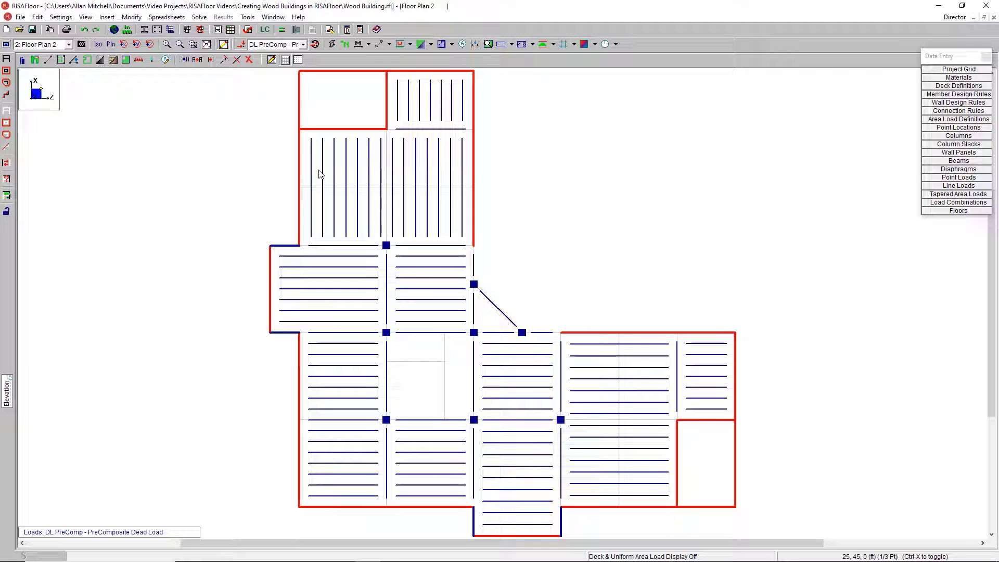
{"action": "left_click", "coordinate": [61, 60]}
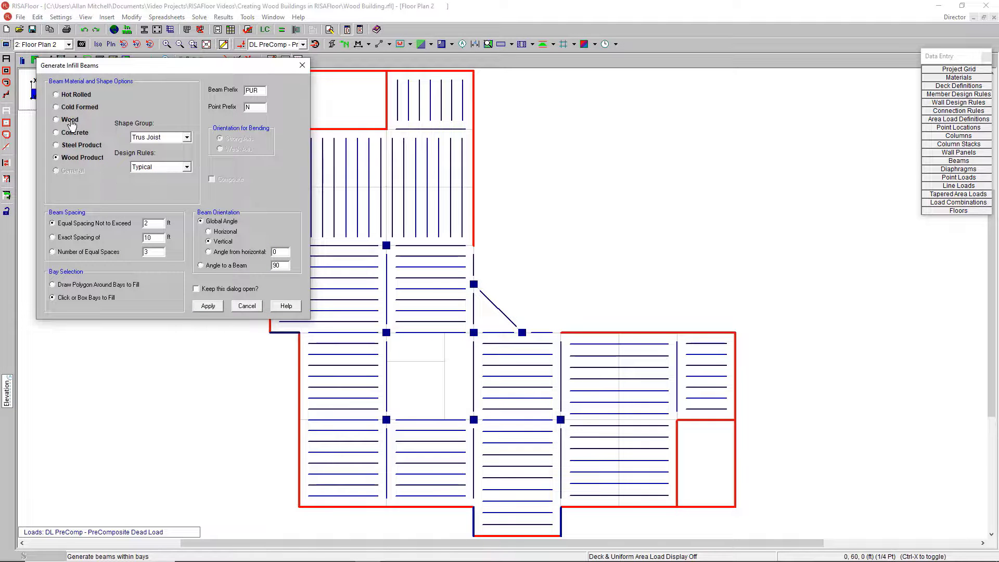
{"action": "left_click", "coordinate": [209, 306]}
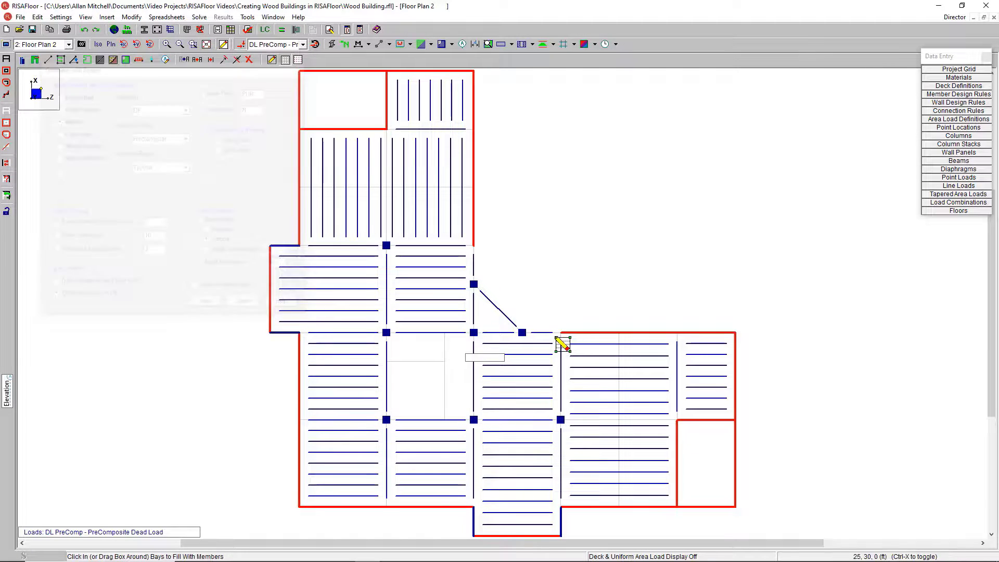
{"action": "left_click", "coordinate": [496, 321]}
Draw a vertical and a horizontal beam framing the square opening in the central bay.
{"action": "key", "text": "Escape"}
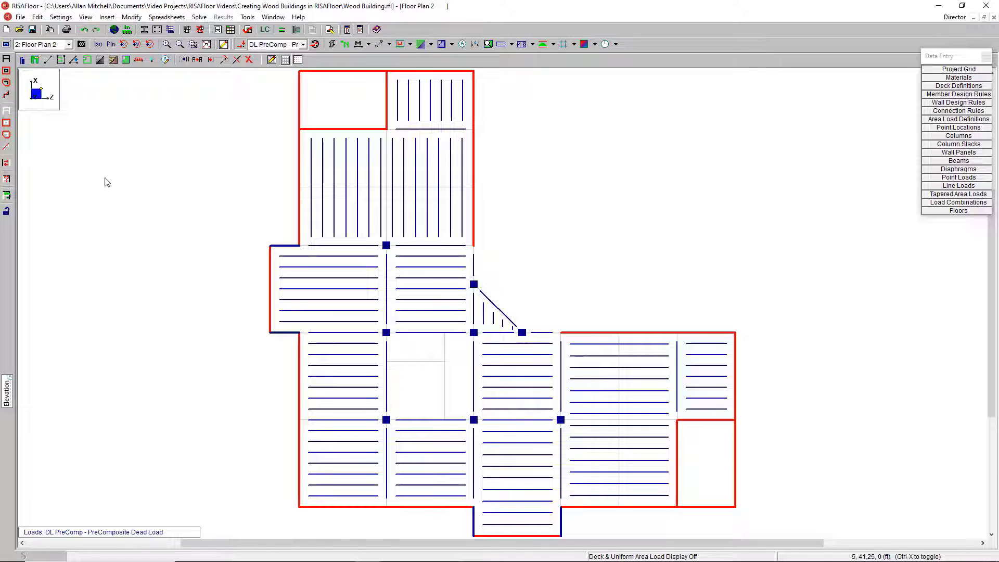
{"action": "left_click", "coordinate": [47, 59]}
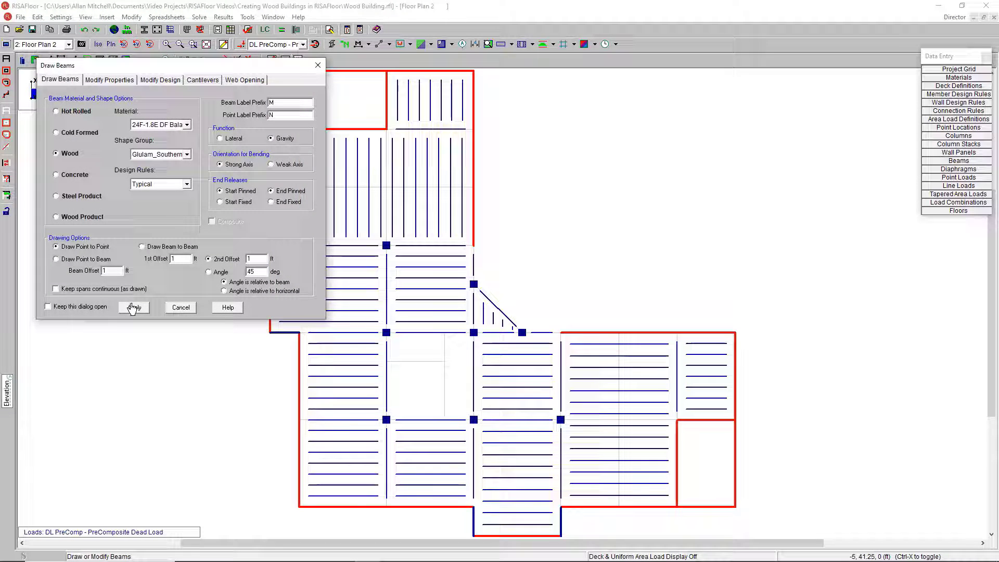
{"action": "left_click", "coordinate": [133, 307]}
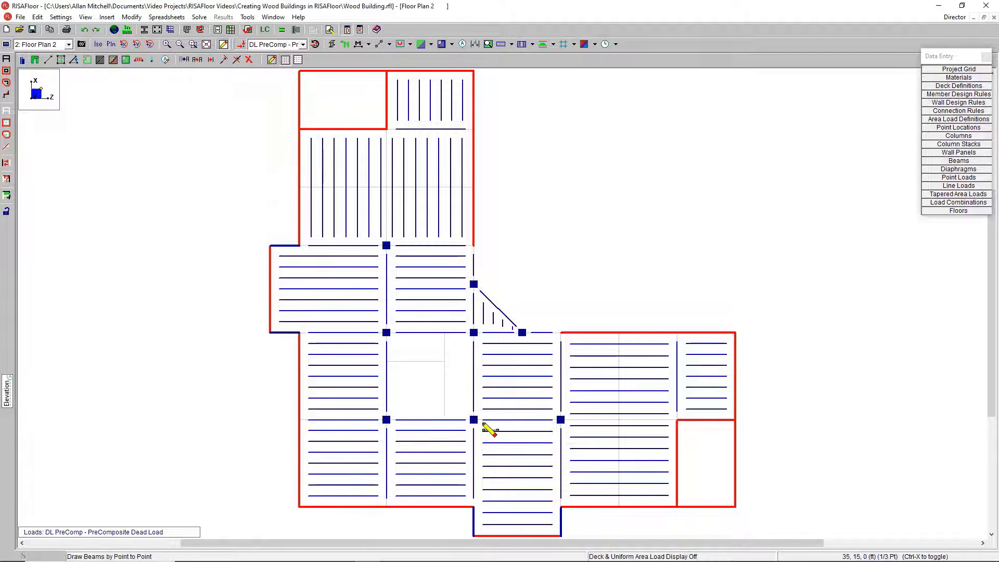
{"action": "left_click", "coordinate": [445, 419]}
{"action": "left_click", "coordinate": [445, 333]}
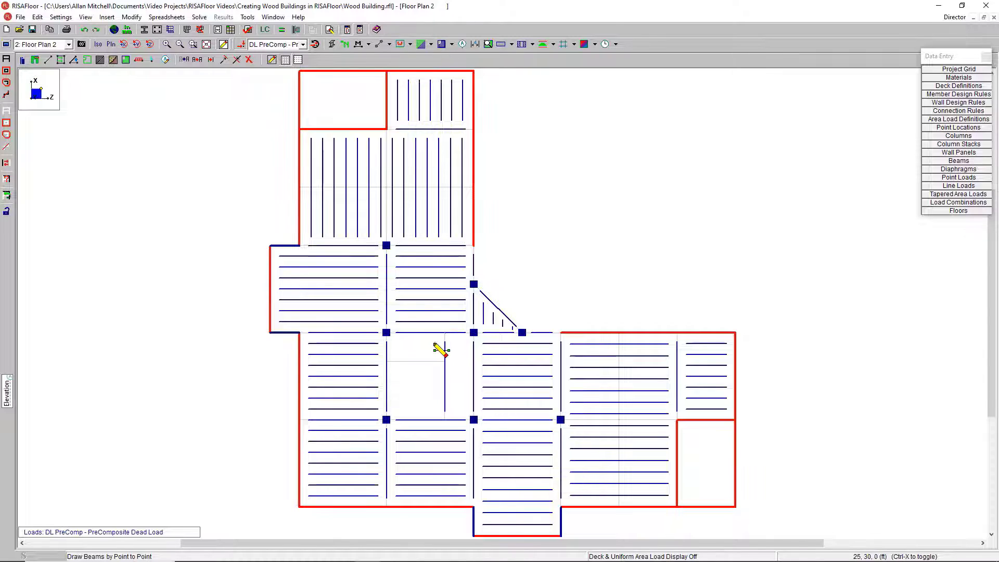
{"action": "left_click", "coordinate": [386, 362]}
{"action": "left_click", "coordinate": [445, 362]}
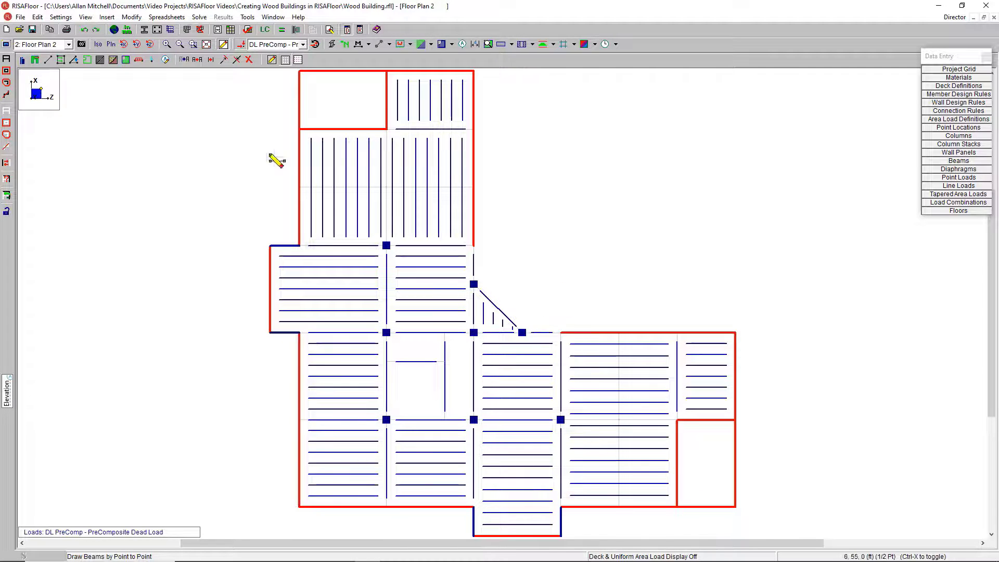
Fill the strip beside the opening with horizontal joists and the bay above with vertical joists.
{"action": "left_click", "coordinate": [60, 60]}
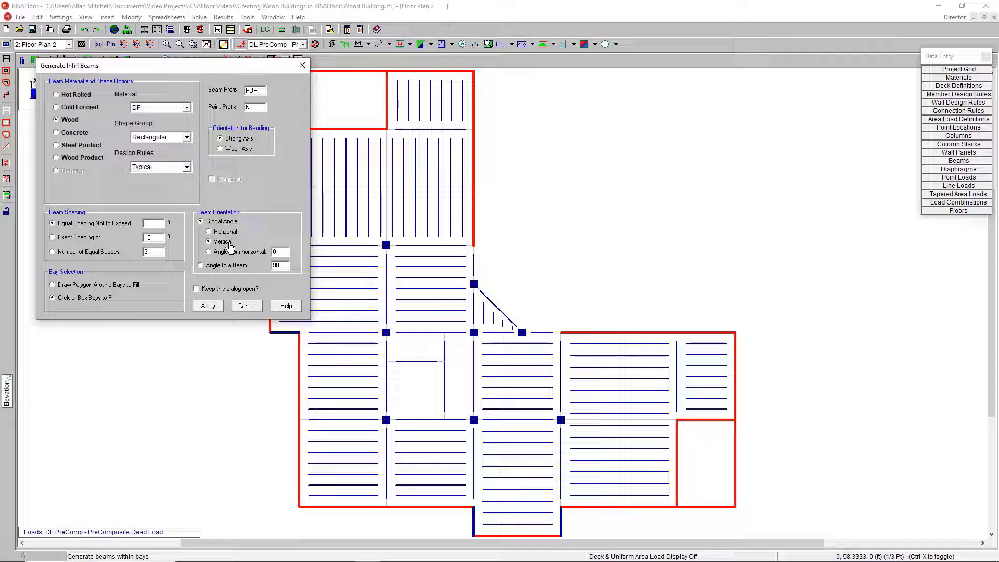
{"action": "left_click", "coordinate": [211, 308]}
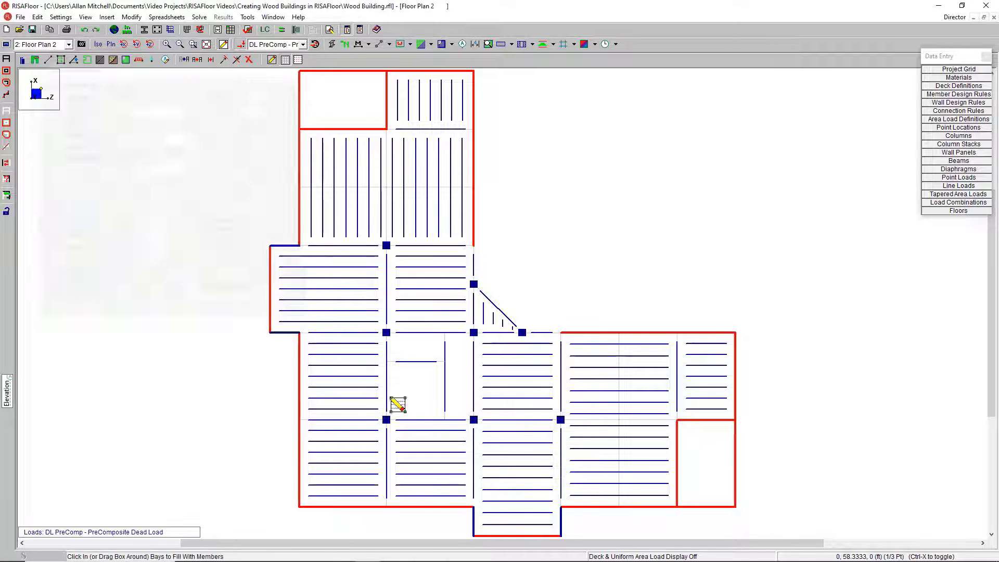
{"action": "left_click", "coordinate": [456, 402]}
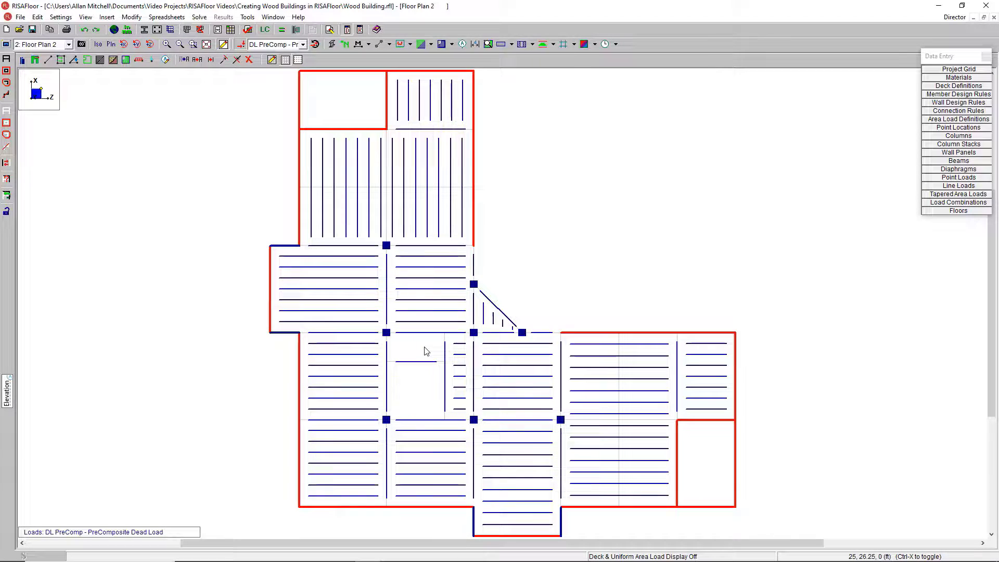
{"action": "right_click", "coordinate": [425, 349]}
{"action": "left_click", "coordinate": [458, 40]}
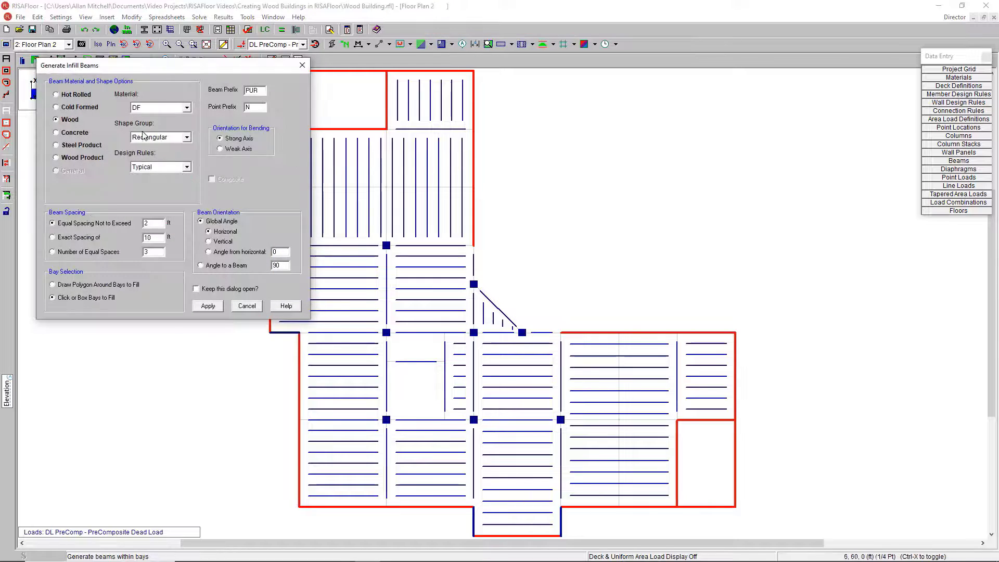
{"action": "left_click", "coordinate": [209, 242]}
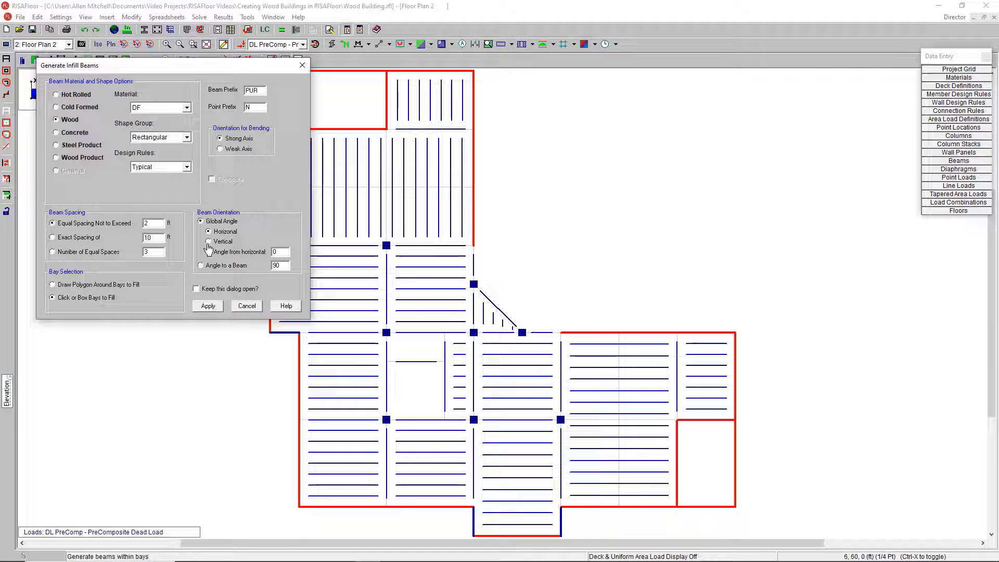
{"action": "left_click", "coordinate": [211, 307]}
{"action": "left_click", "coordinate": [425, 351]}
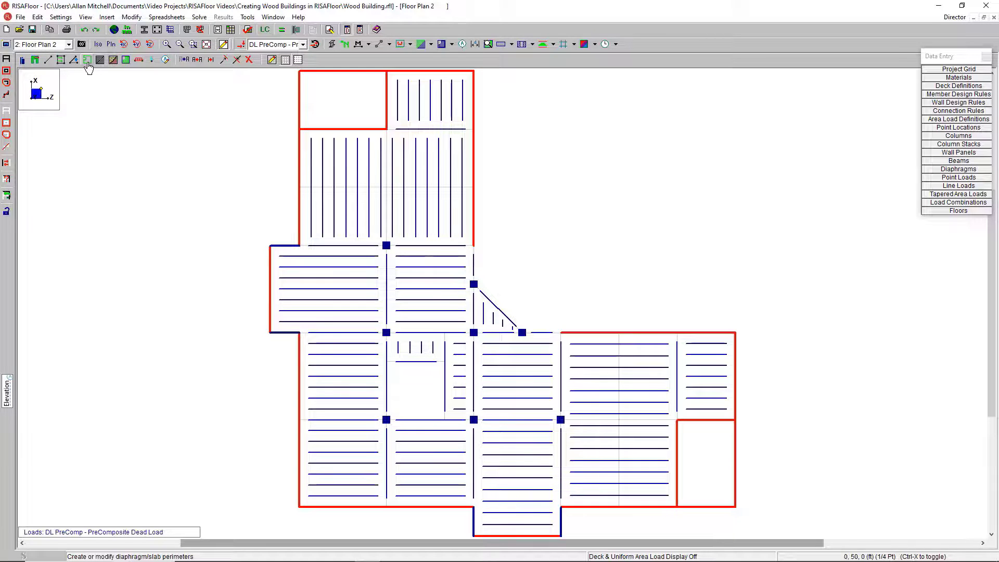
Create a Semi-Rigid gen_Plywood diaphragm, 0.75 in thick with 12 in overhang, around Floor Plan 2.
{"action": "left_click", "coordinate": [86, 61]}
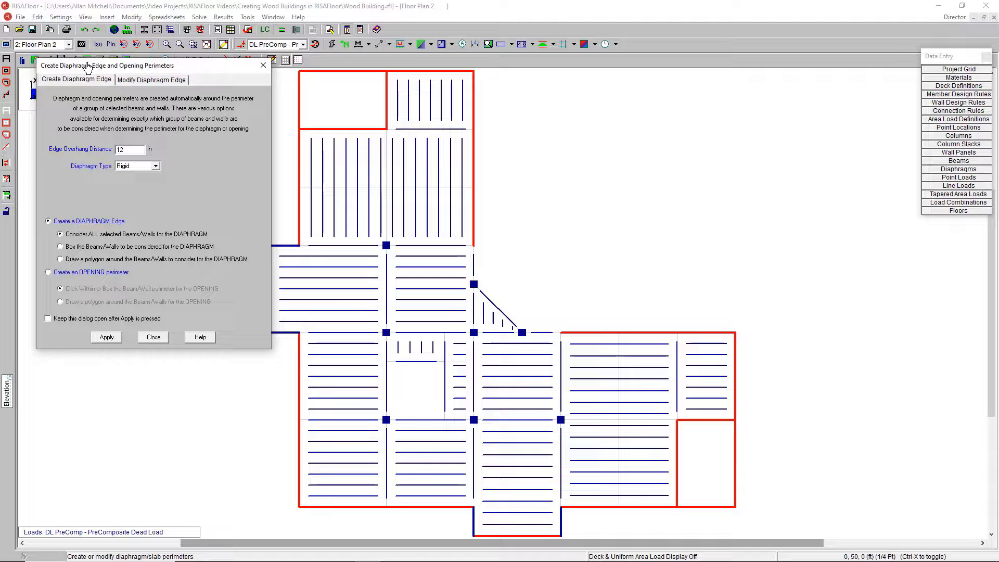
{"action": "left_click", "coordinate": [145, 169]}
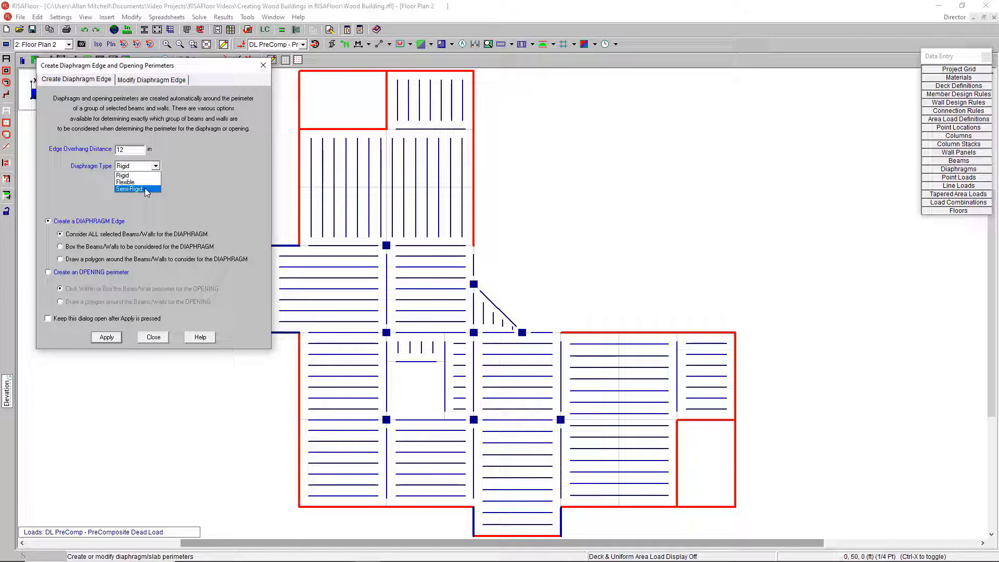
{"action": "left_click", "coordinate": [144, 189]}
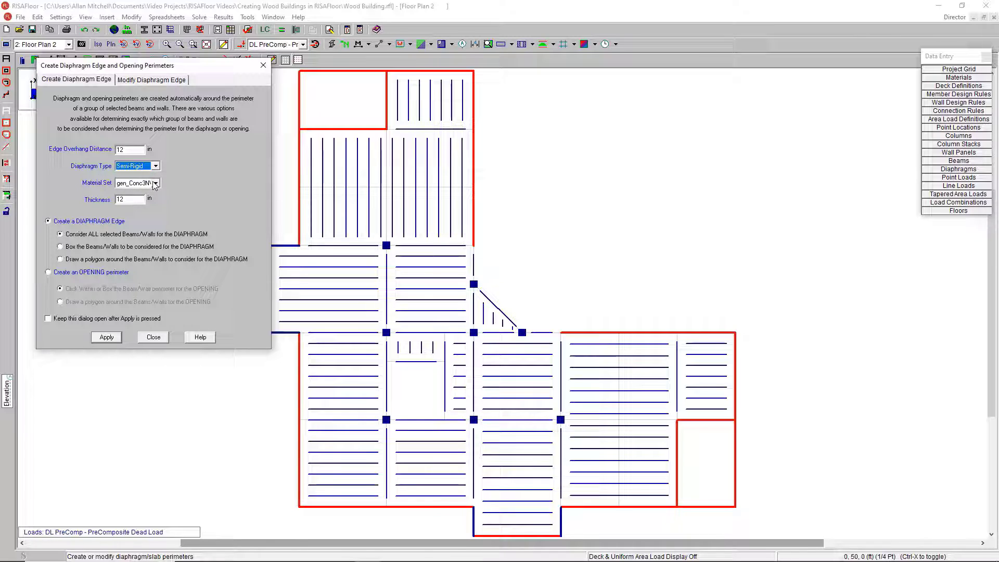
{"action": "left_click", "coordinate": [155, 183]}
{"action": "scroll", "coordinate": [145, 202], "scroll_direction": "down", "scroll_amount": 3}
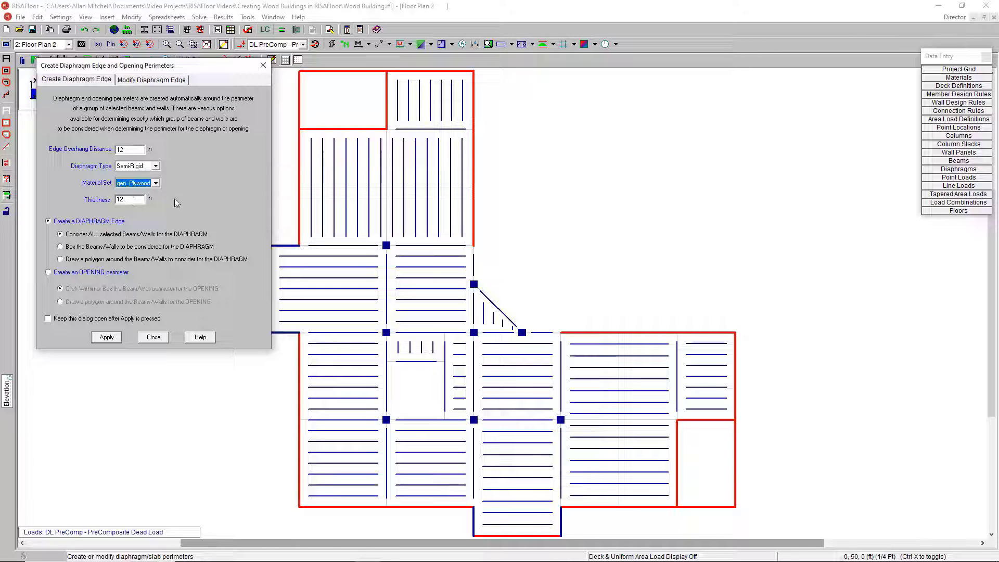
{"action": "double_click", "coordinate": [127, 201]}
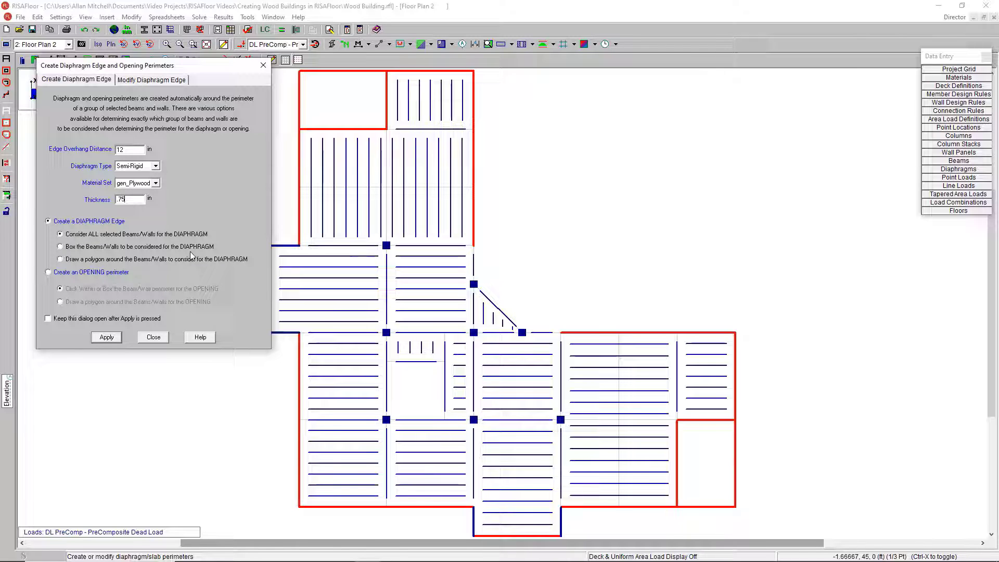
{"action": "left_click", "coordinate": [111, 340]}
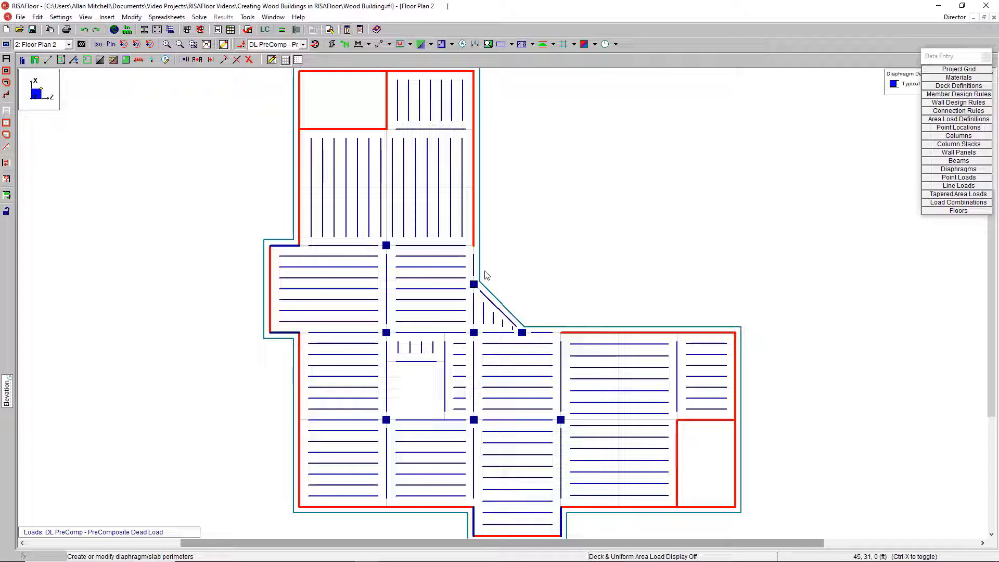
Define a diaphragm opening perimeter at the empty square bay near the centre of Floor Plan 2.
{"action": "left_click", "coordinate": [86, 61]}
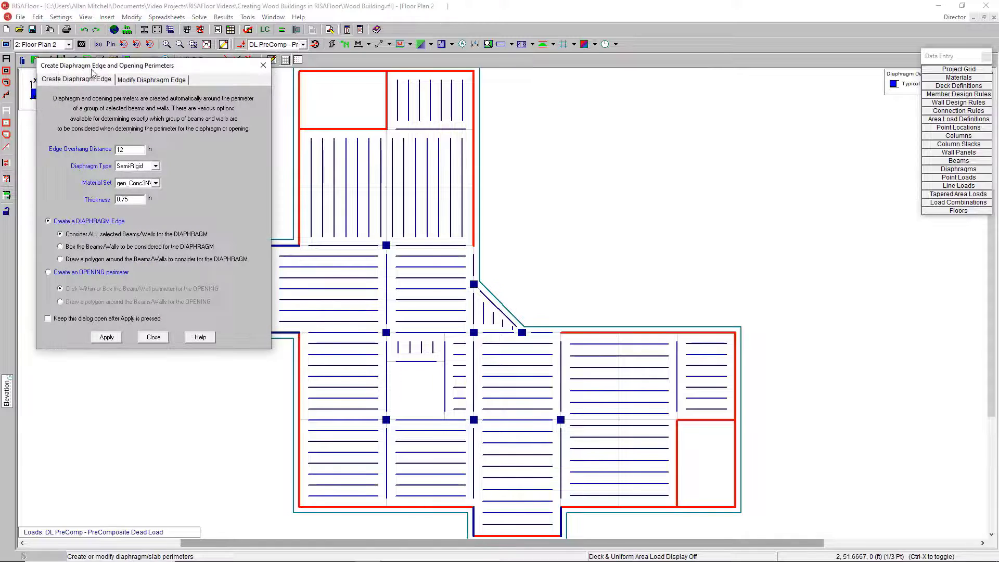
{"action": "left_click", "coordinate": [82, 273]}
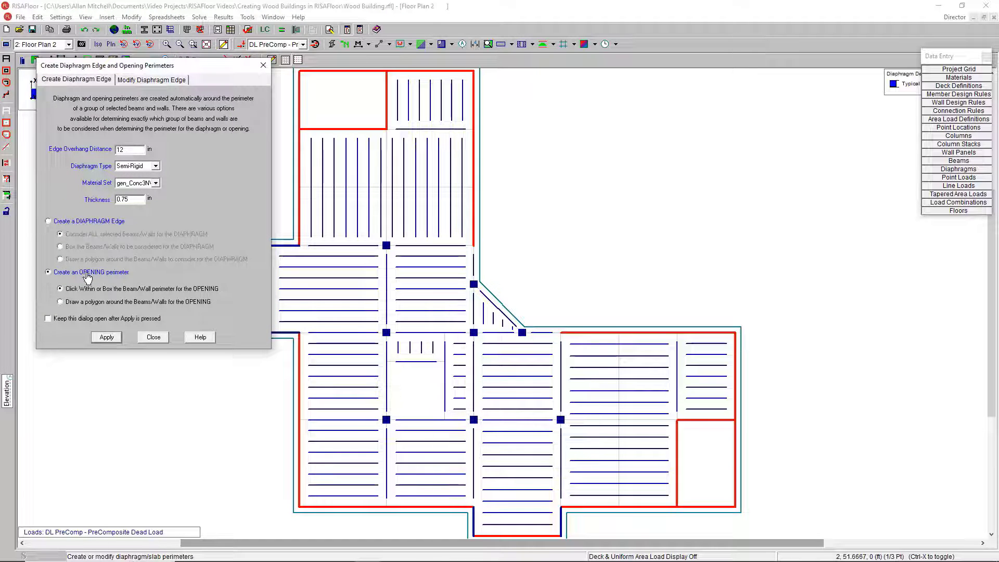
{"action": "left_click", "coordinate": [106, 337]}
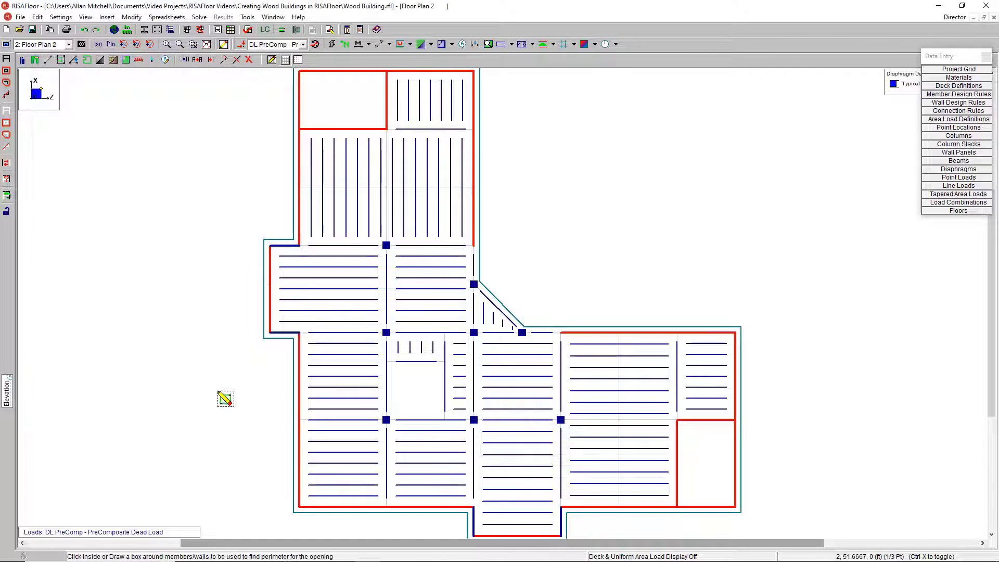
{"action": "left_click", "coordinate": [427, 401]}
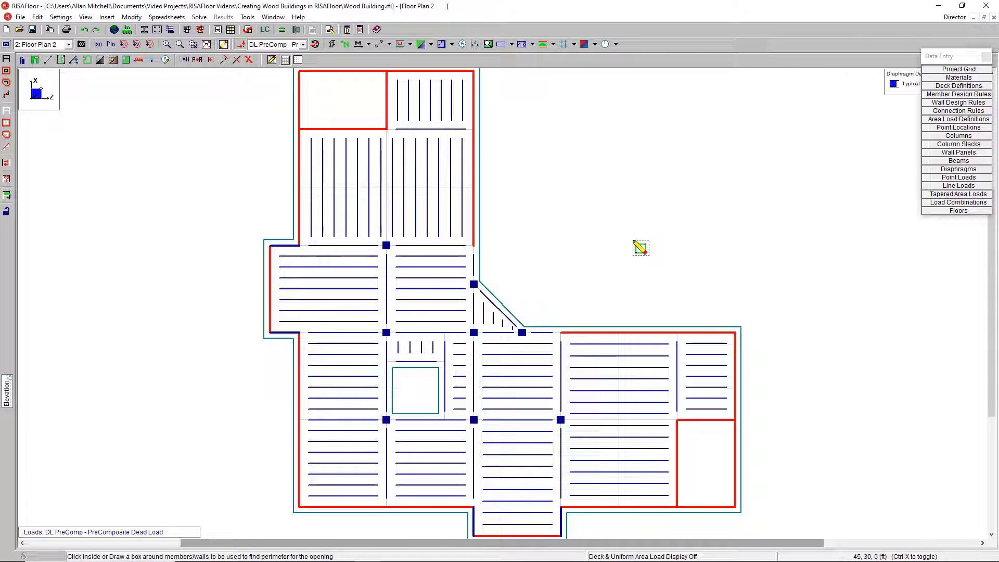
{"action": "right_click", "coordinate": [595, 245]}
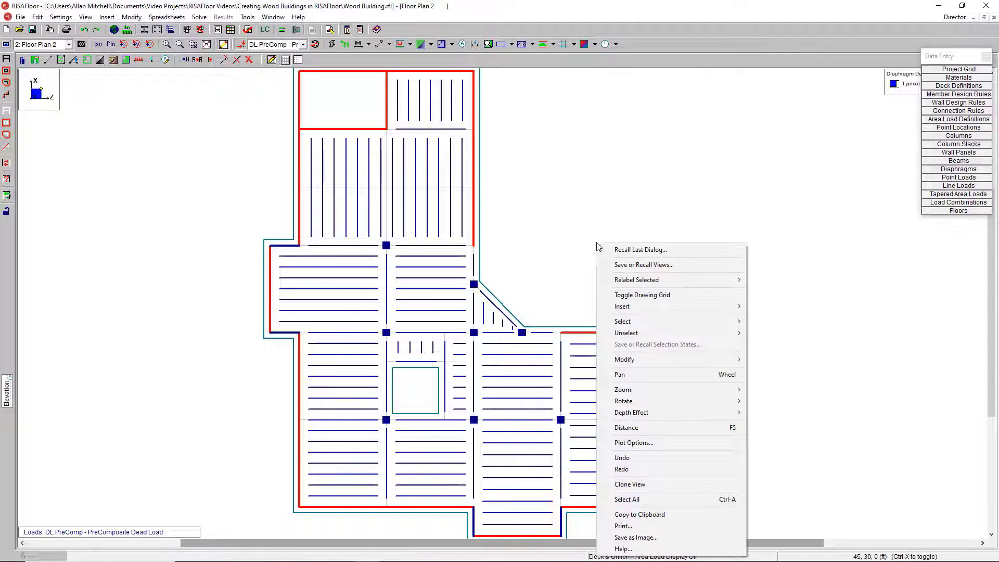
{"action": "left_click", "coordinate": [578, 242]}
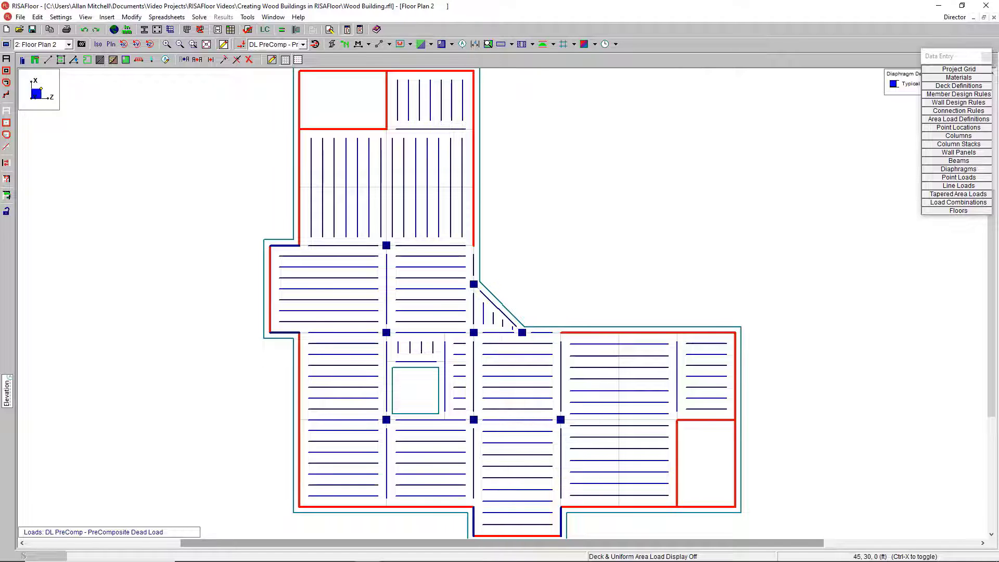
Confirm the Typical wood diaphragm rule's Database schedule is AWC 2015 OSB, then close the diaphragm parameters.
{"action": "left_click", "coordinate": [947, 169]}
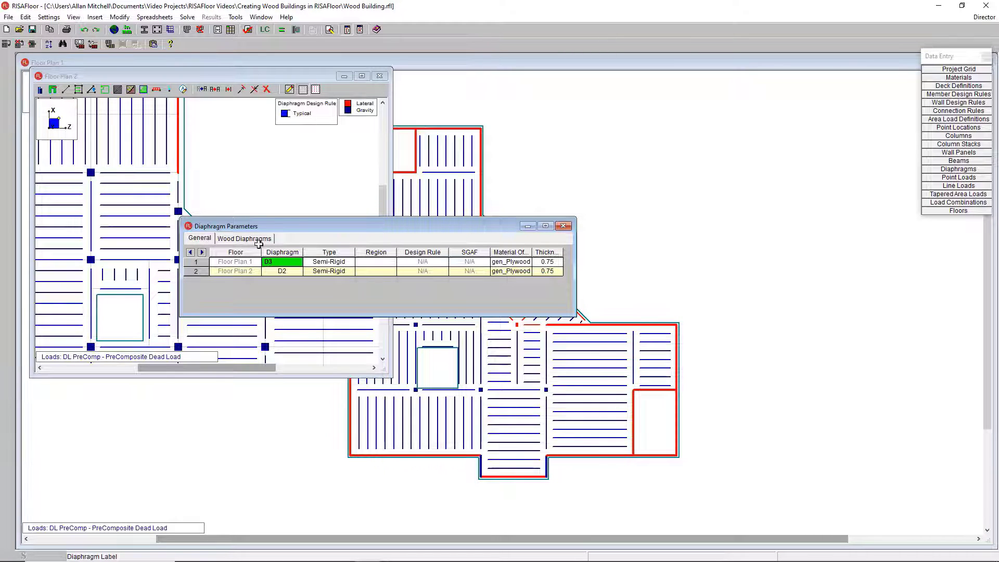
{"action": "left_click", "coordinate": [257, 240]}
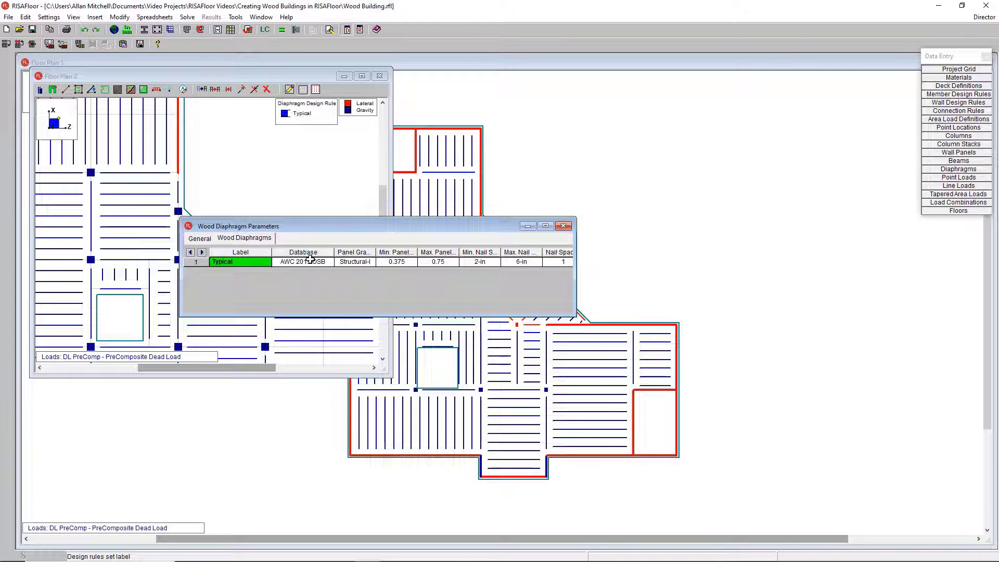
{"action": "left_click_drag", "start_coordinate": [576, 281], "coordinate": [652, 281]}
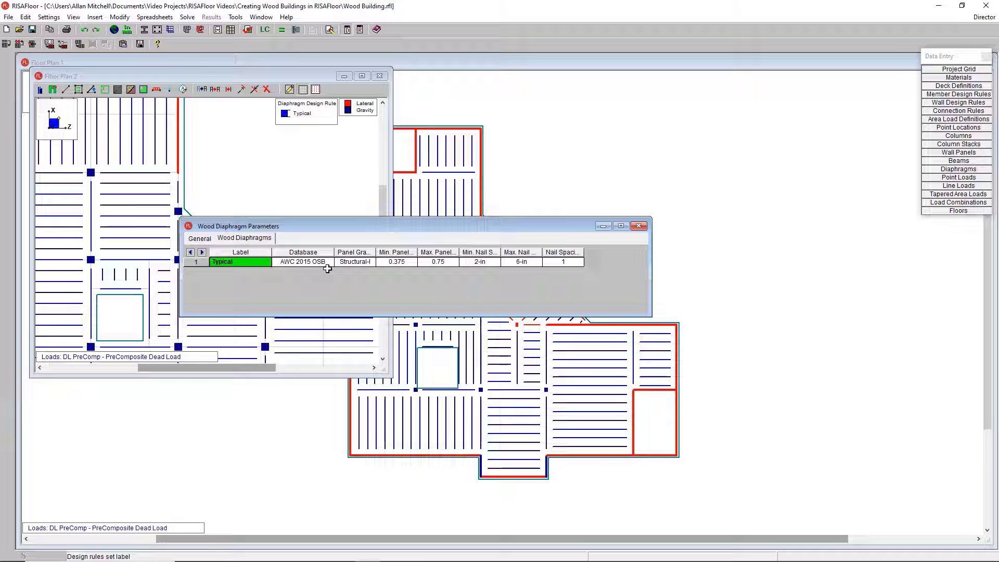
{"action": "left_click", "coordinate": [330, 263]}
{"action": "left_click", "coordinate": [331, 262]}
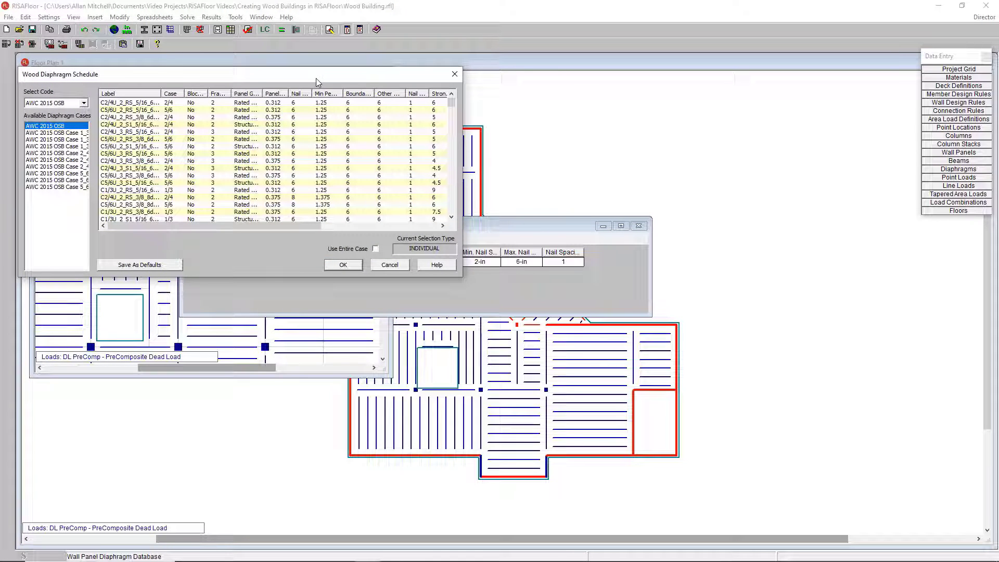
{"action": "left_click", "coordinate": [455, 74]}
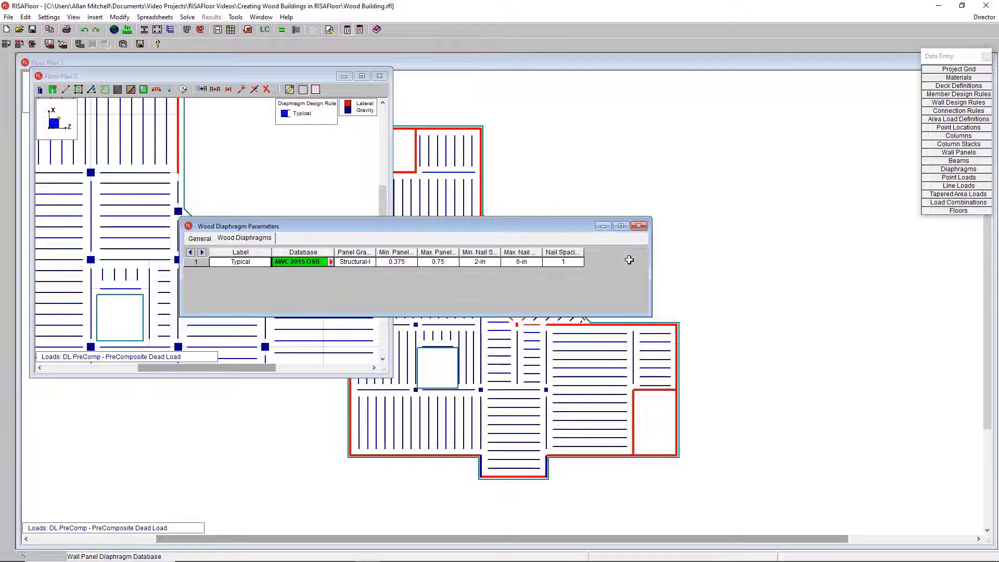
{"action": "left_click", "coordinate": [639, 226]}
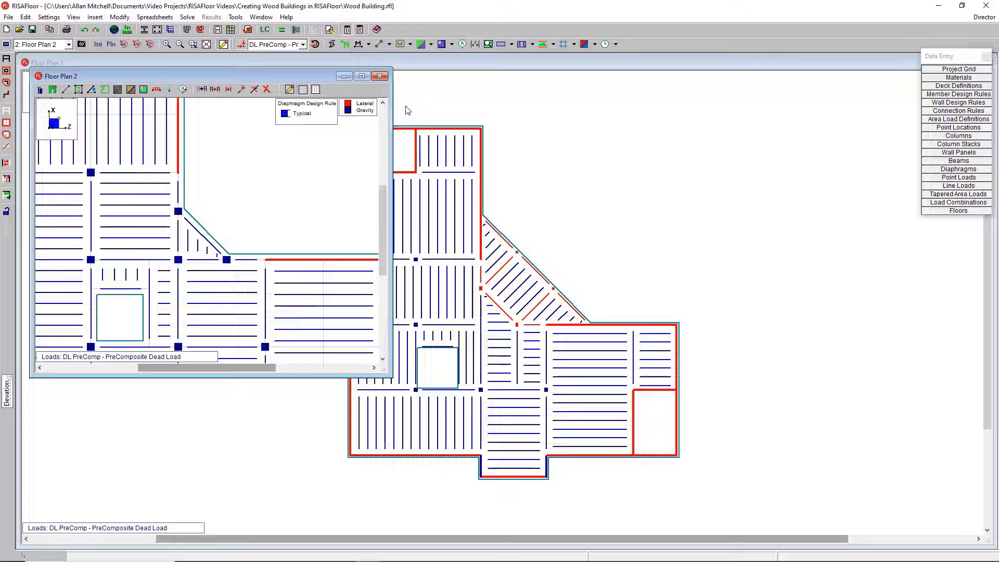
Maximize Floor Plan 2, review and close the Load Combinations list, and check the Director menu.
{"action": "left_click", "coordinate": [361, 77]}
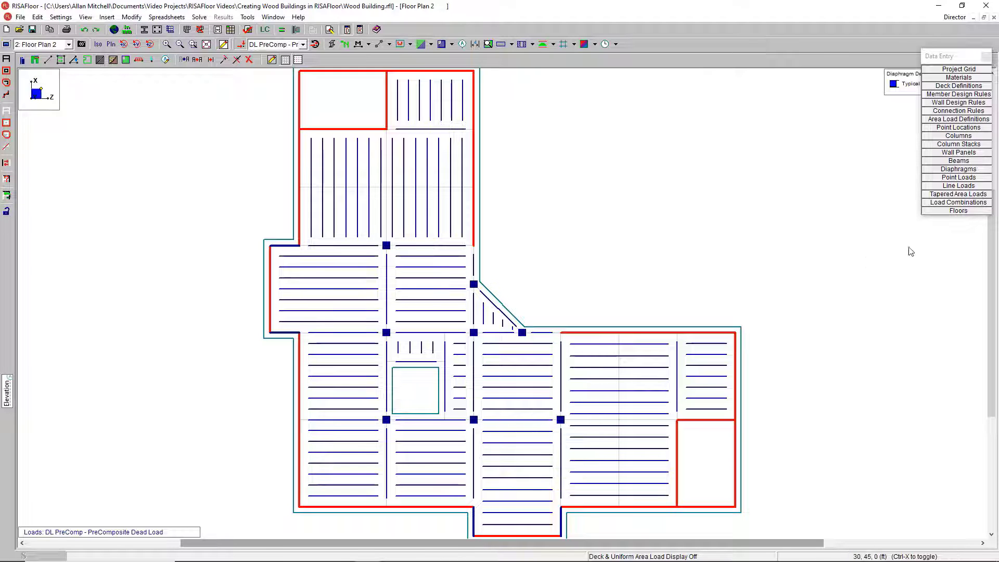
{"action": "left_click", "coordinate": [957, 203]}
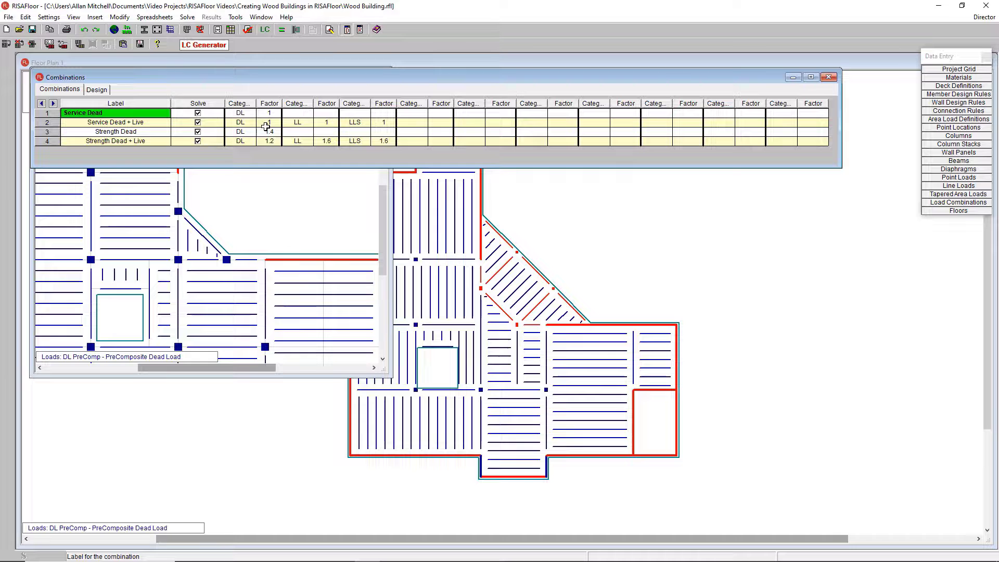
{"action": "left_click", "coordinate": [829, 77]}
{"action": "left_click", "coordinate": [362, 77]}
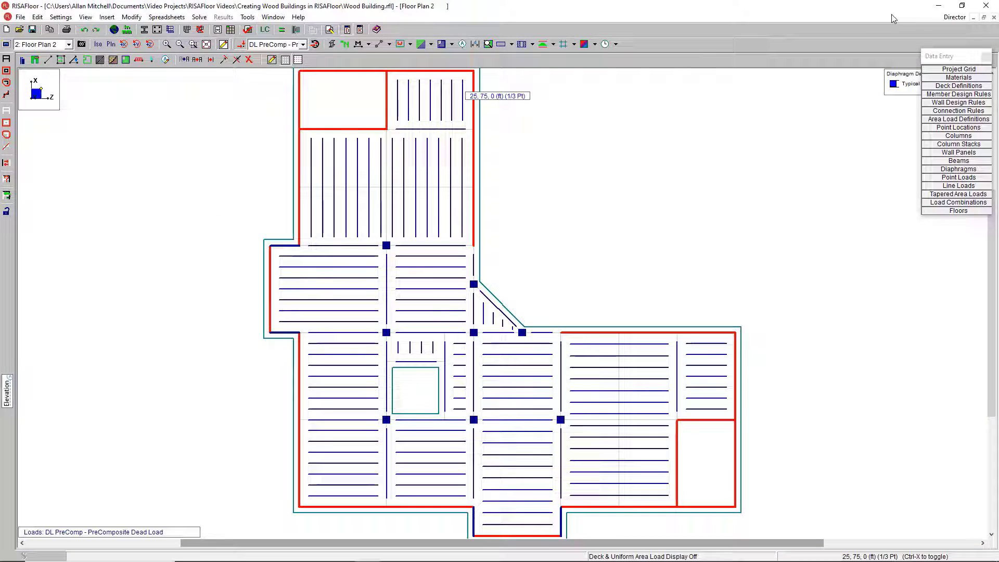
{"action": "left_click", "coordinate": [955, 17]}
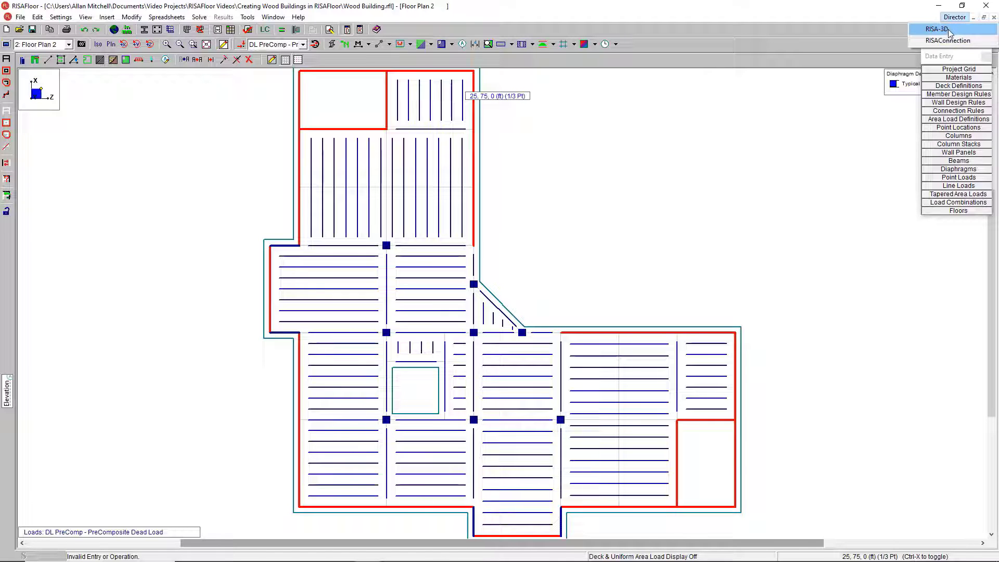
{"action": "left_click", "coordinate": [953, 18]}
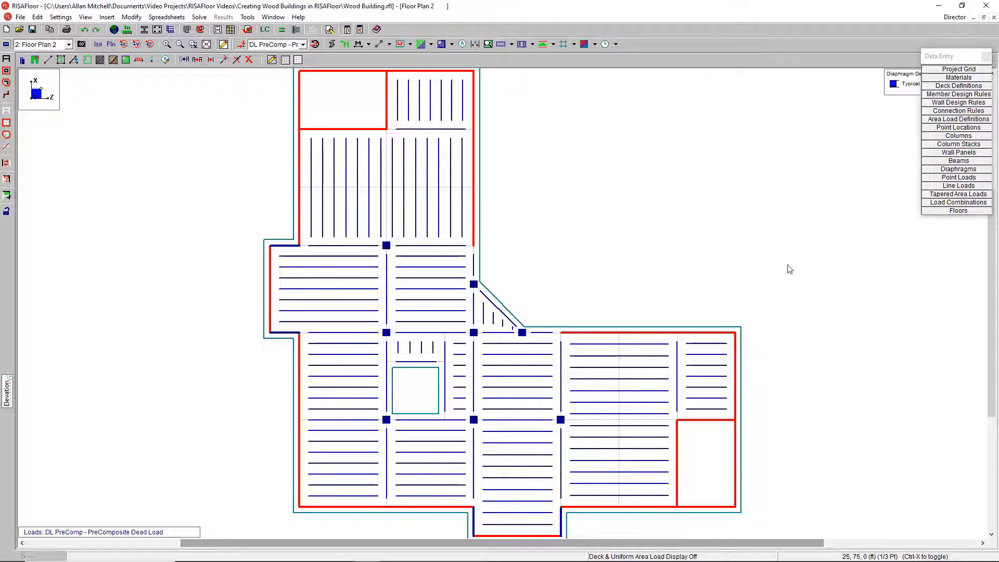